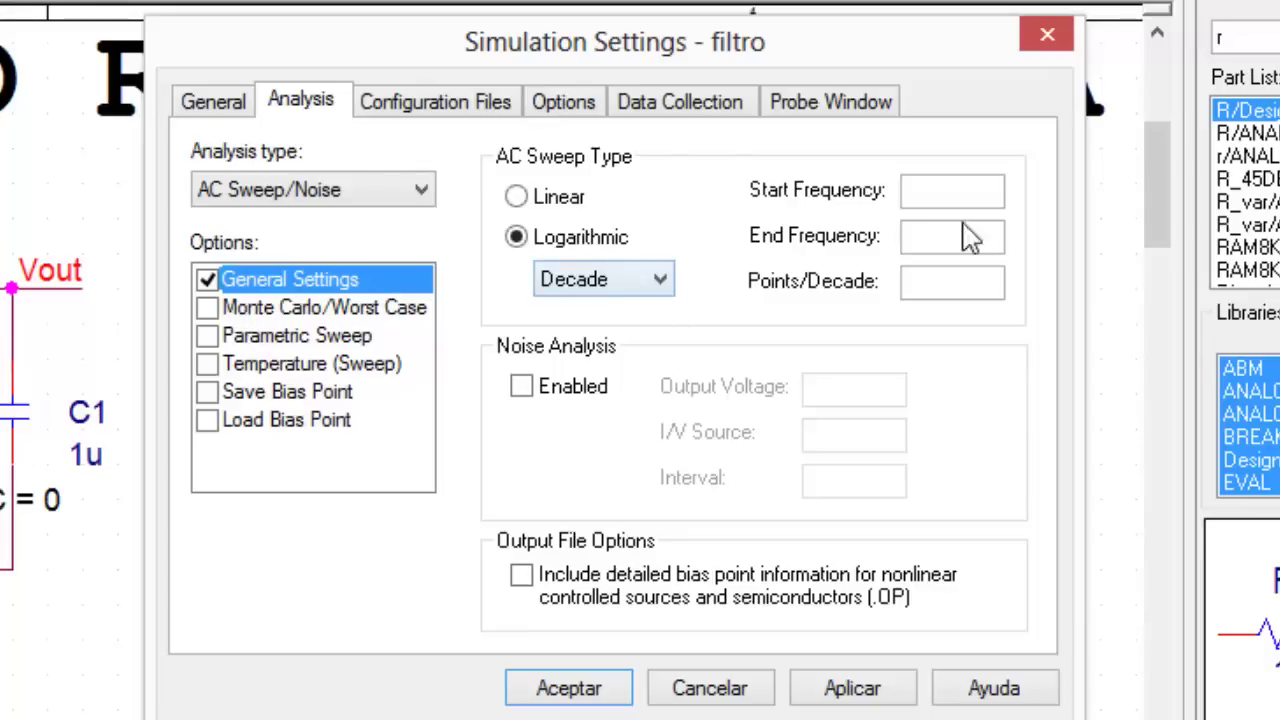
Set the AC sweep to start at 0.001, end at 1k and use 100 points per decade, and accept the simulation settings.
click(978, 192)
text(0.001)
click(962, 233)
text(1)
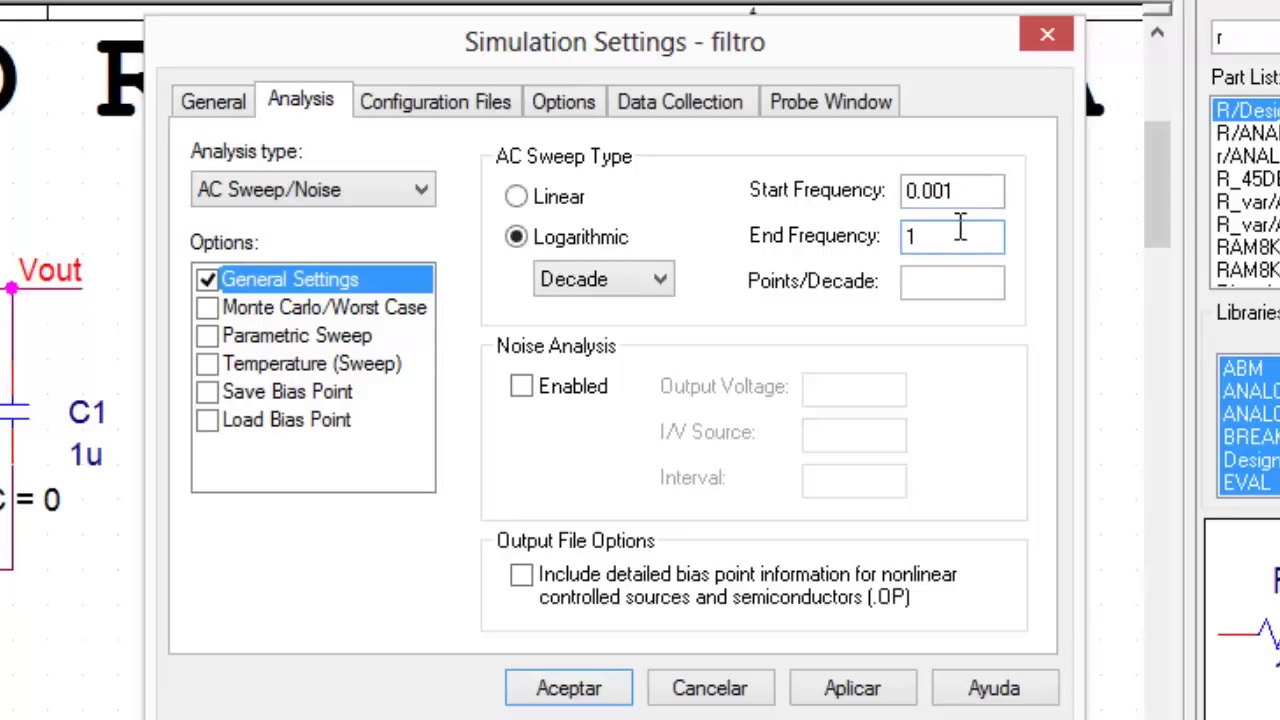
text(MEG)
key(BackSpace)
key(BackSpace)
key(BackSpace)
key(BackSpace)
click(971, 283)
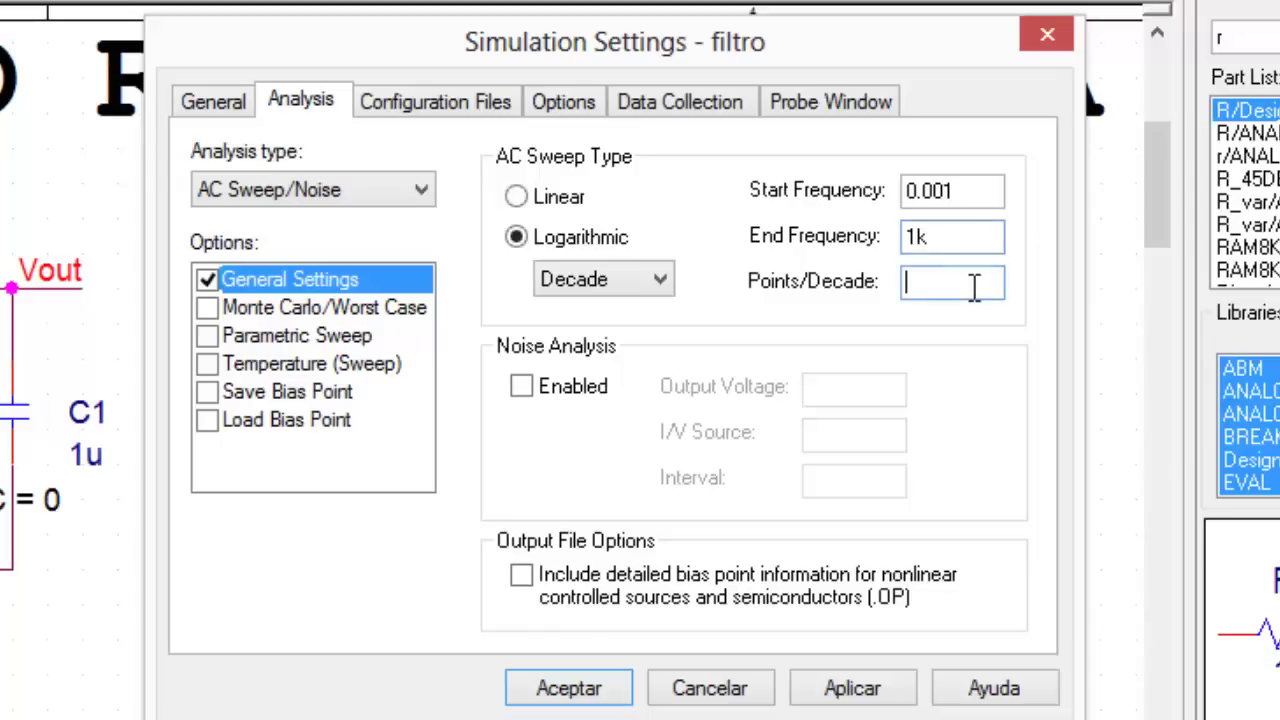
text(100)
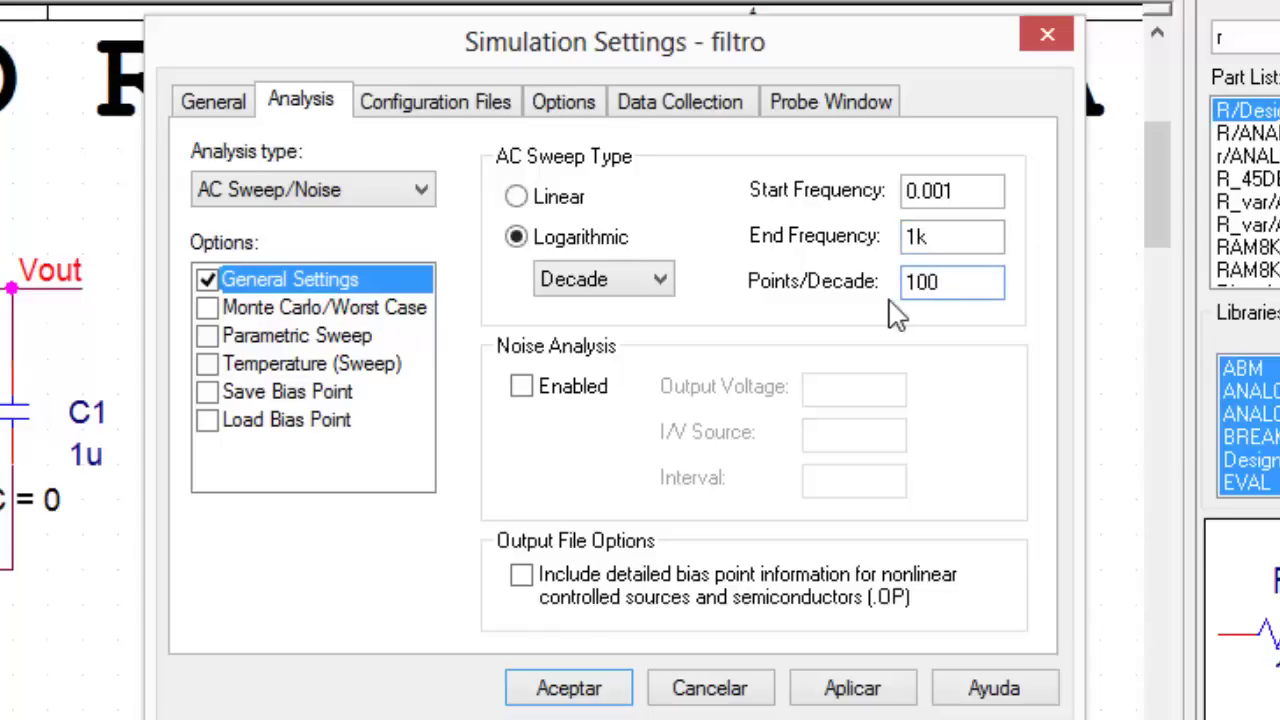
click(842, 698)
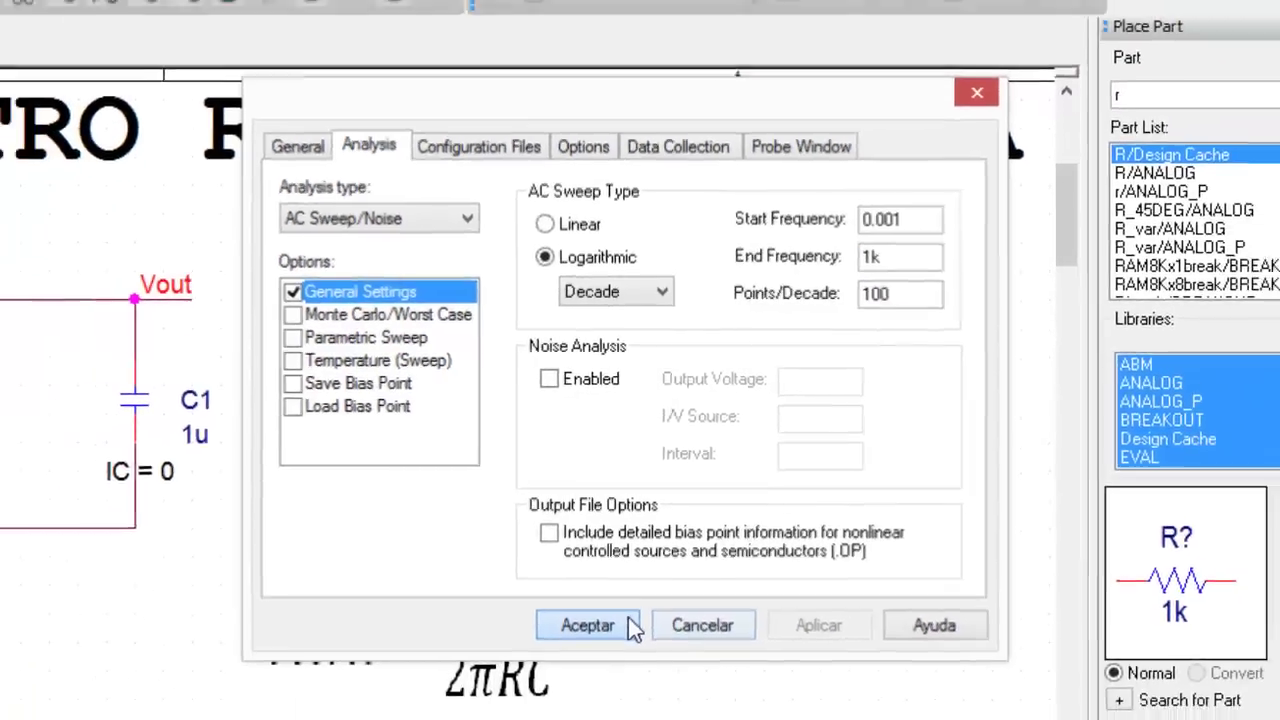
click(622, 687)
Run the filtro simulation and add a second plot to the results window.
click(215, 117)
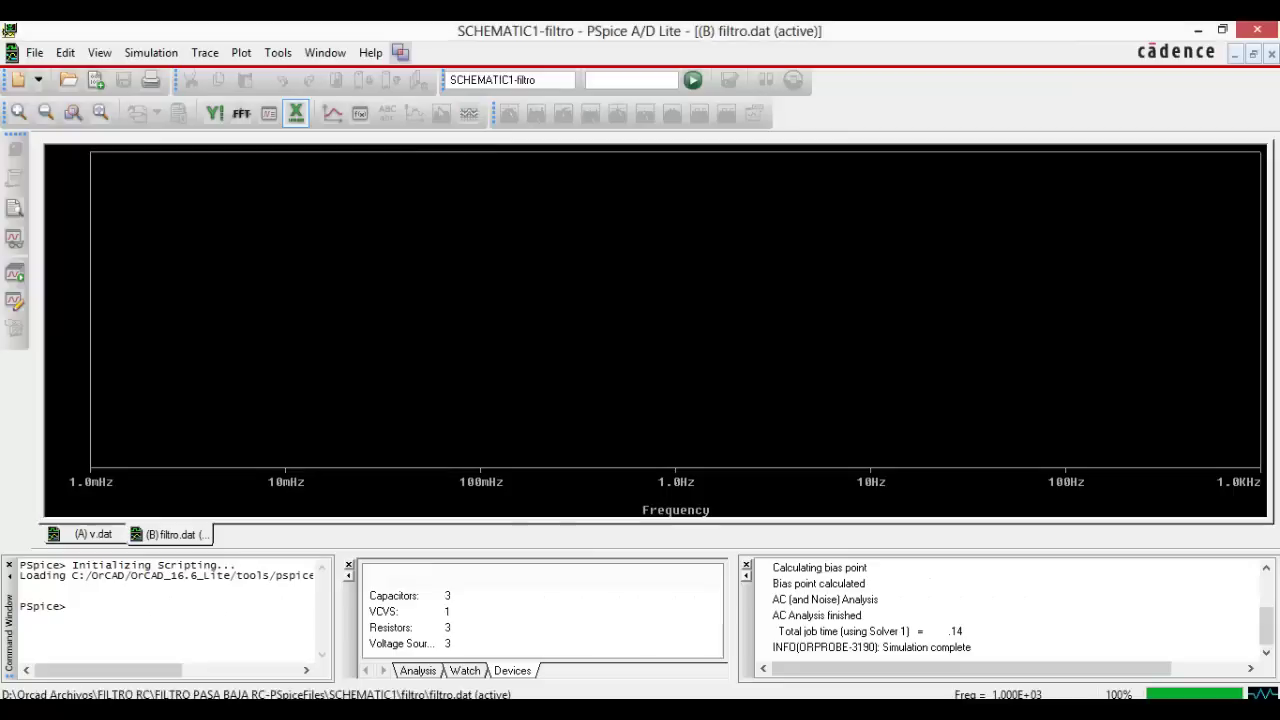
click(240, 56)
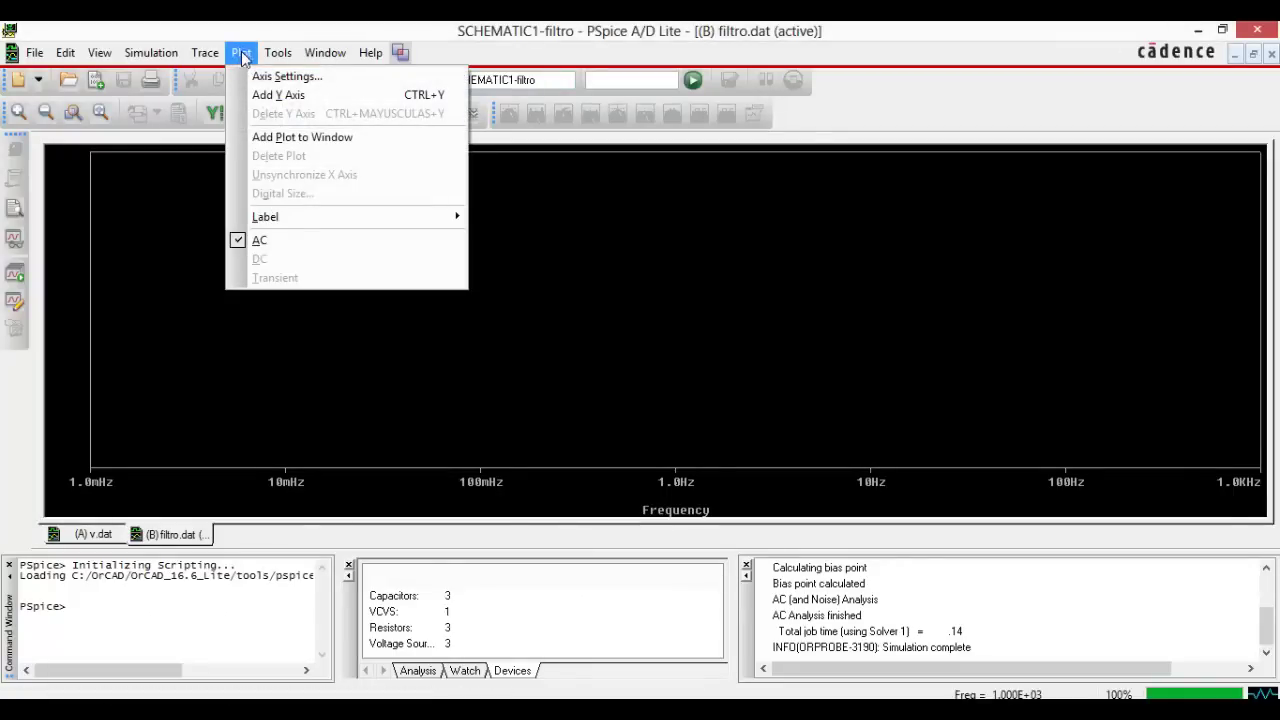
click(332, 137)
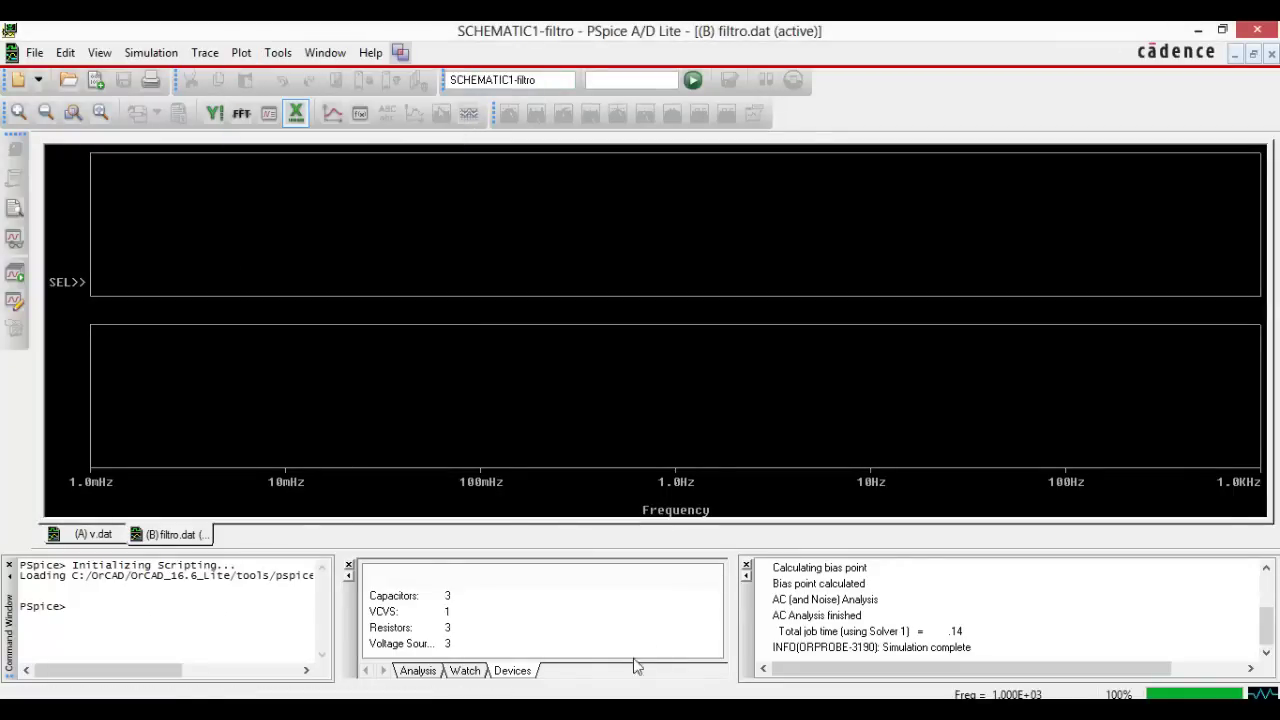
Switch to OrCAD Capture, place a dB Magnitude of Voltage marker on the Vout node, and bring up its trace in PSpice.
key(alt+Tab)
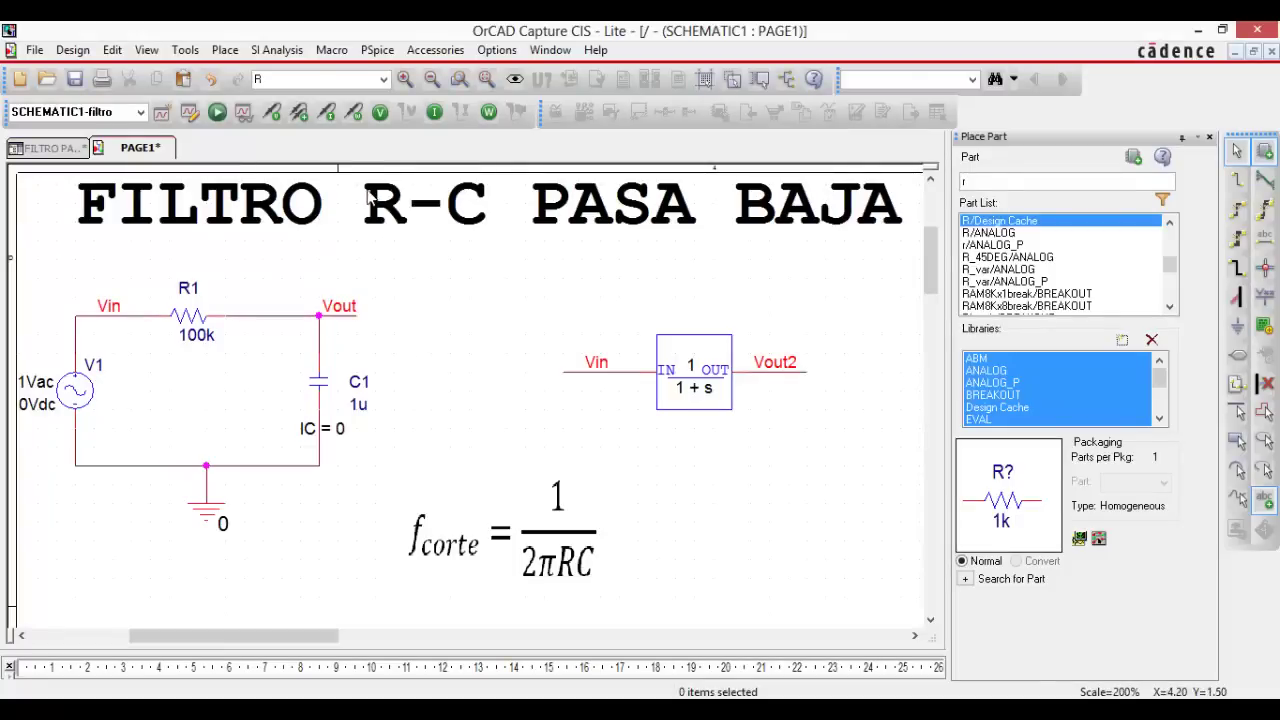
click(378, 51)
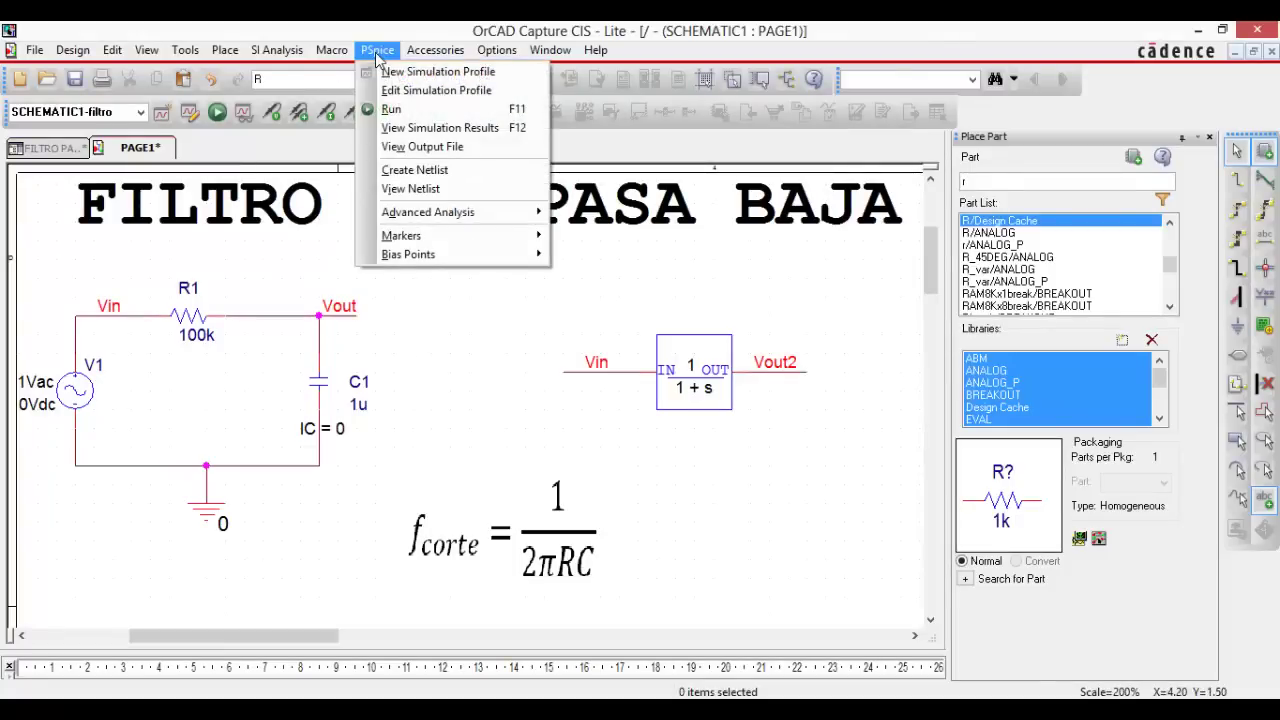
mouse_move(450, 236)
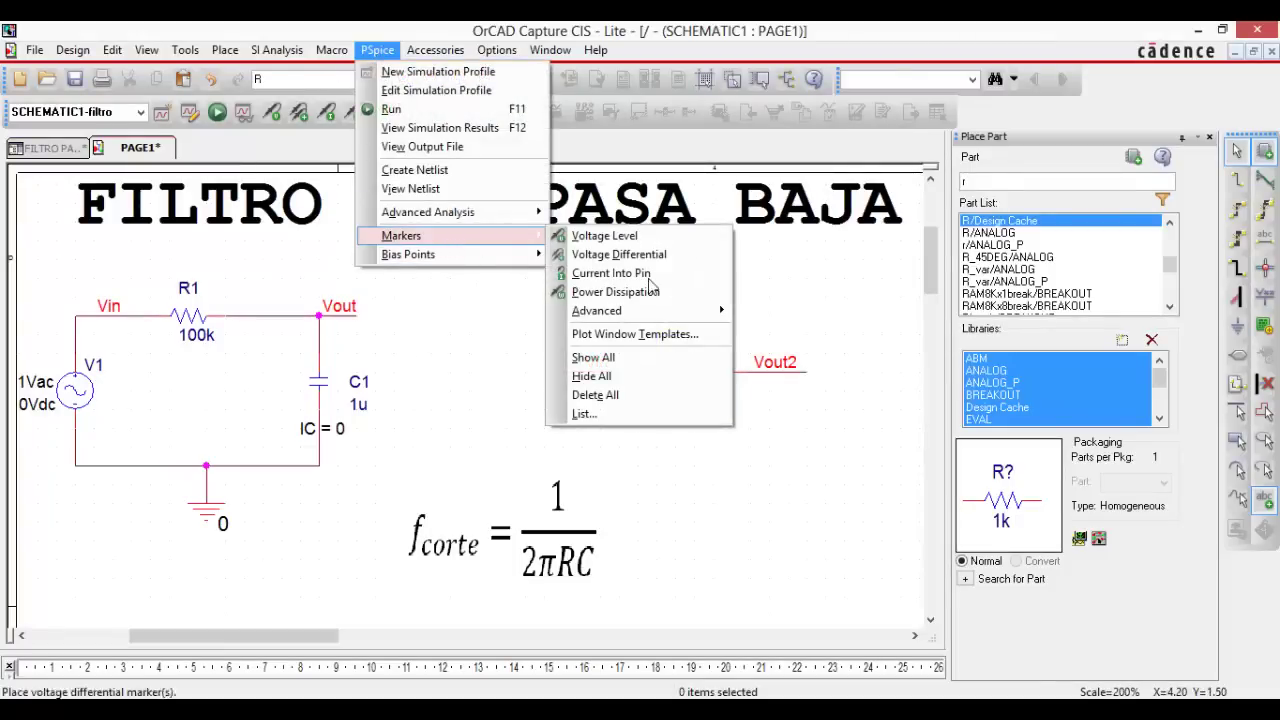
mouse_move(712, 316)
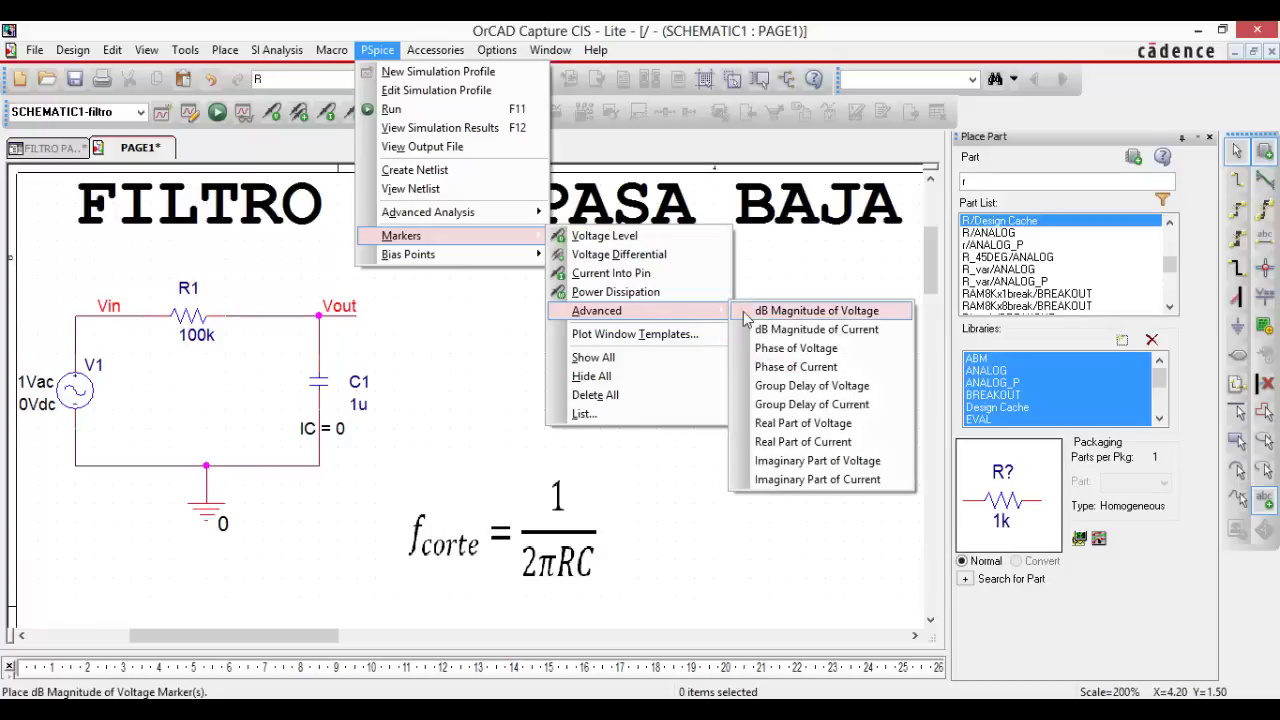
click(790, 311)
click(322, 318)
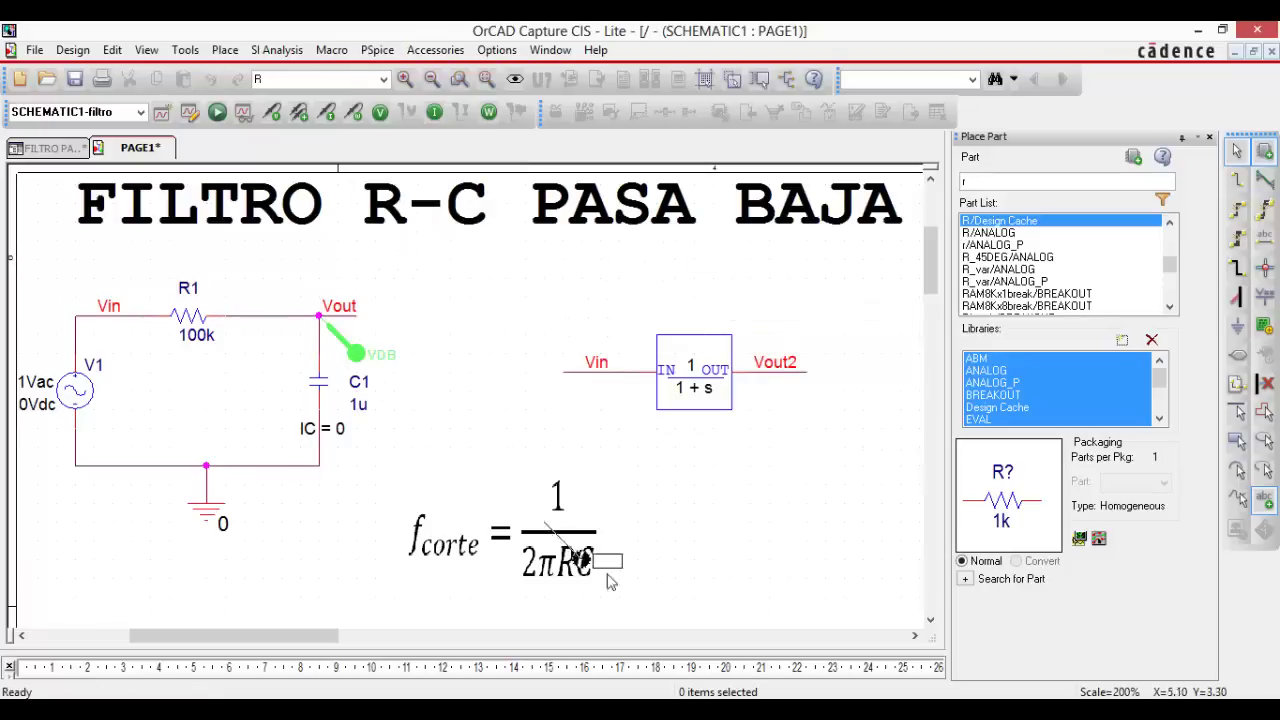
key(F11)
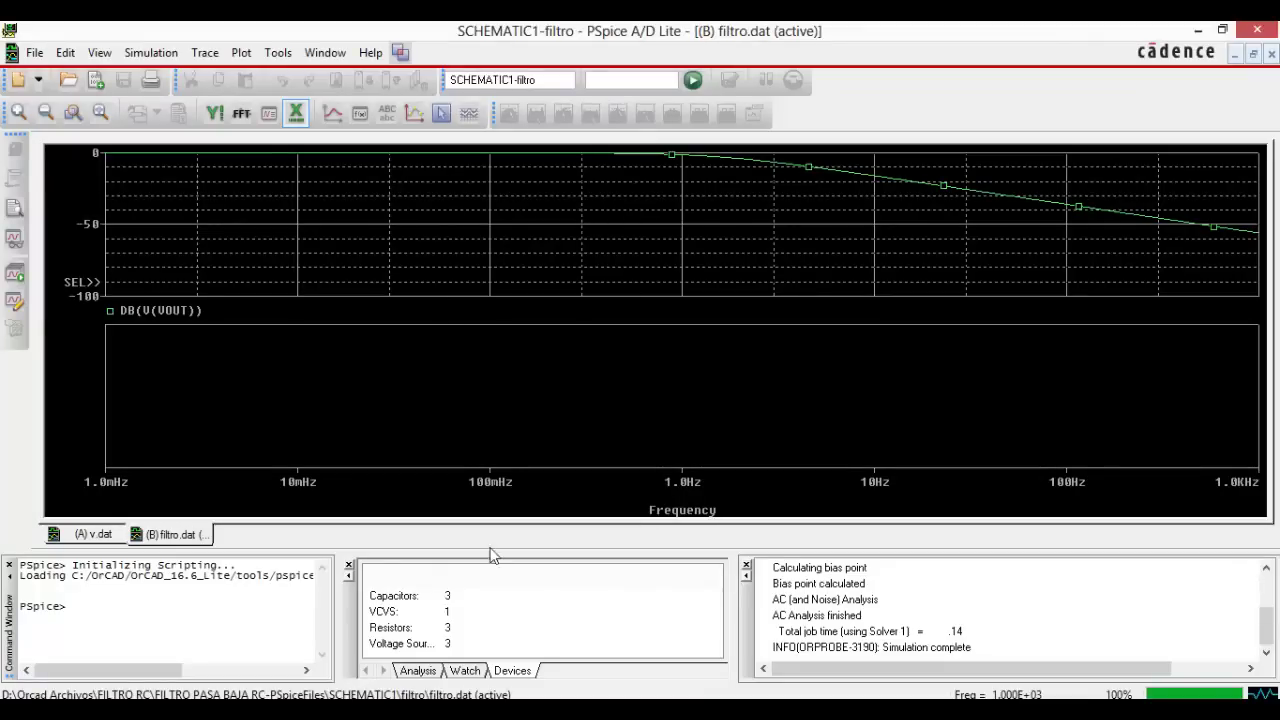
Make the empty lower plot active, place a Phase of Voltage marker on Vout in OrCAD Capture, and bring up its trace in PSpice.
key(alt+Tab)
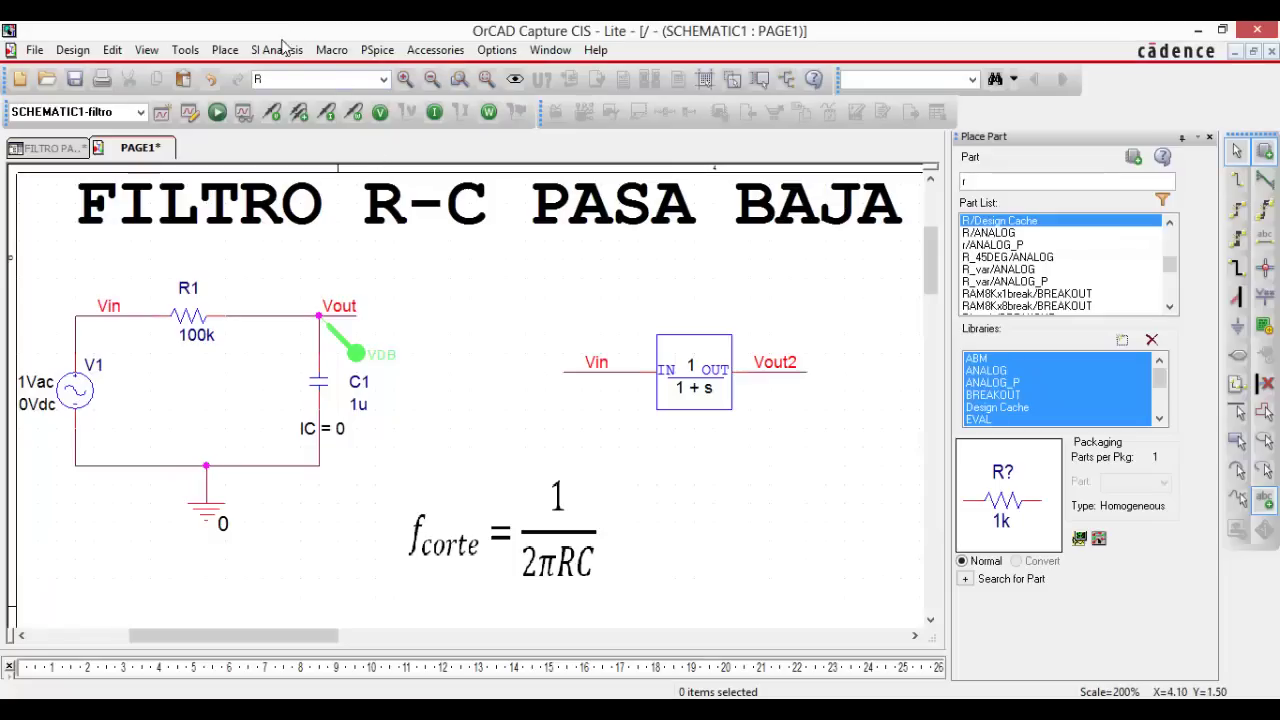
key(alt+Tab)
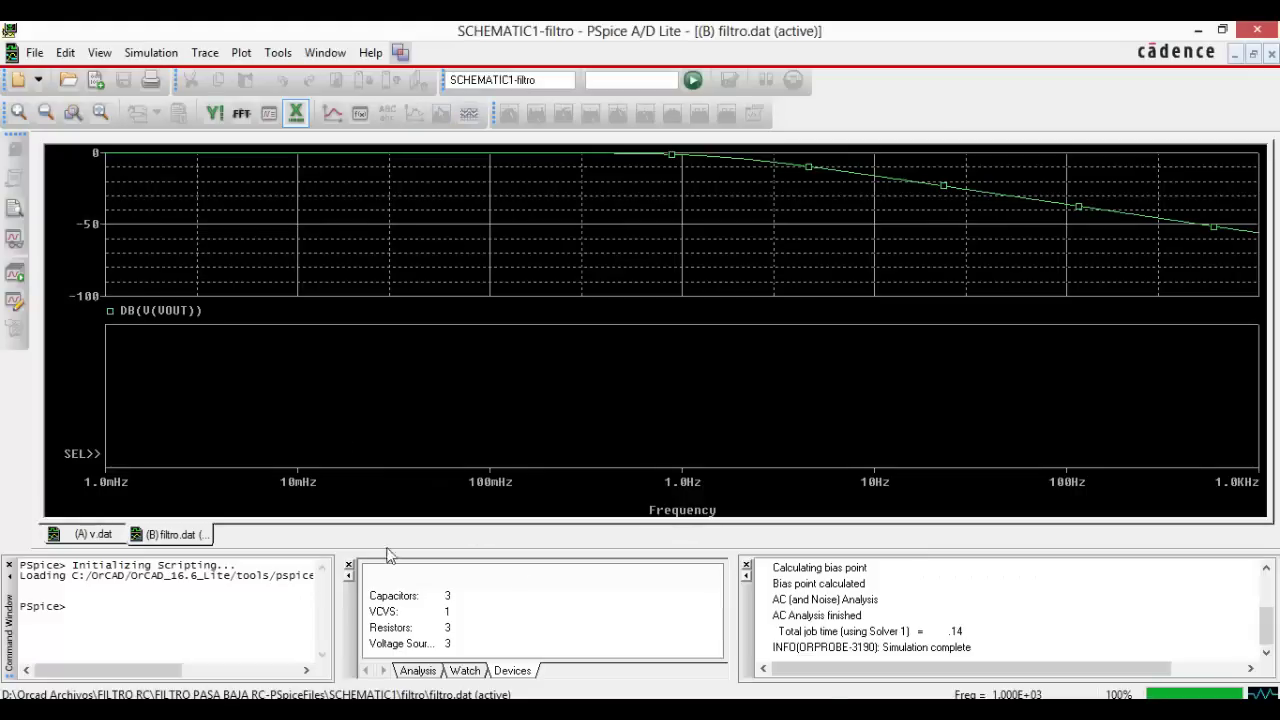
key(alt+Tab)
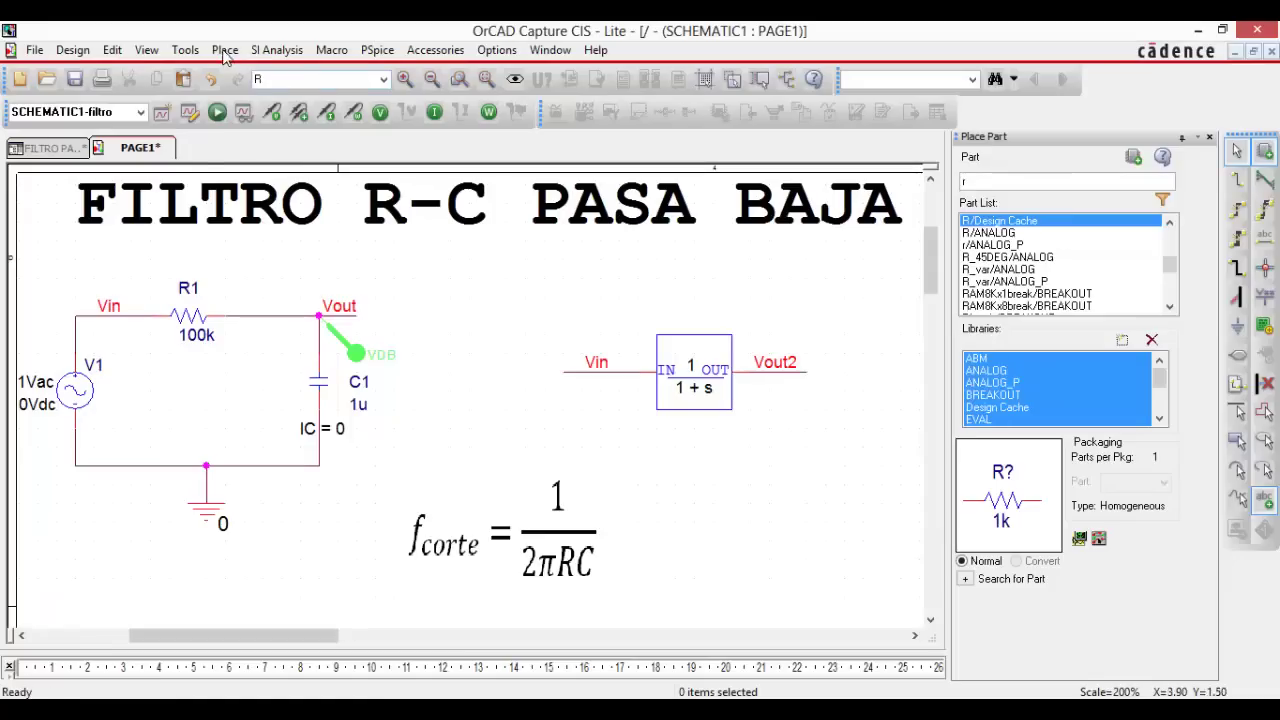
click(377, 51)
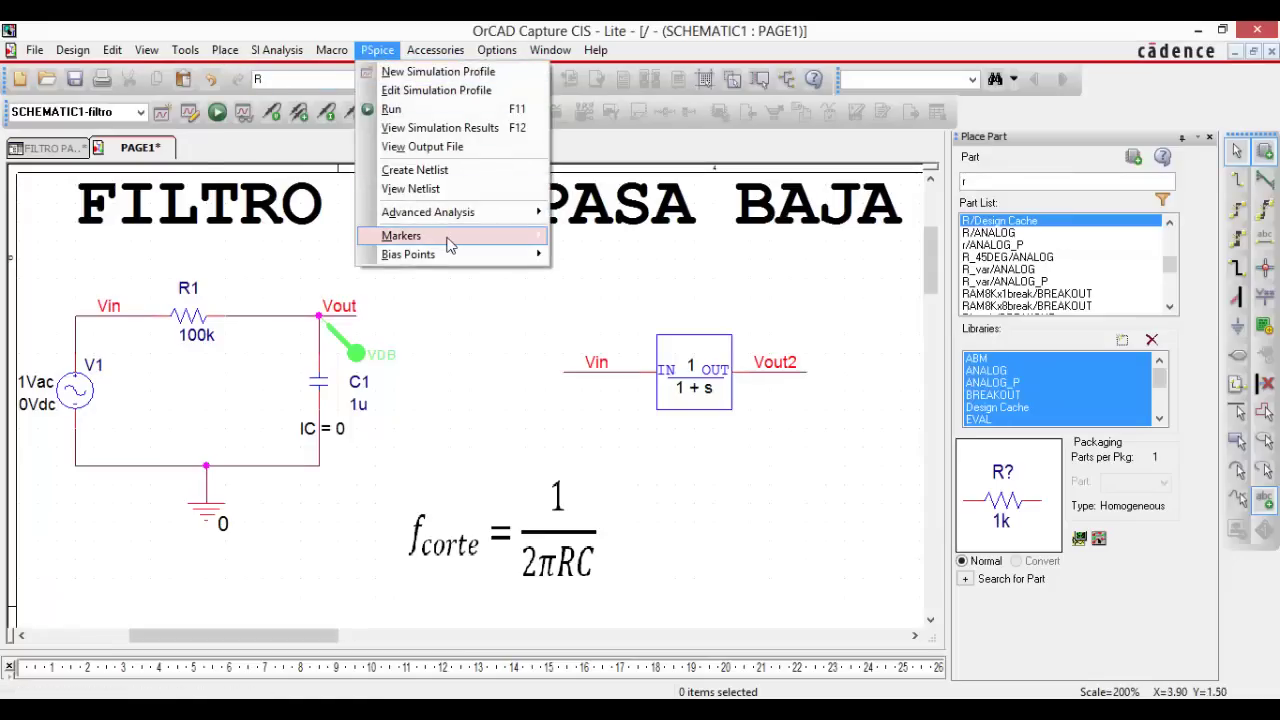
mouse_move(449, 245)
mouse_move(640, 312)
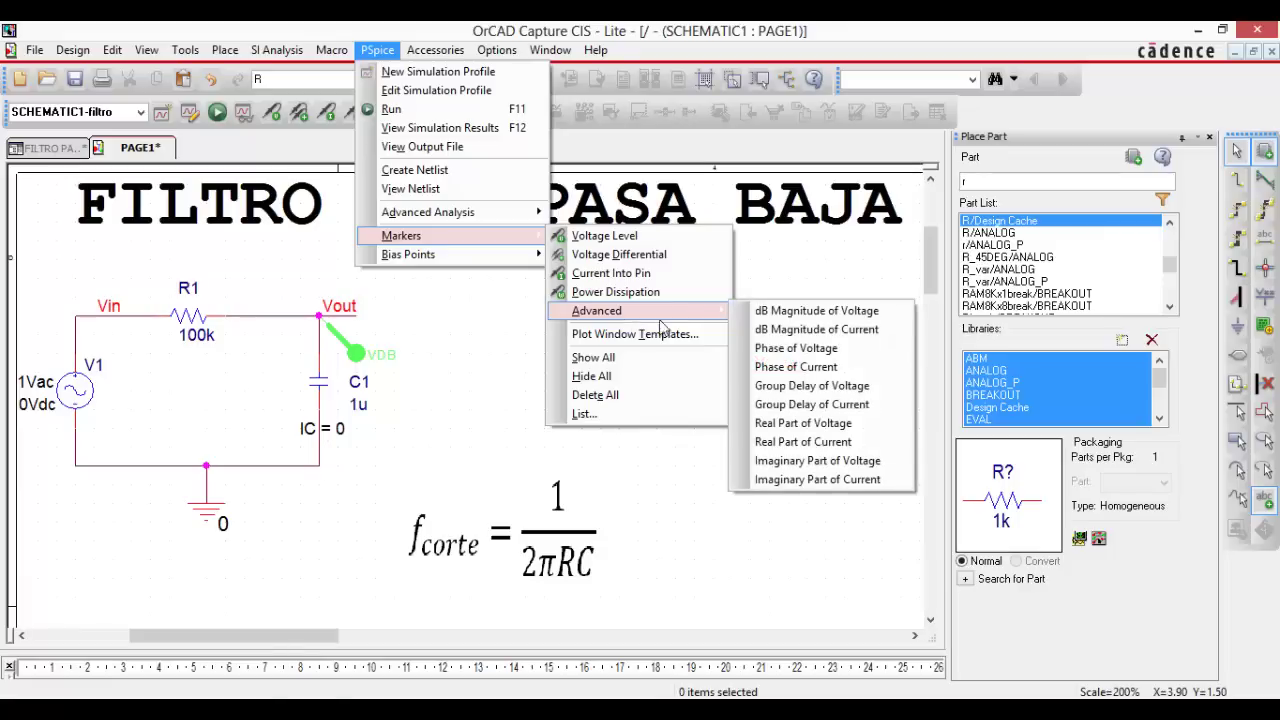
click(796, 348)
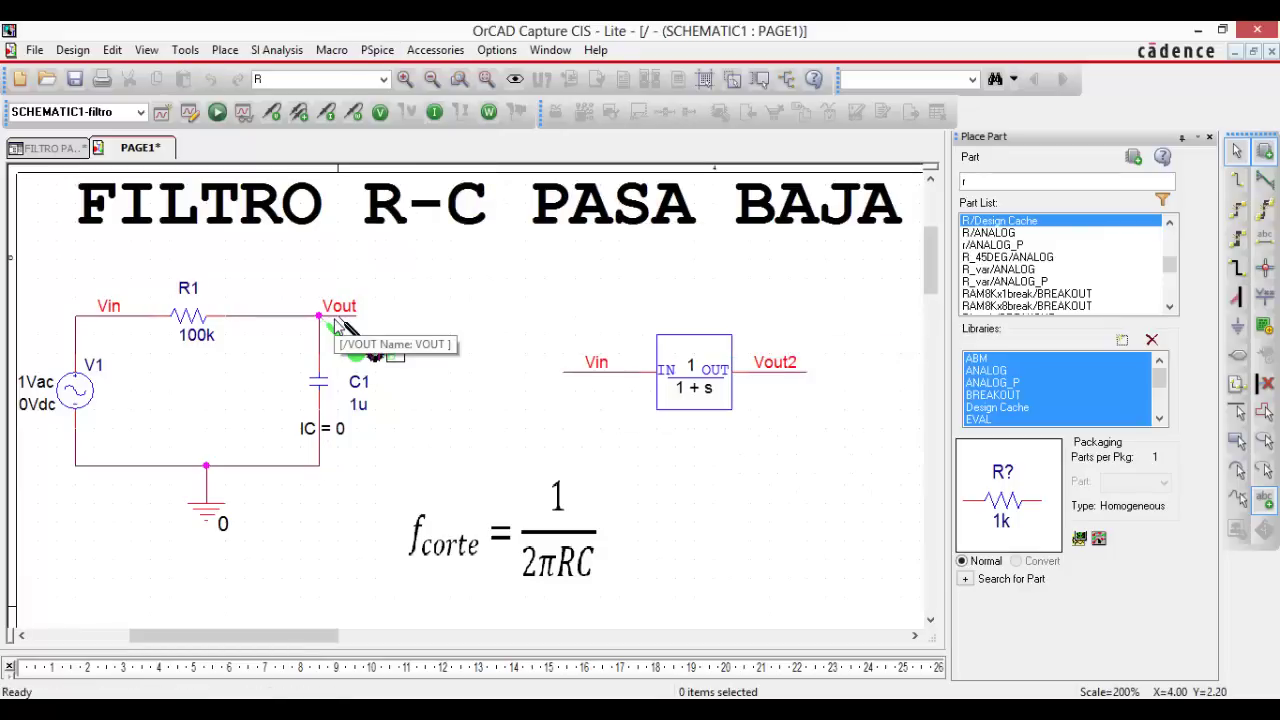
click(336, 330)
key(F11)
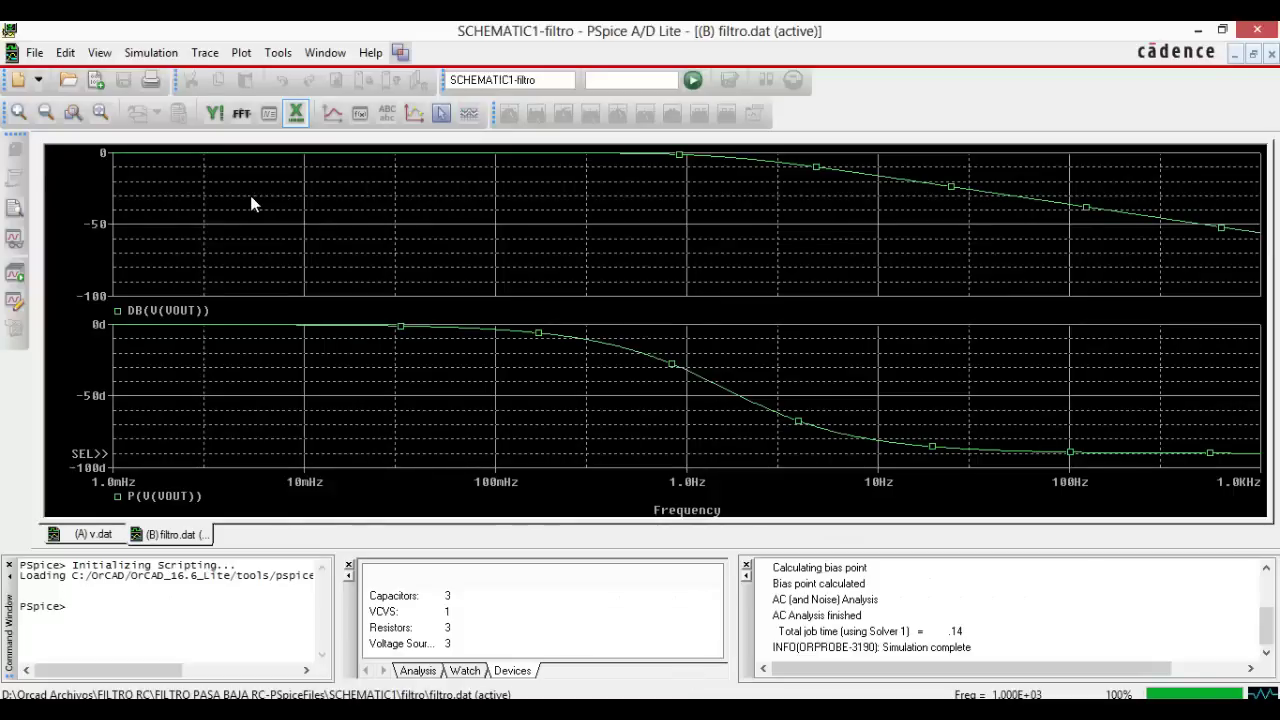
Turn off the automatic Y grid of the dB magnitude plot and set its major linear spacing to 20.
click(150, 178)
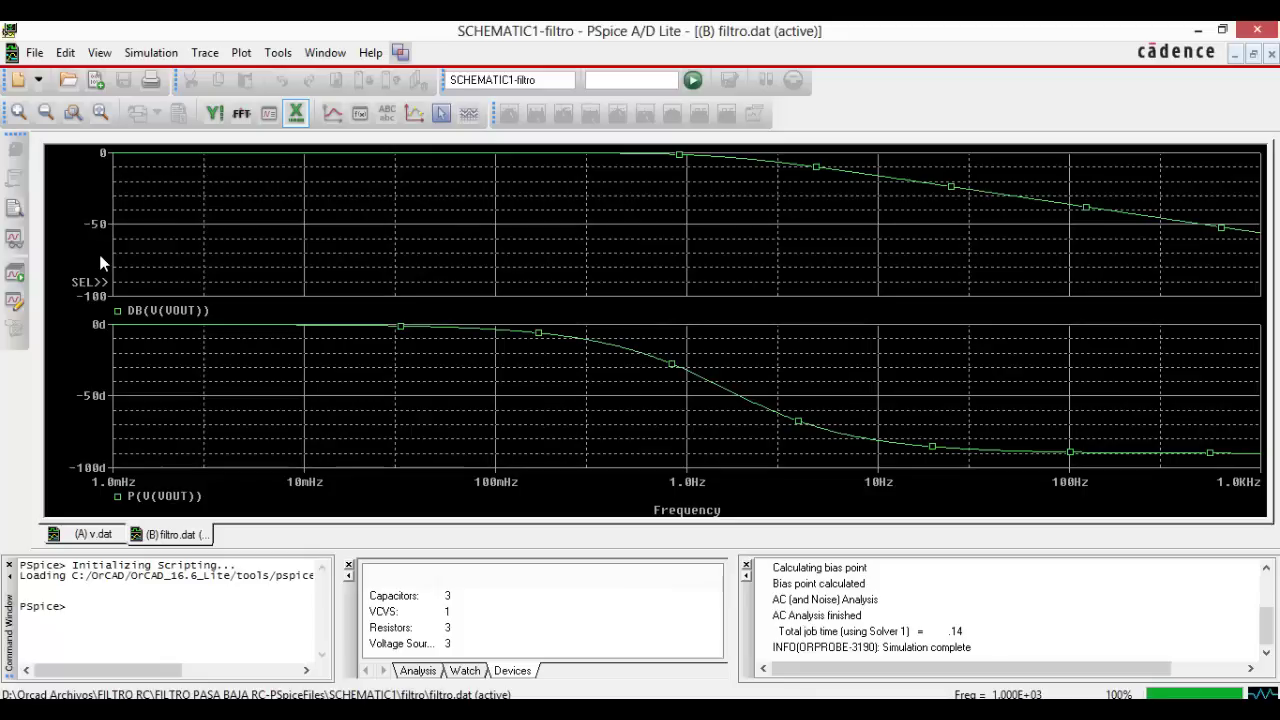
right_click(244, 205)
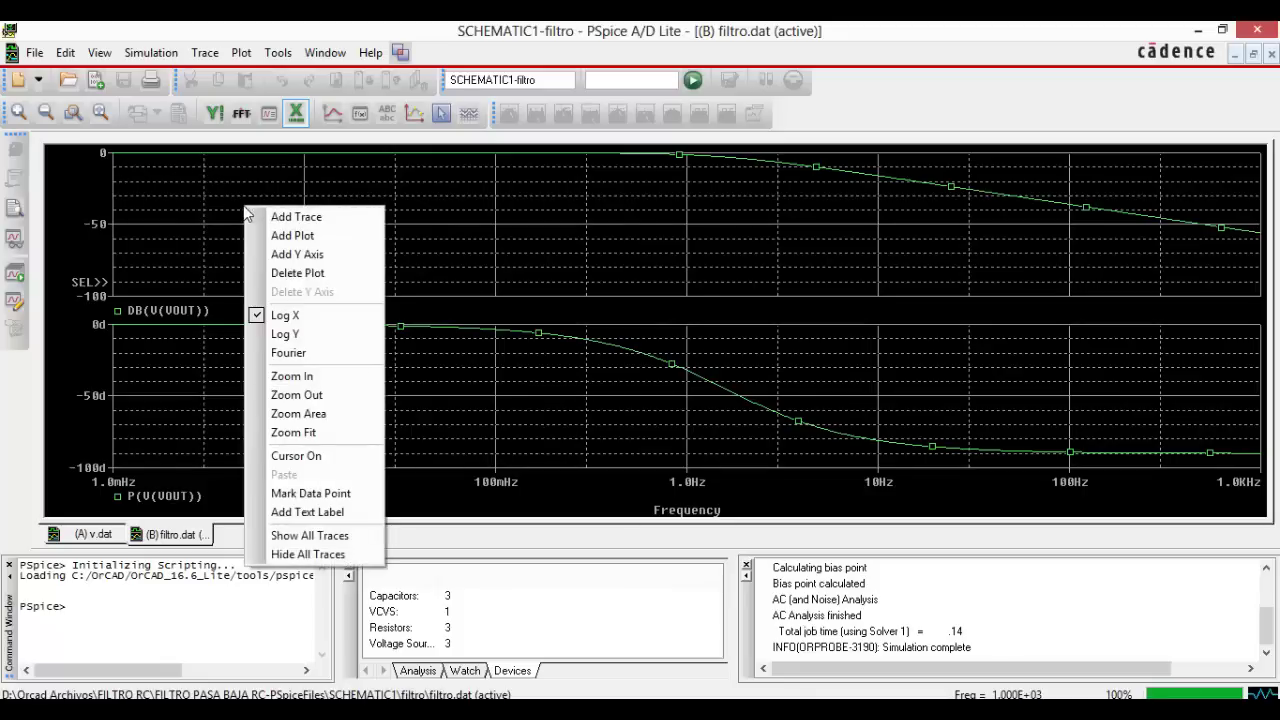
click(205, 205)
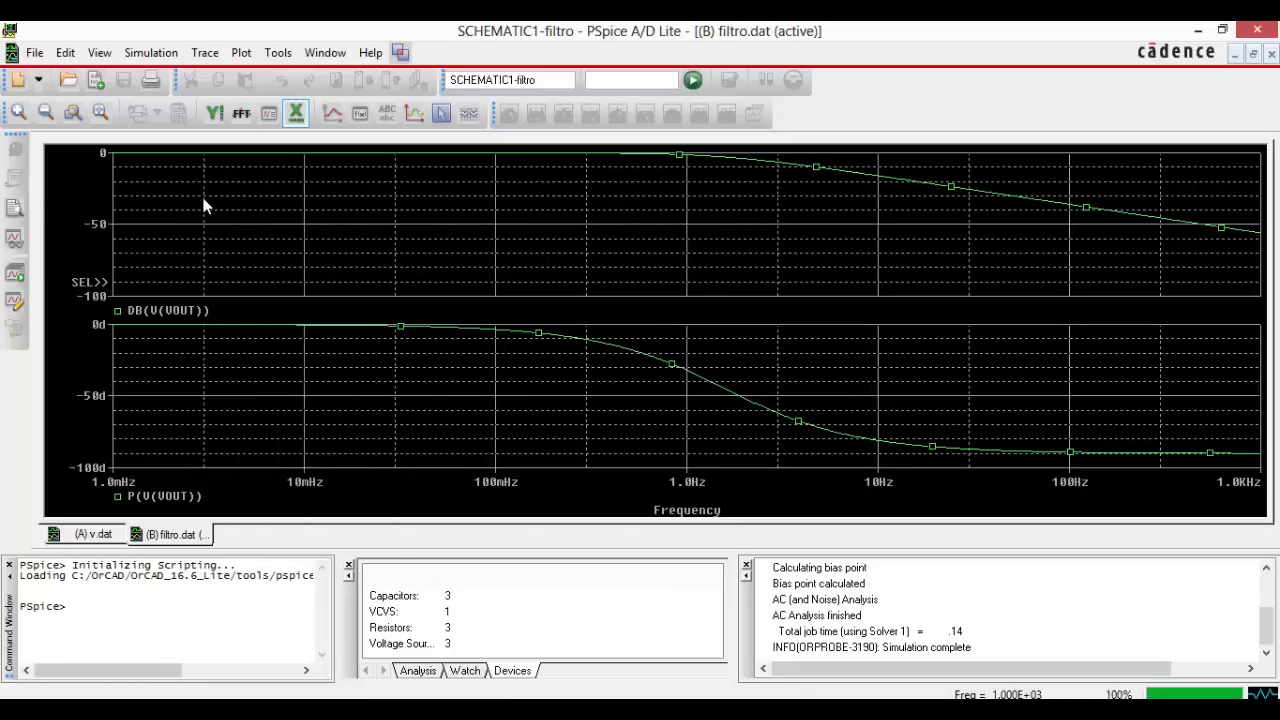
right_click(205, 203)
click(240, 208)
click(497, 195)
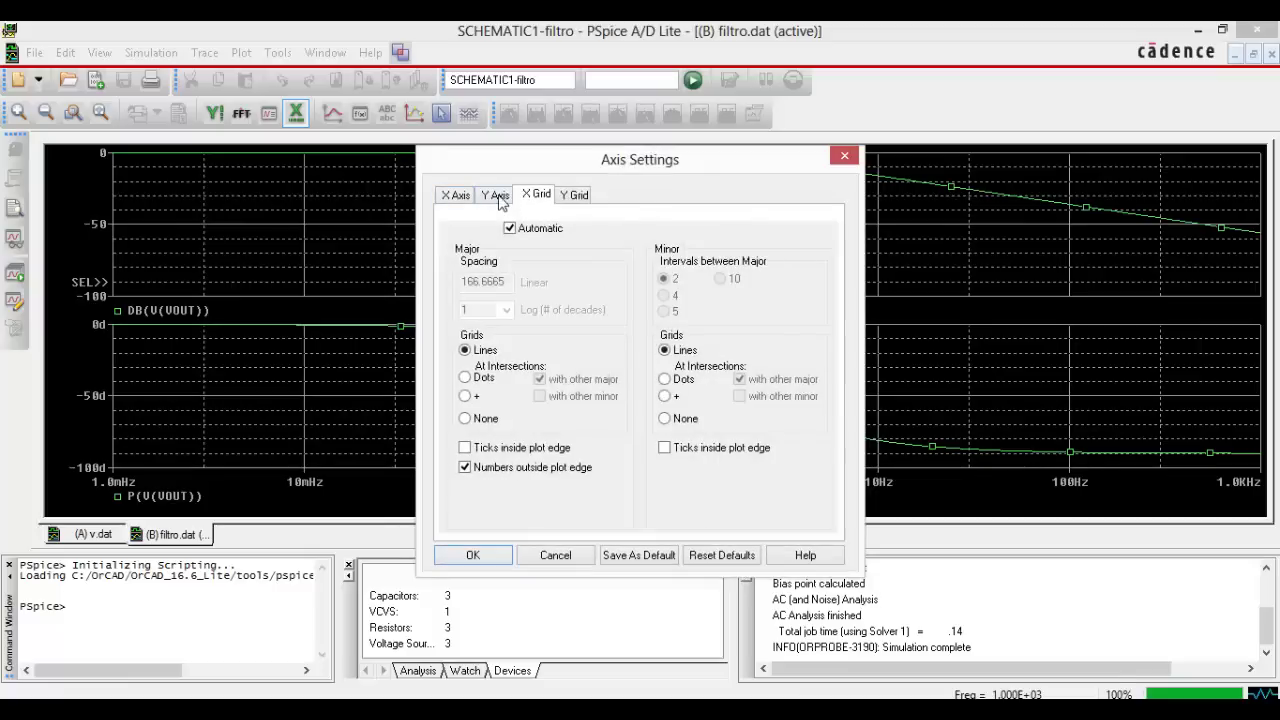
click(577, 197)
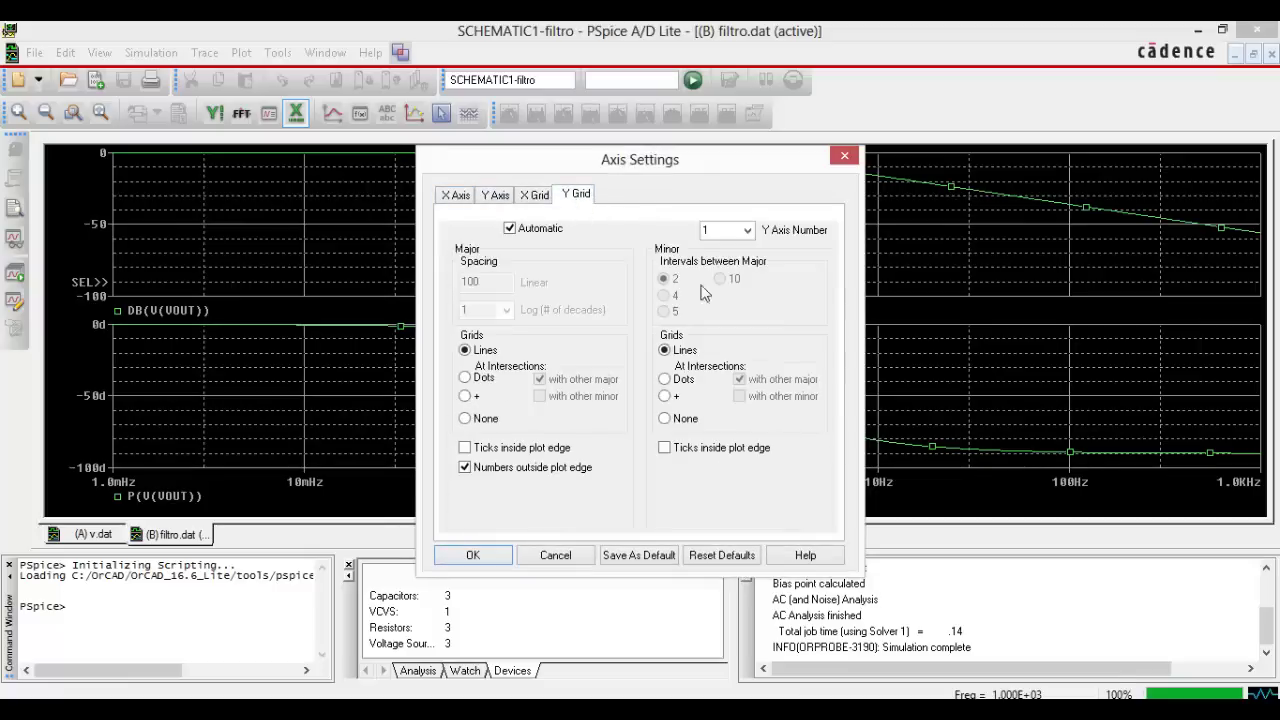
click(510, 228)
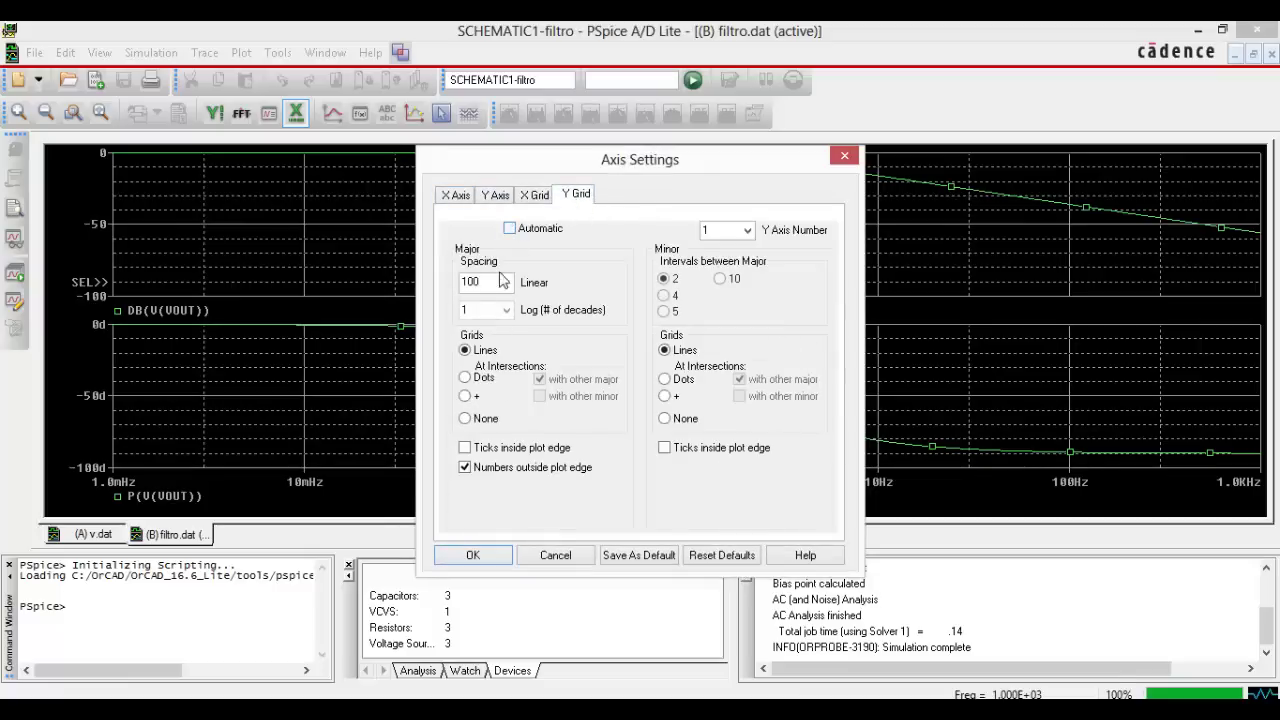
double_click(472, 282)
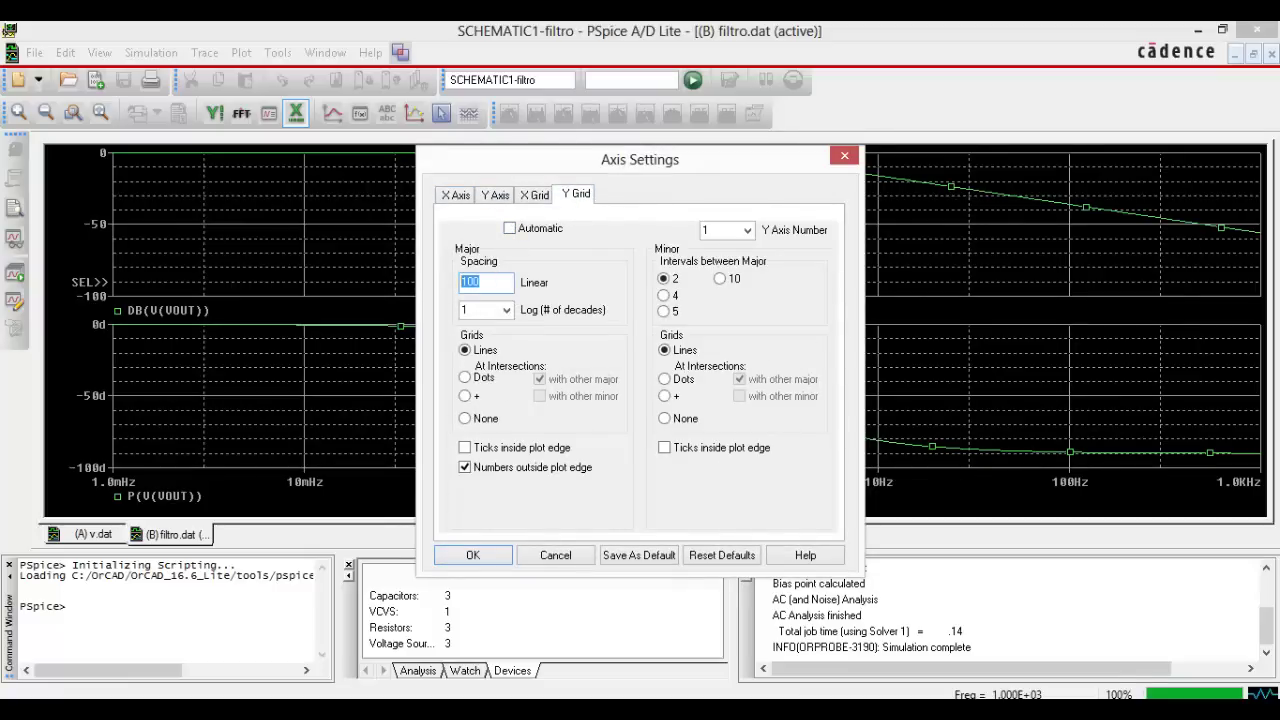
key(Return)
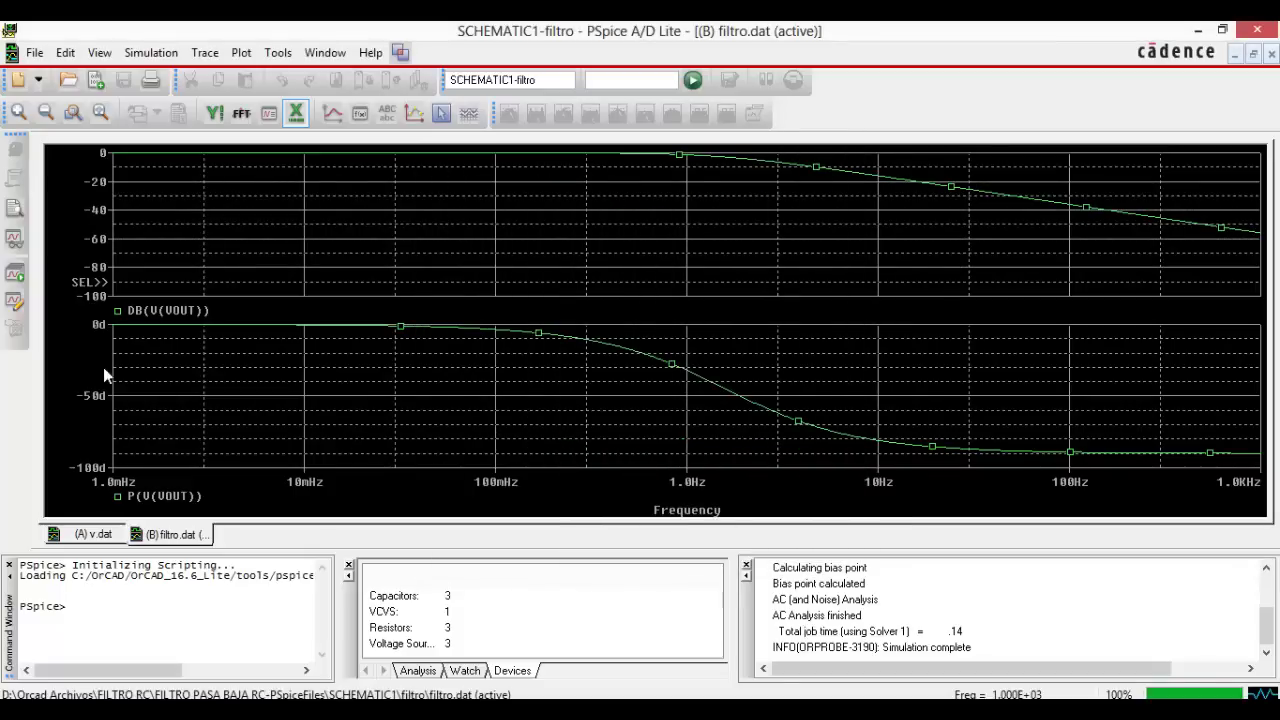
Turn off the automatic Y grid of the phase plot and set its major linear spacing to 15.
click(149, 358)
right_click(203, 360)
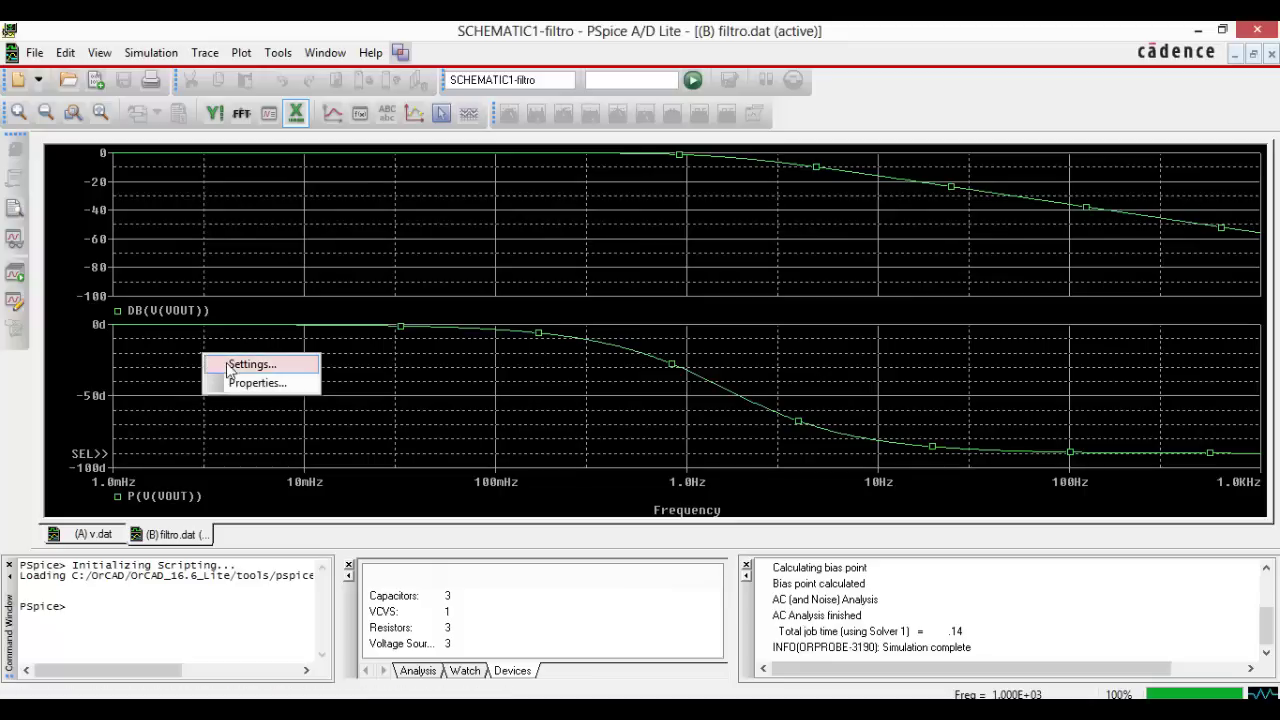
click(218, 363)
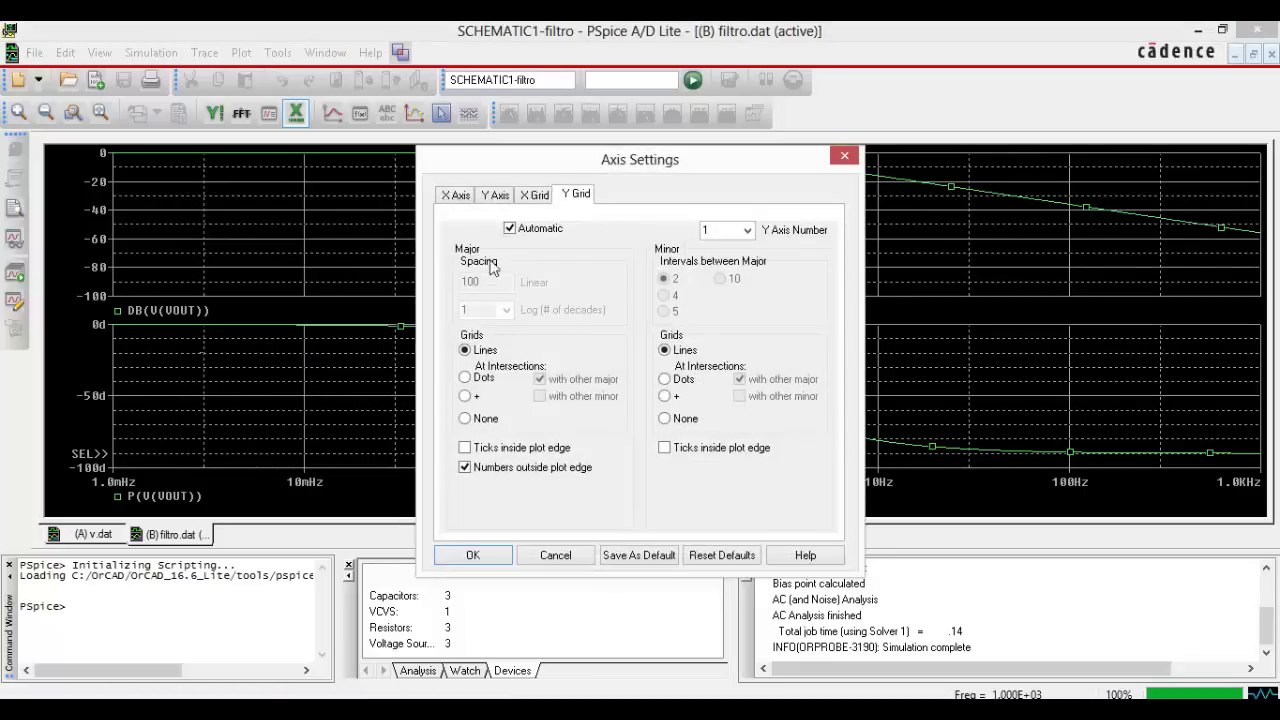
click(510, 228)
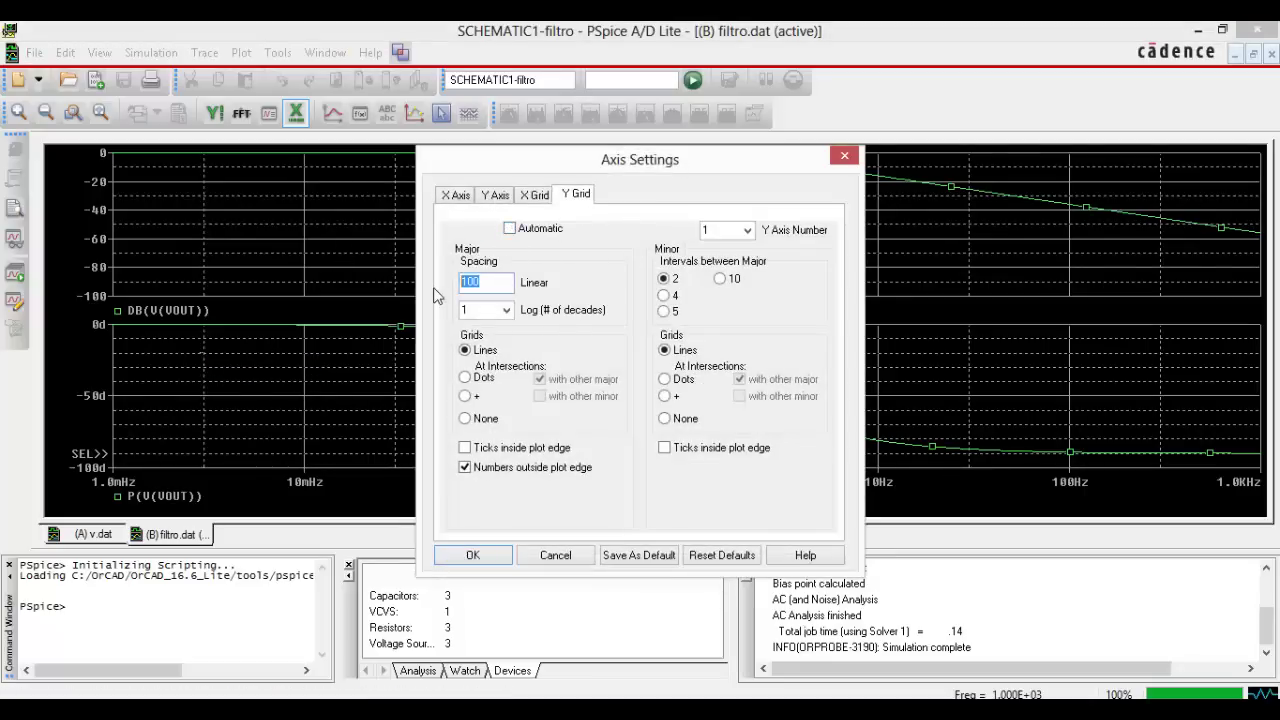
text(15)
key(Return)
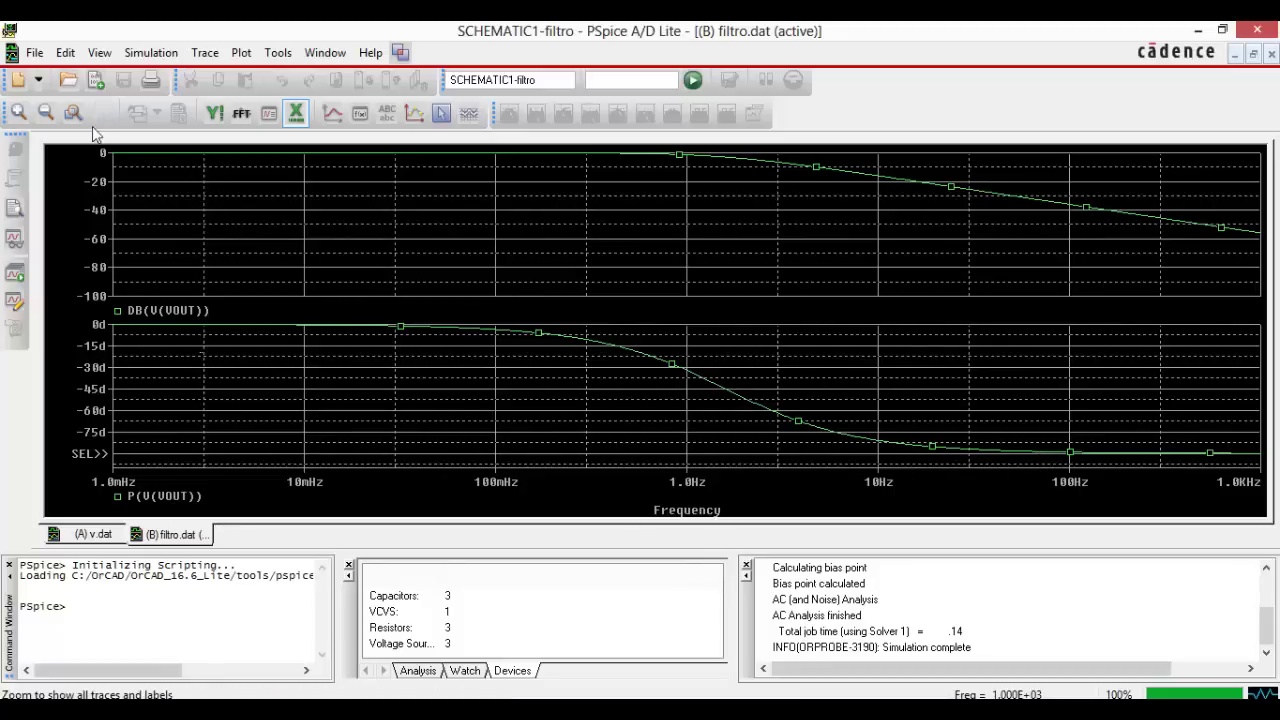
Review the background and foreground colors in the Probe color settings and accept them.
click(325, 55)
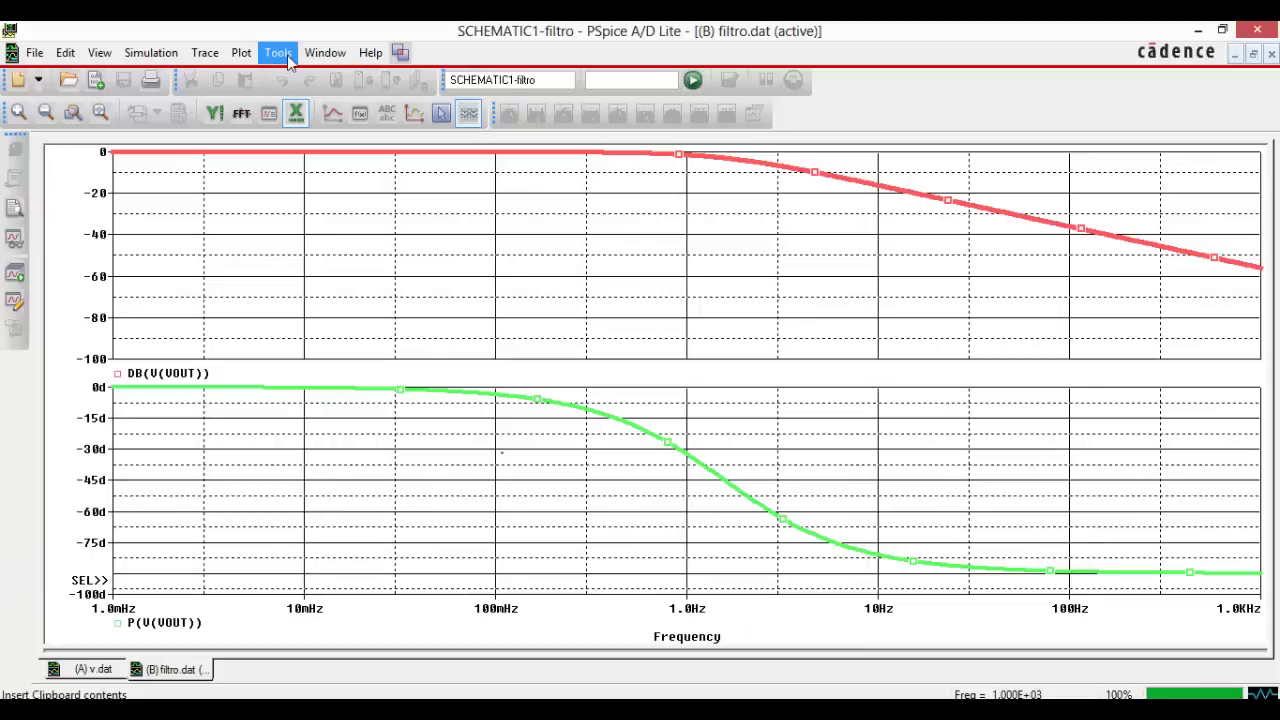
click(268, 113)
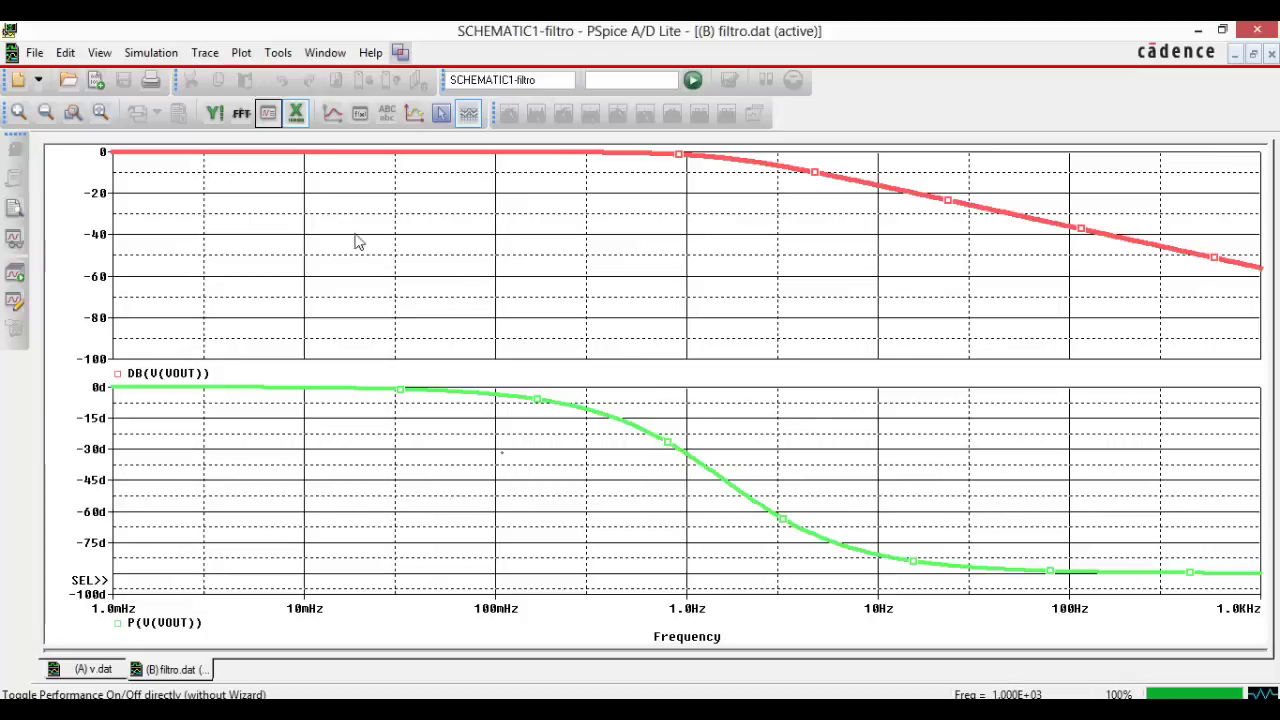
click(278, 52)
click(300, 95)
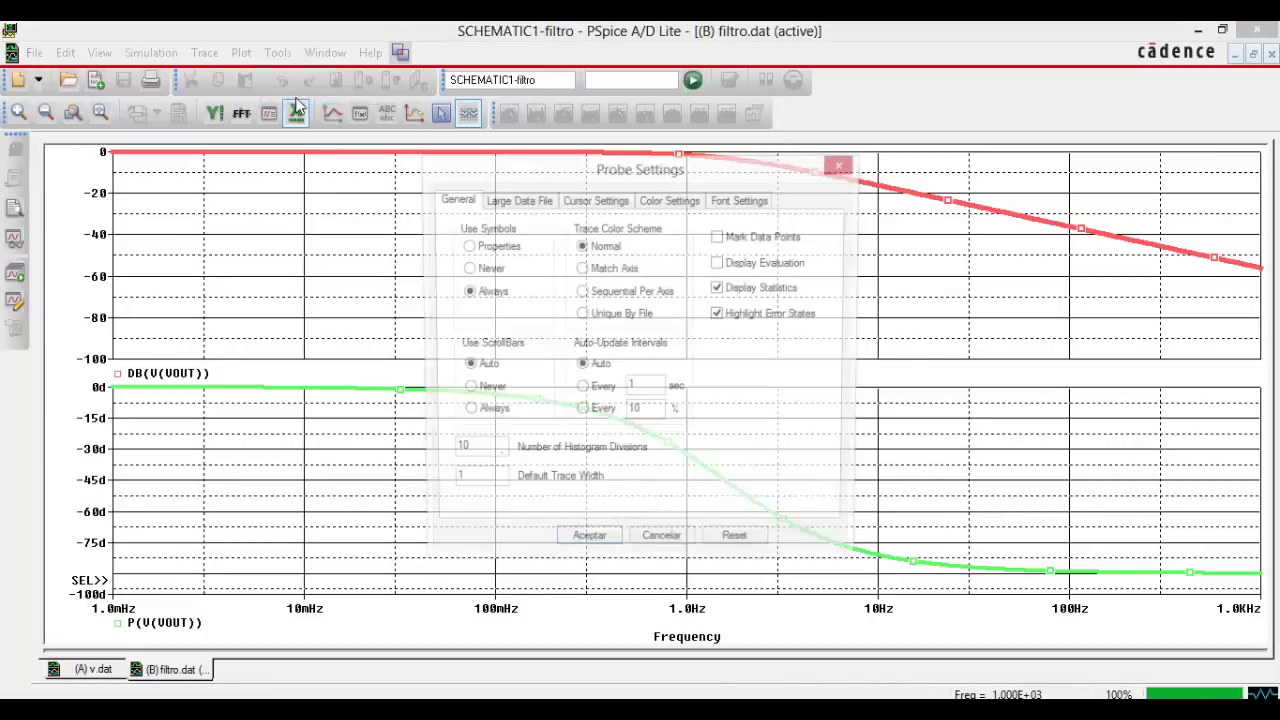
click(683, 202)
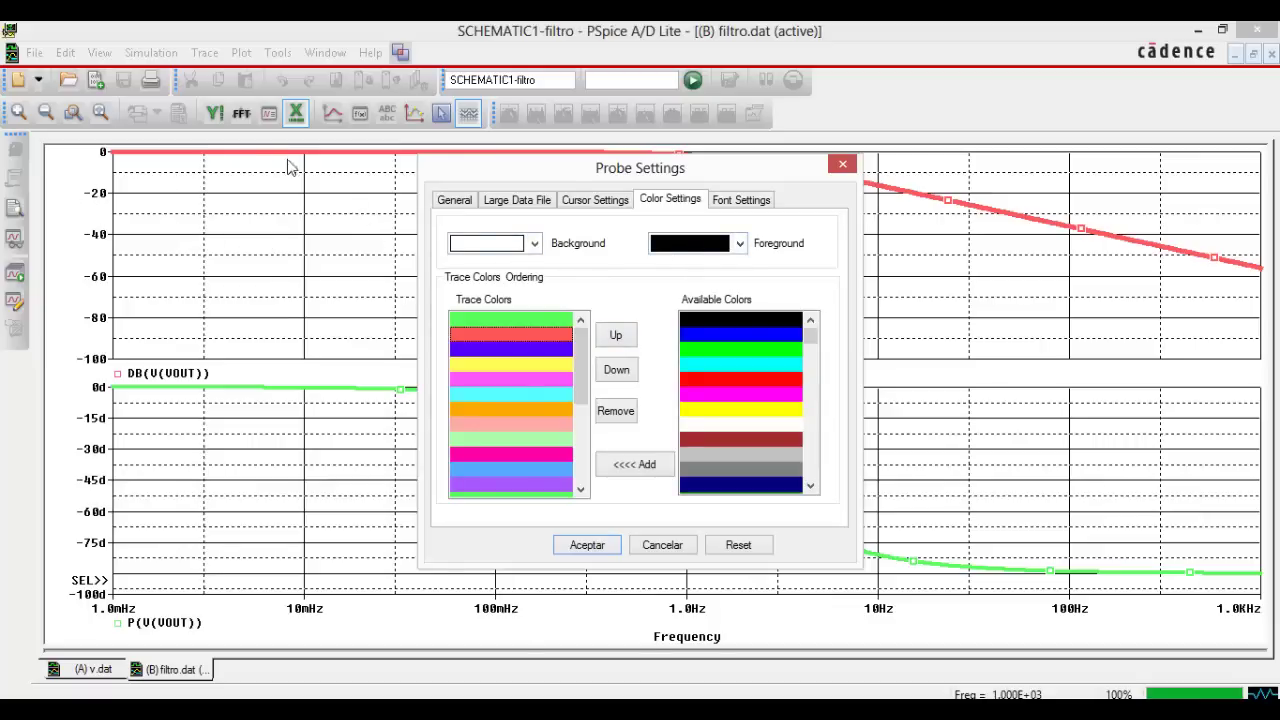
click(588, 548)
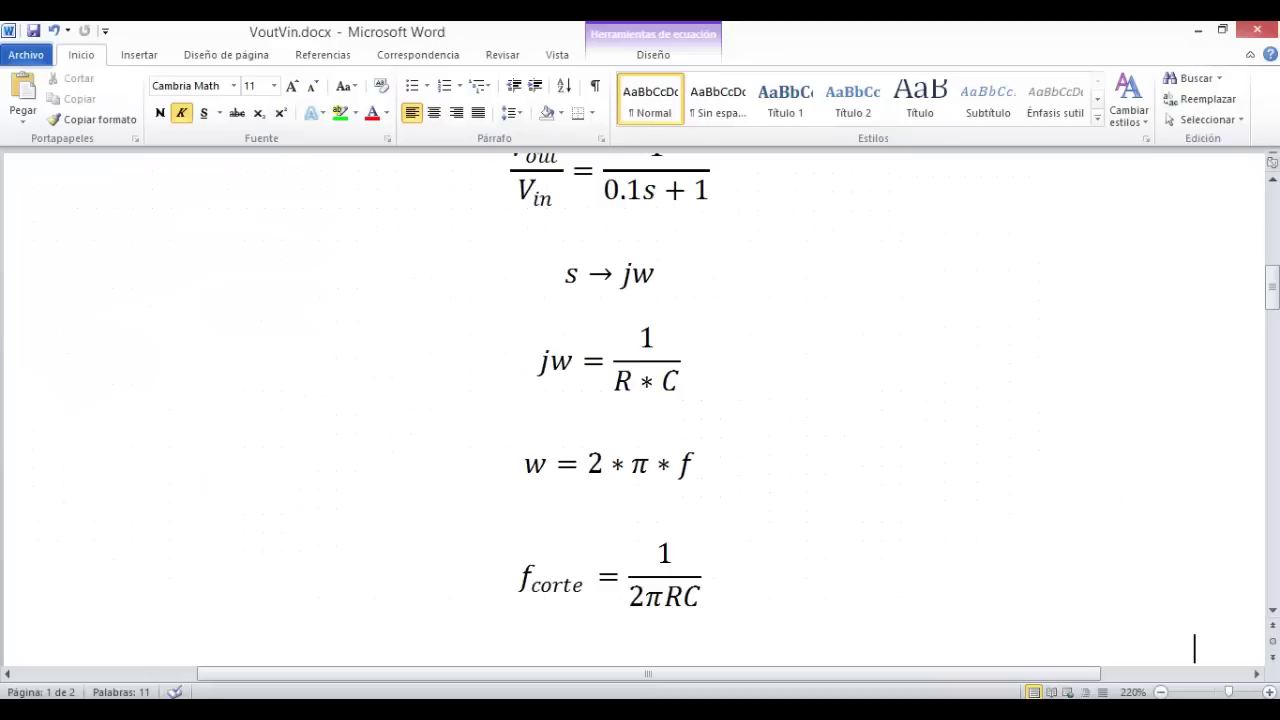
Read the cutoff-frequency derivation in Word, and in PSpice turn on the cursors and move cursor 1 to about 1.59 Hz.
scroll(686, 437, up, 6)
scroll(686, 433, down, 2)
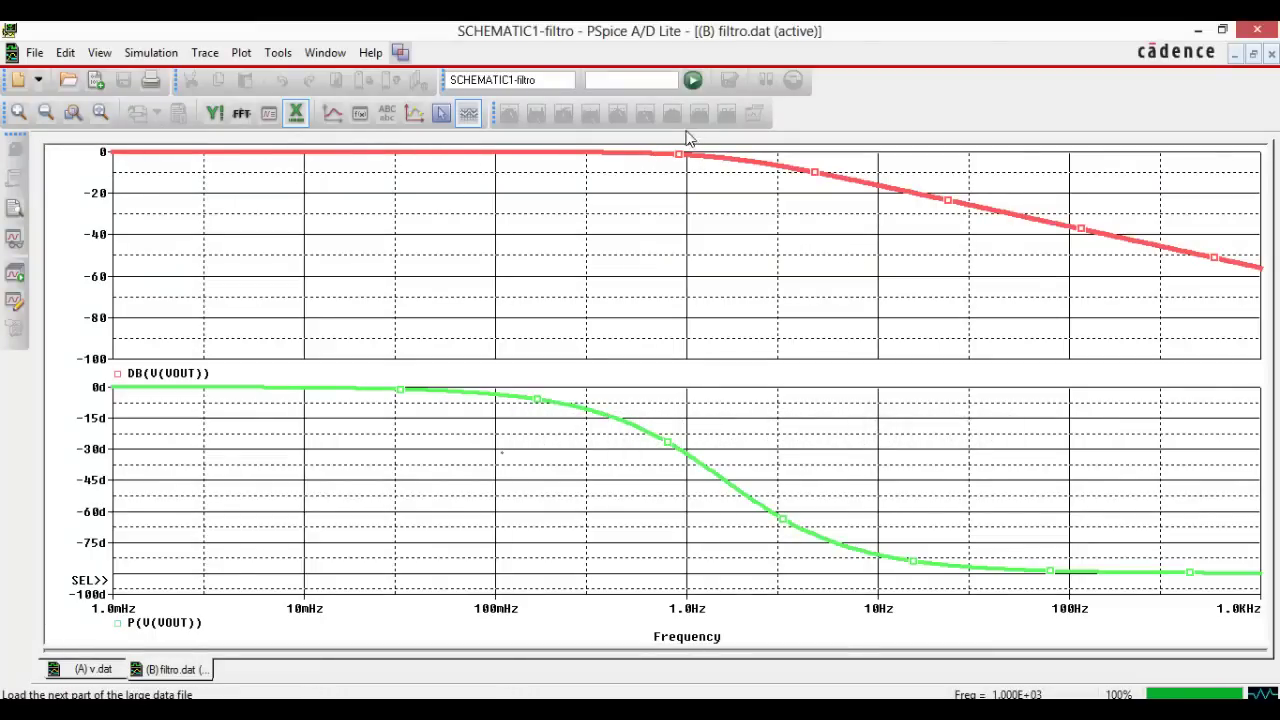
click(441, 113)
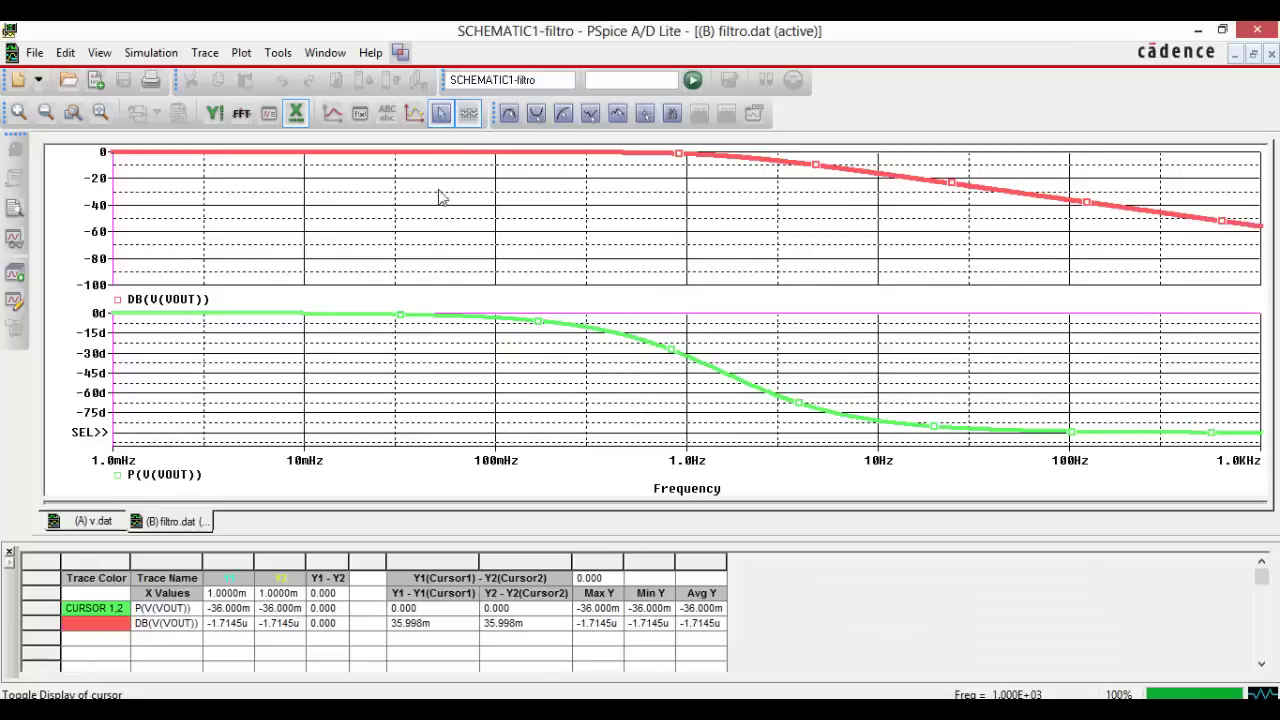
click(422, 212)
click(388, 190)
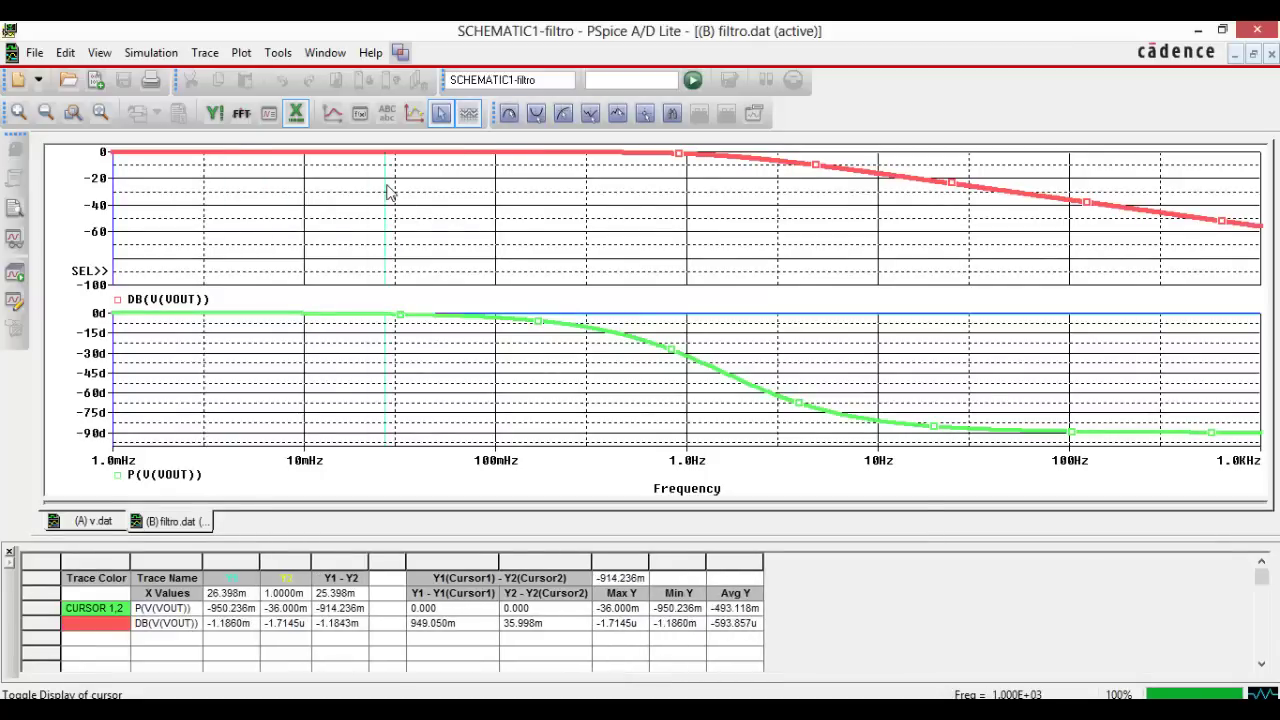
drag(333, 193, 722, 216)
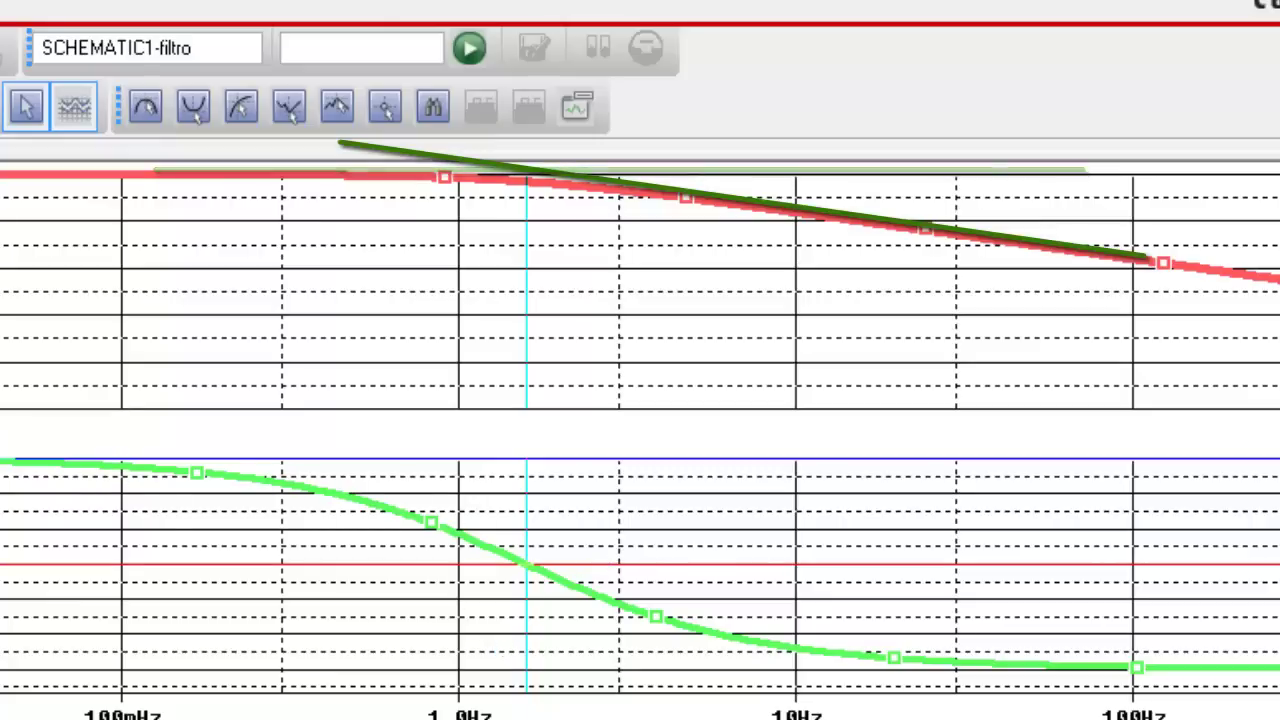
Check the R1-C1 filter and its cutoff formula in OrCAD Capture, and return to the Bode plots in PSpice.
key(alt+Tab)
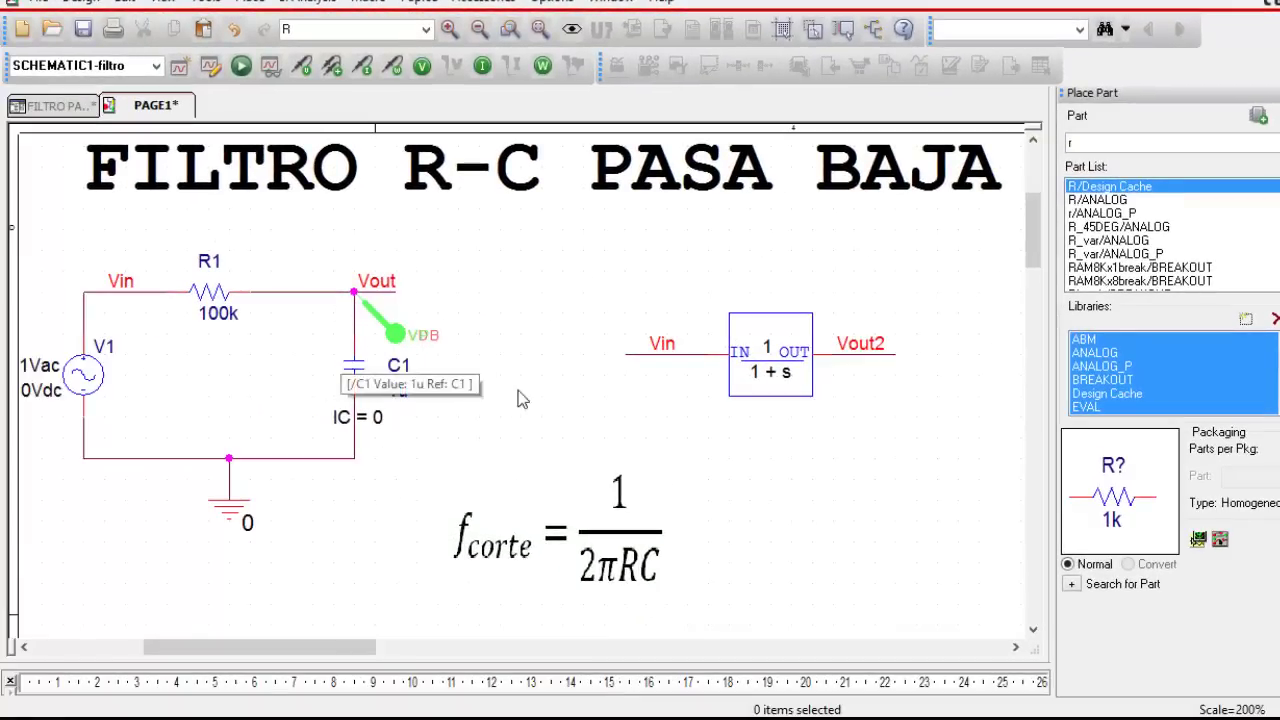
key(alt+Tab)
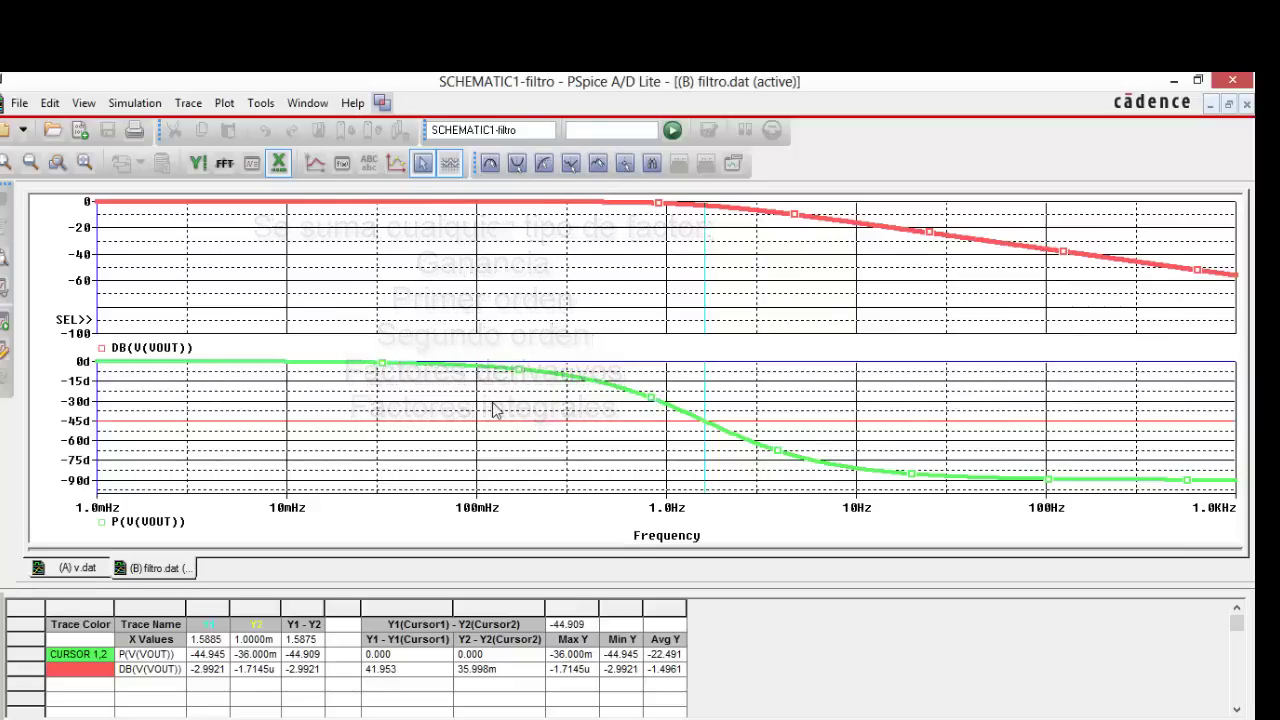
click(421, 165)
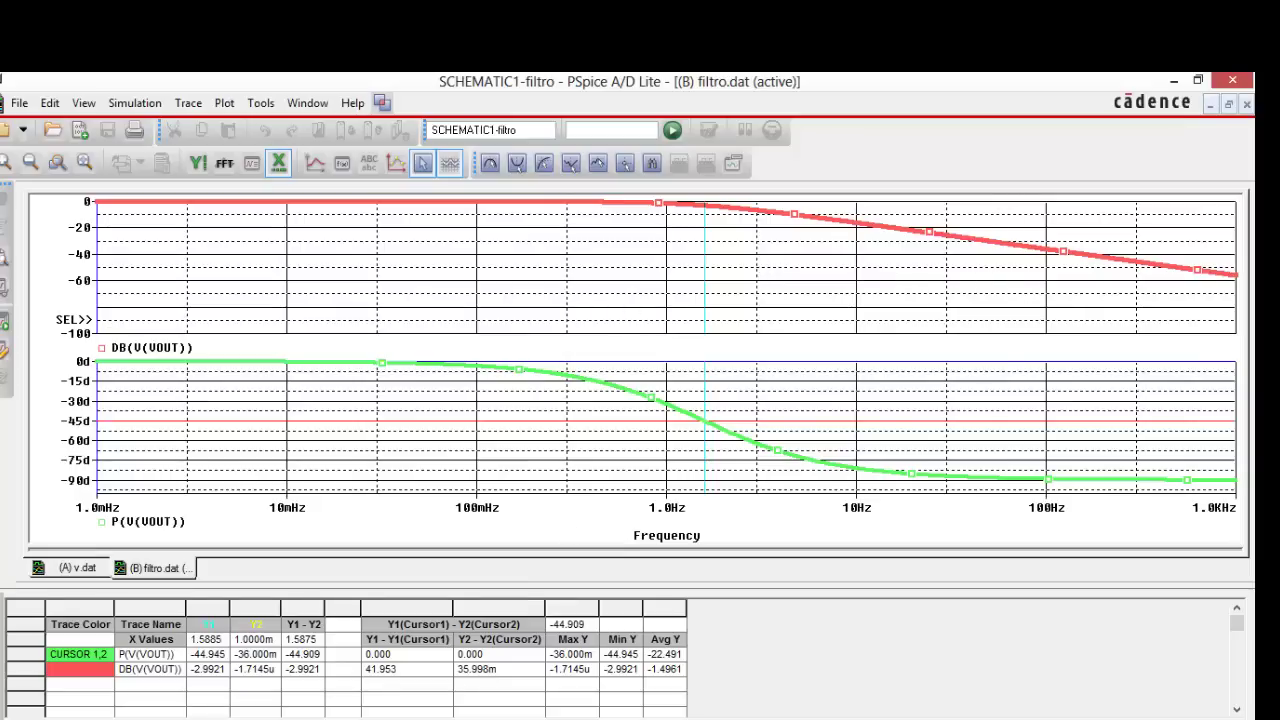
Examine the RC circuits driven at 1 Hz and 10 Hz in OrCAD Capture and compare them with the Bode plots in PSpice.
key(alt+Tab)
scroll(341, 396, down, 5)
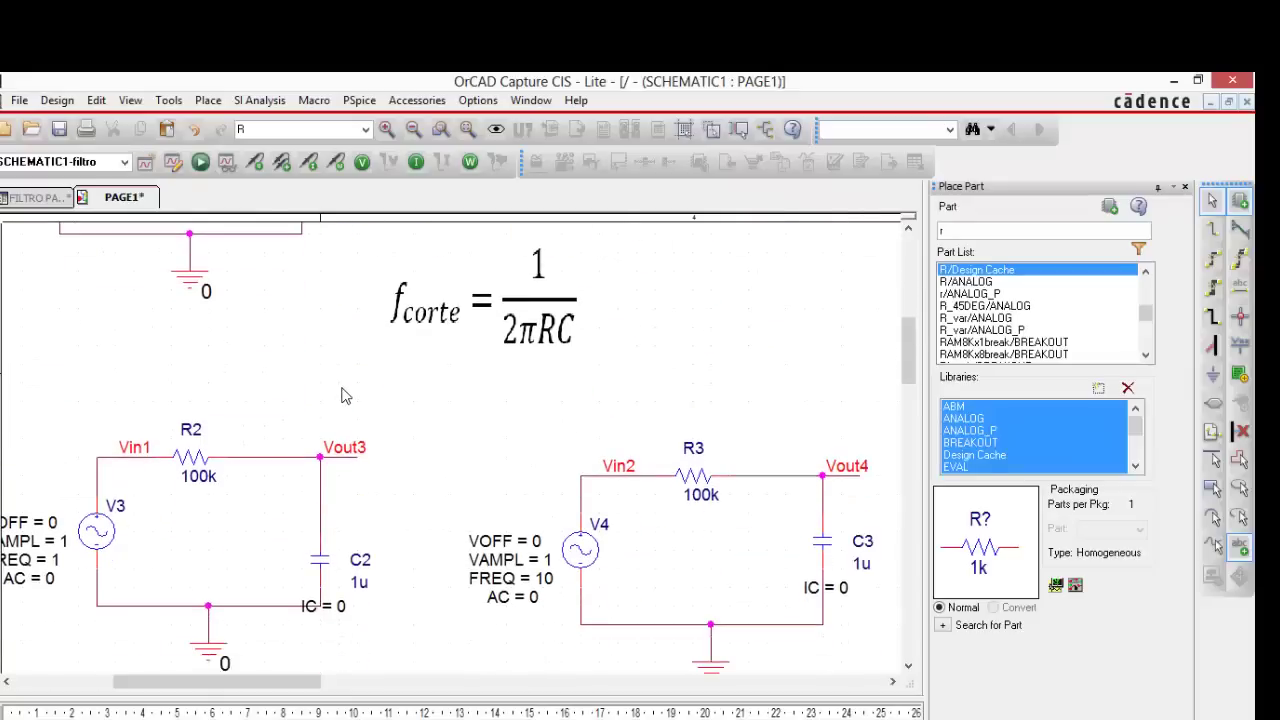
scroll(341, 396, down, 3)
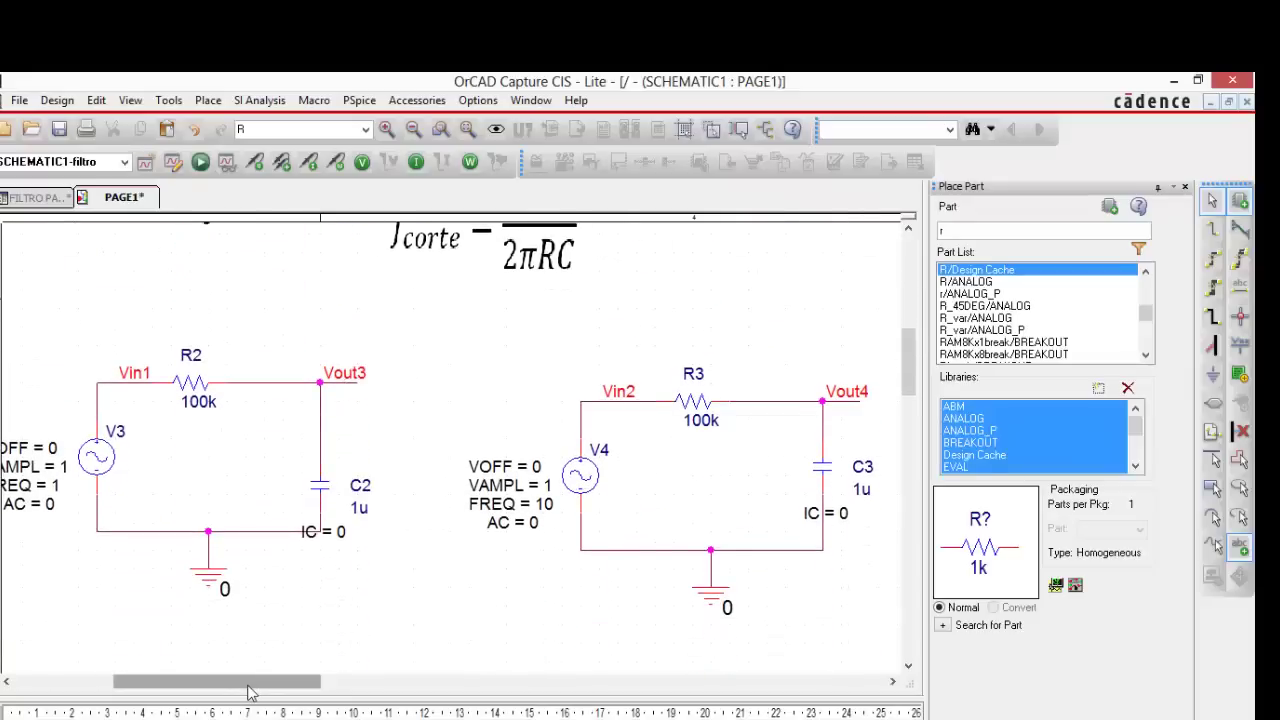
scroll(250, 681, left, 2)
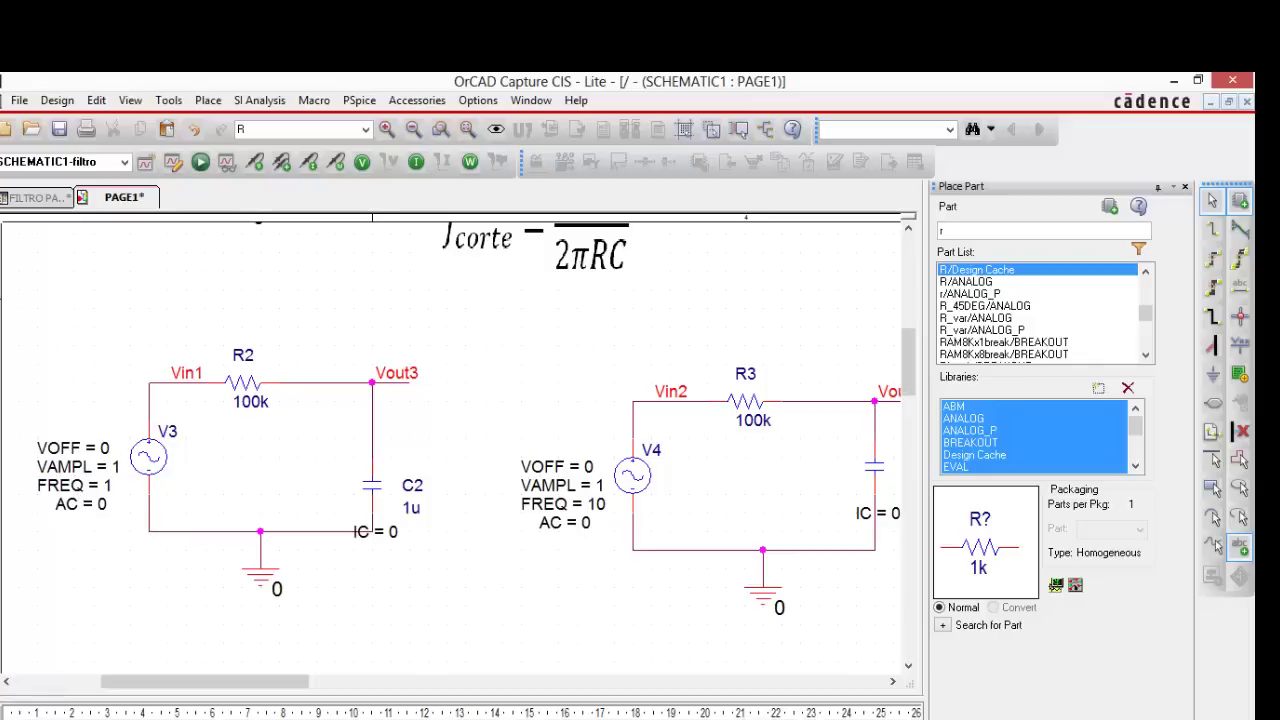
click(640, 719)
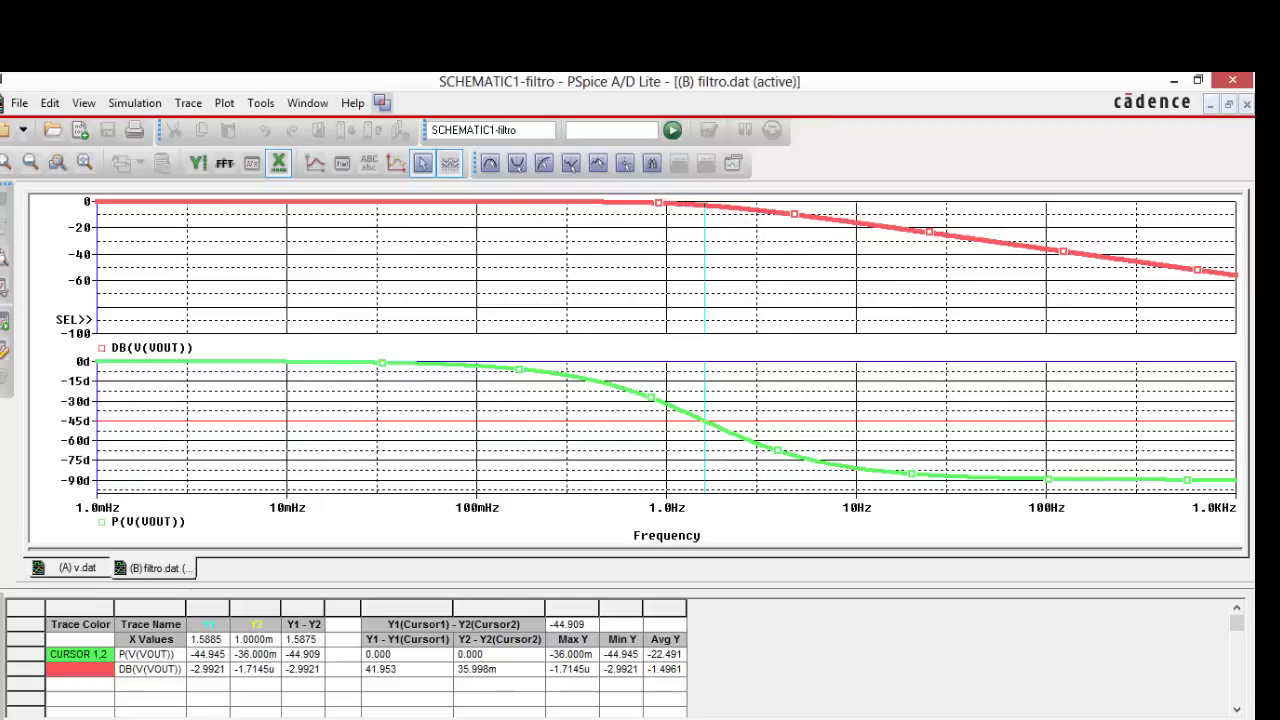
key(alt+Tab)
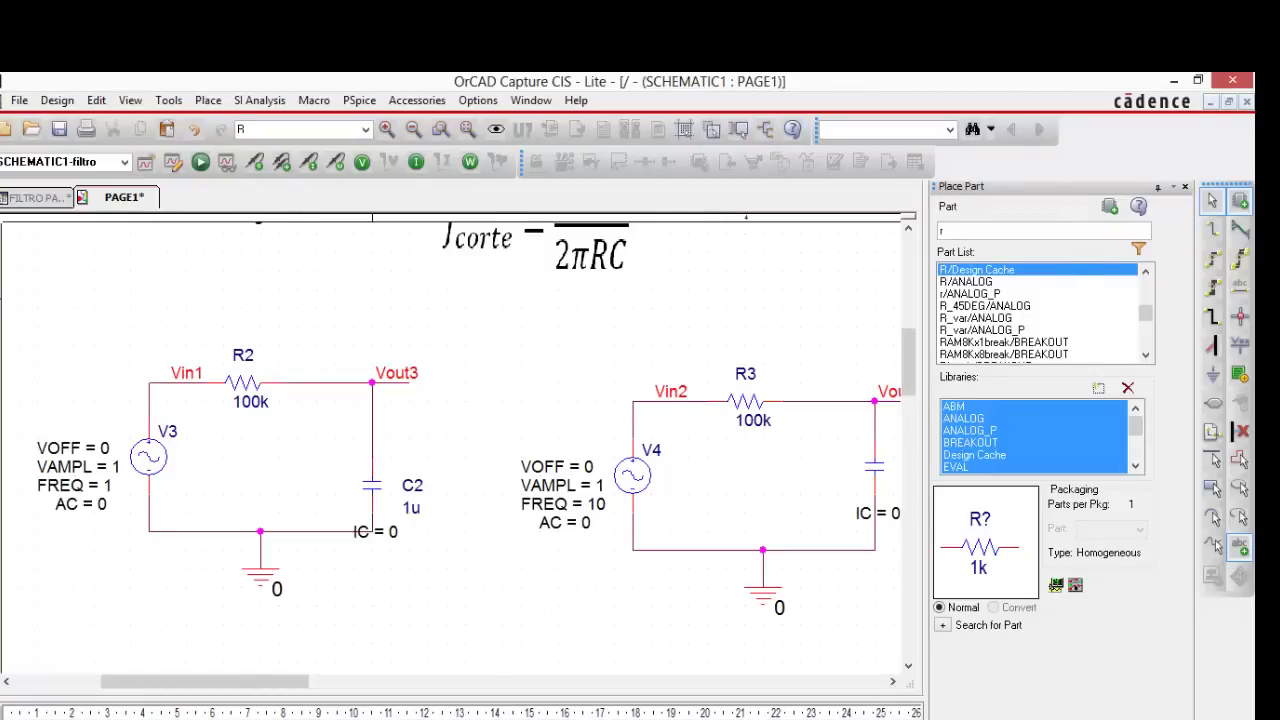
key(alt+Tab)
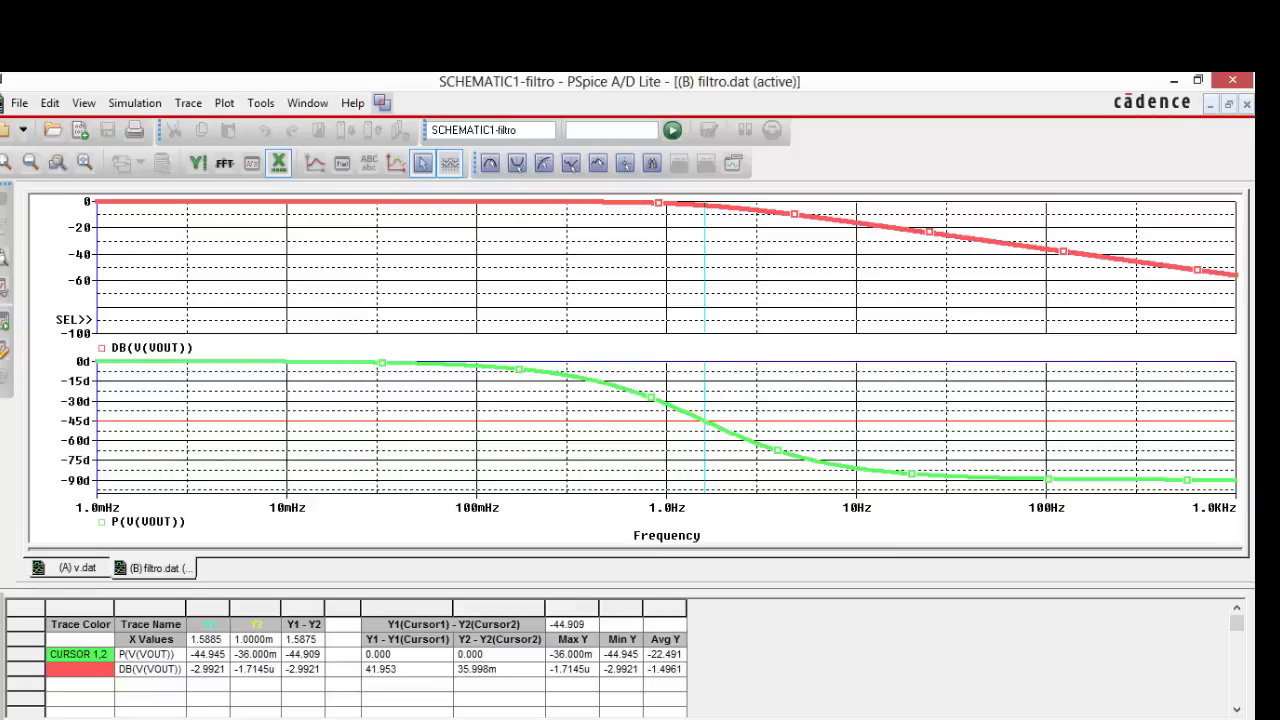
In OrCAD Capture, create simulation profile b as a transient analysis with a 5s run time and a 50u maximum step size.
key(alt+Tab)
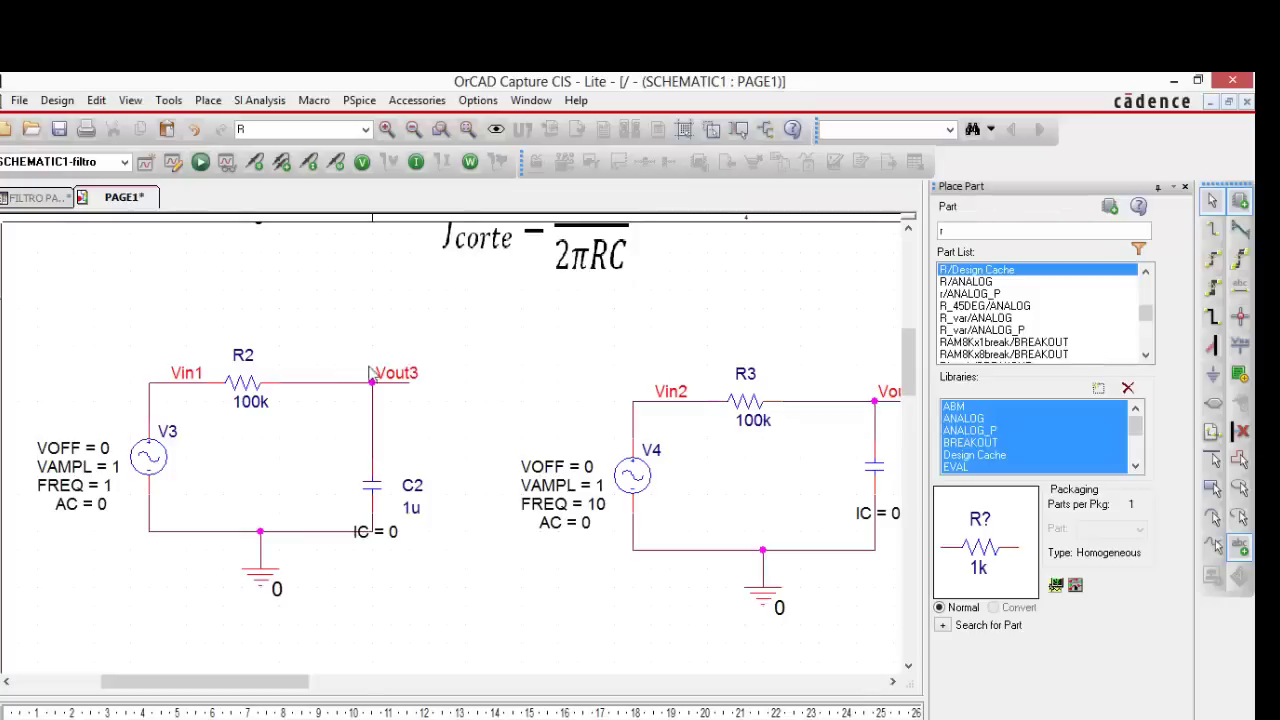
click(145, 162)
text(a)
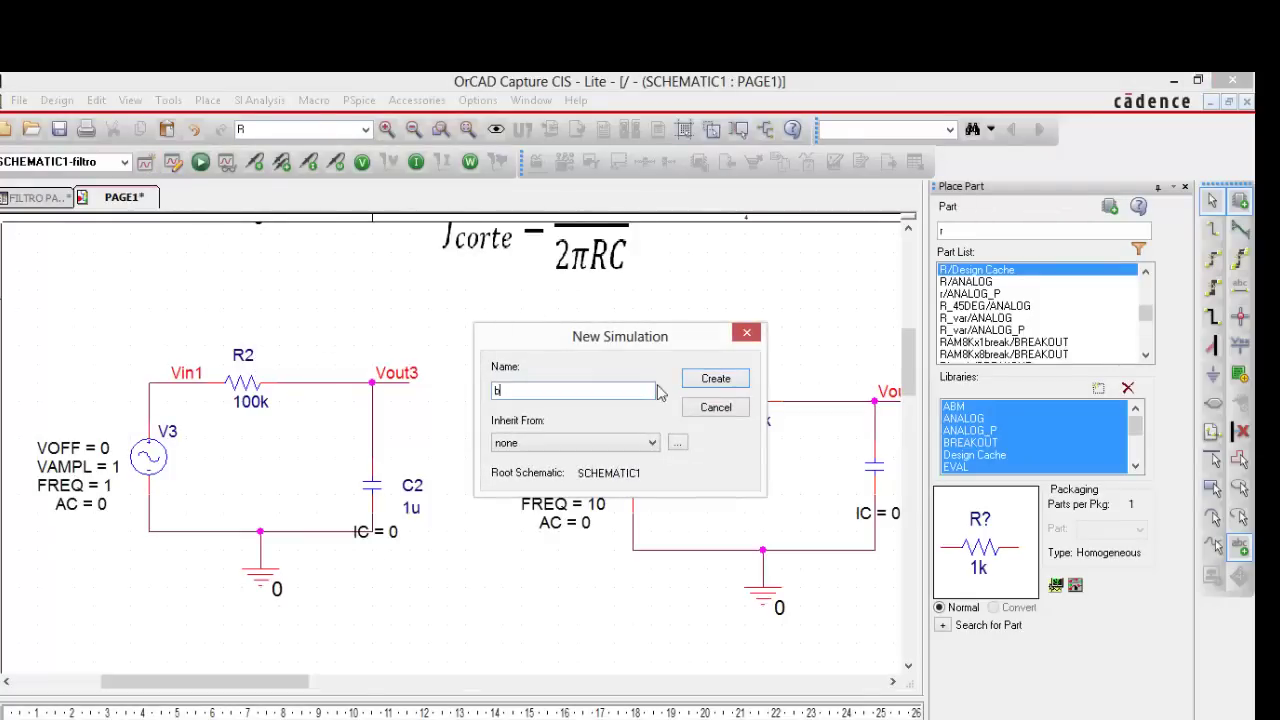
click(716, 379)
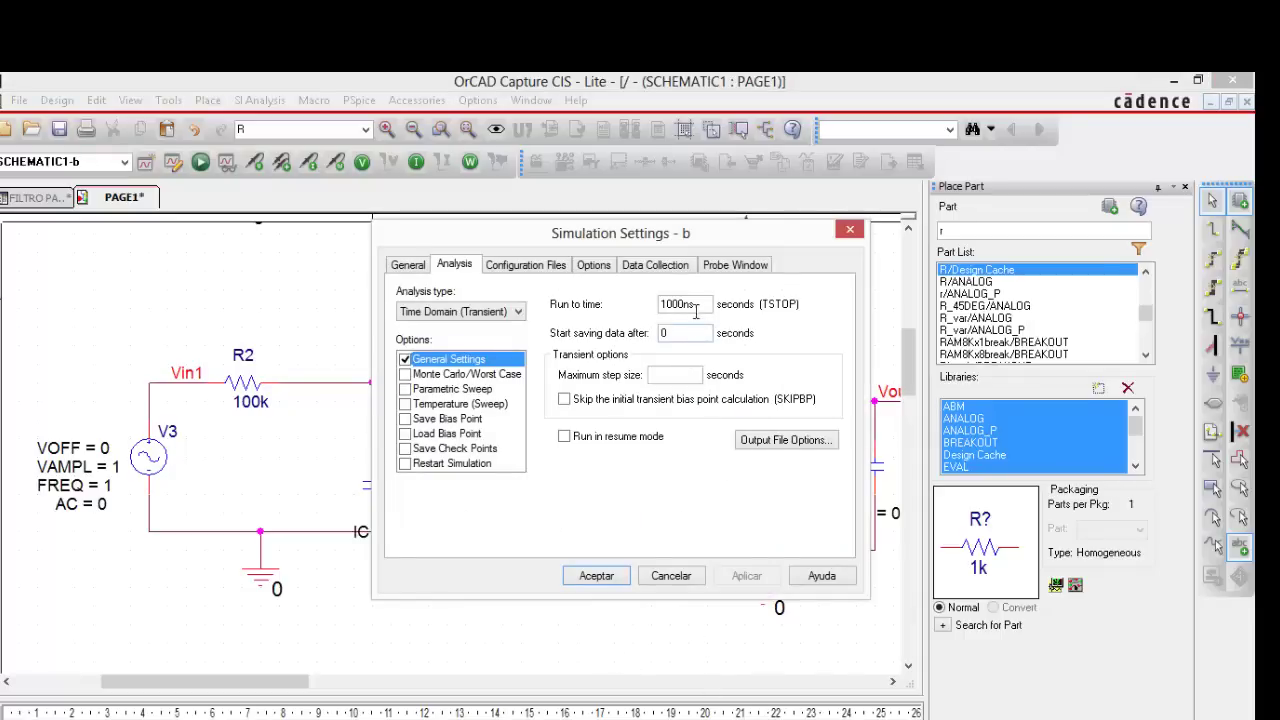
drag(688, 304, 643, 306)
text(5s)
click(681, 376)
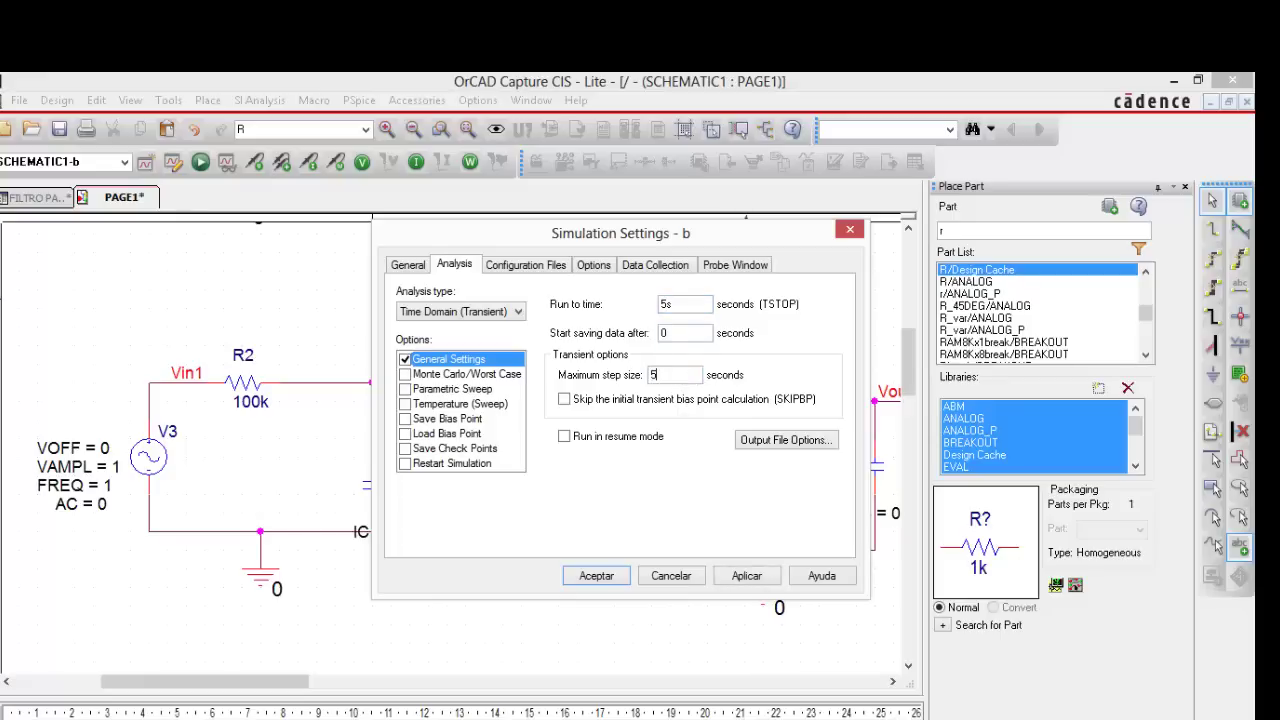
text(50u)
click(596, 575)
Run the transient simulation and place voltage markers on the Vout3 and Vout4 nodes to plot both outputs.
click(200, 162)
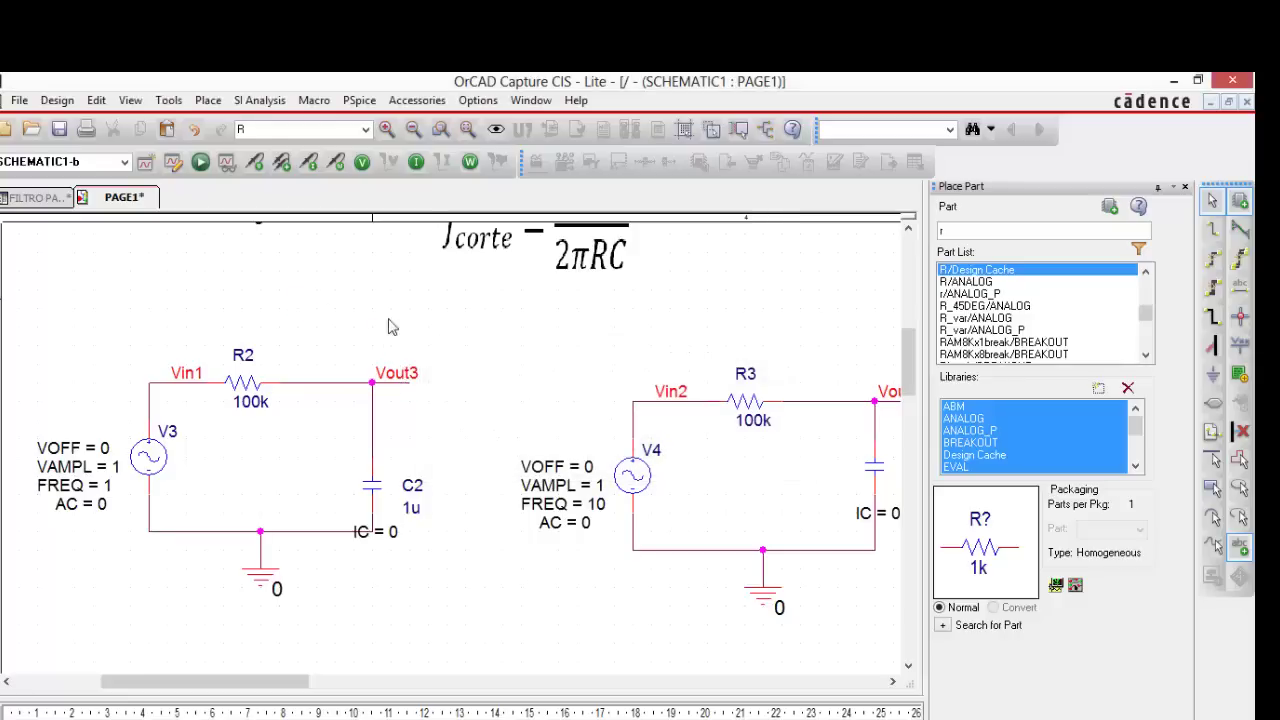
click(256, 163)
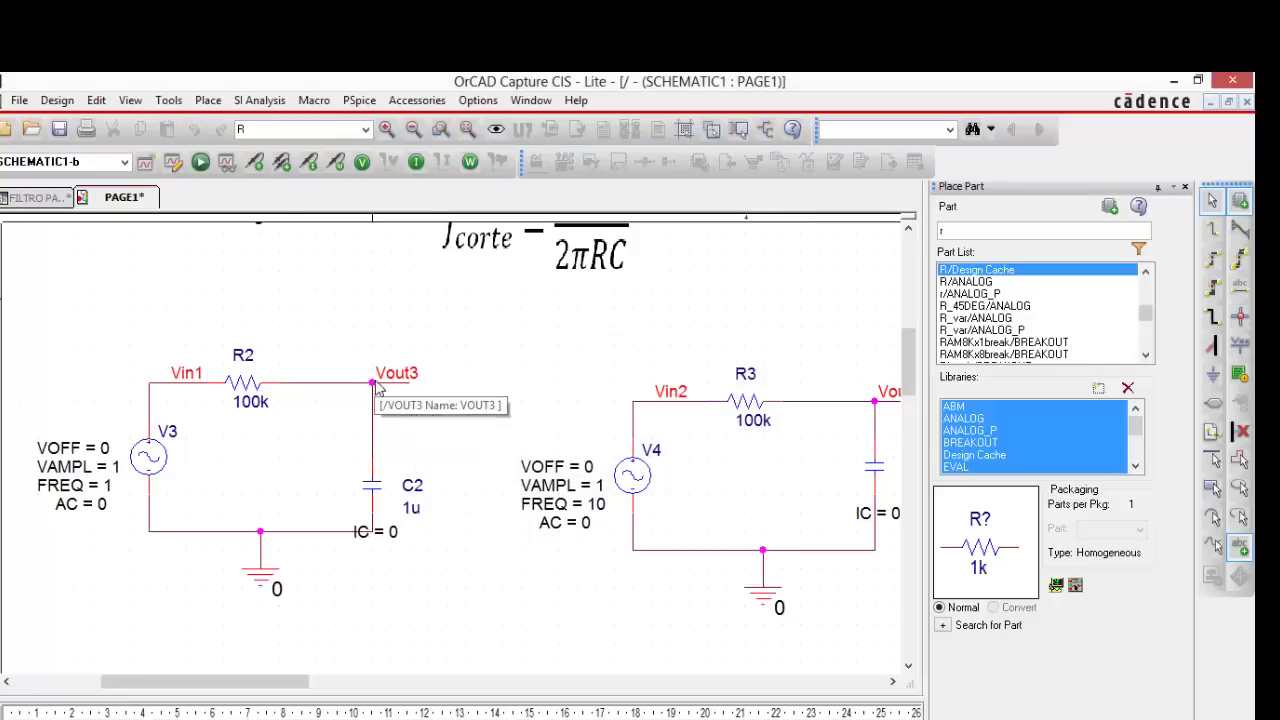
click(372, 383)
mouse_move(306, 681)
mouse_down()
mouse_move(416, 690)
mouse_move(374, 690)
mouse_up()
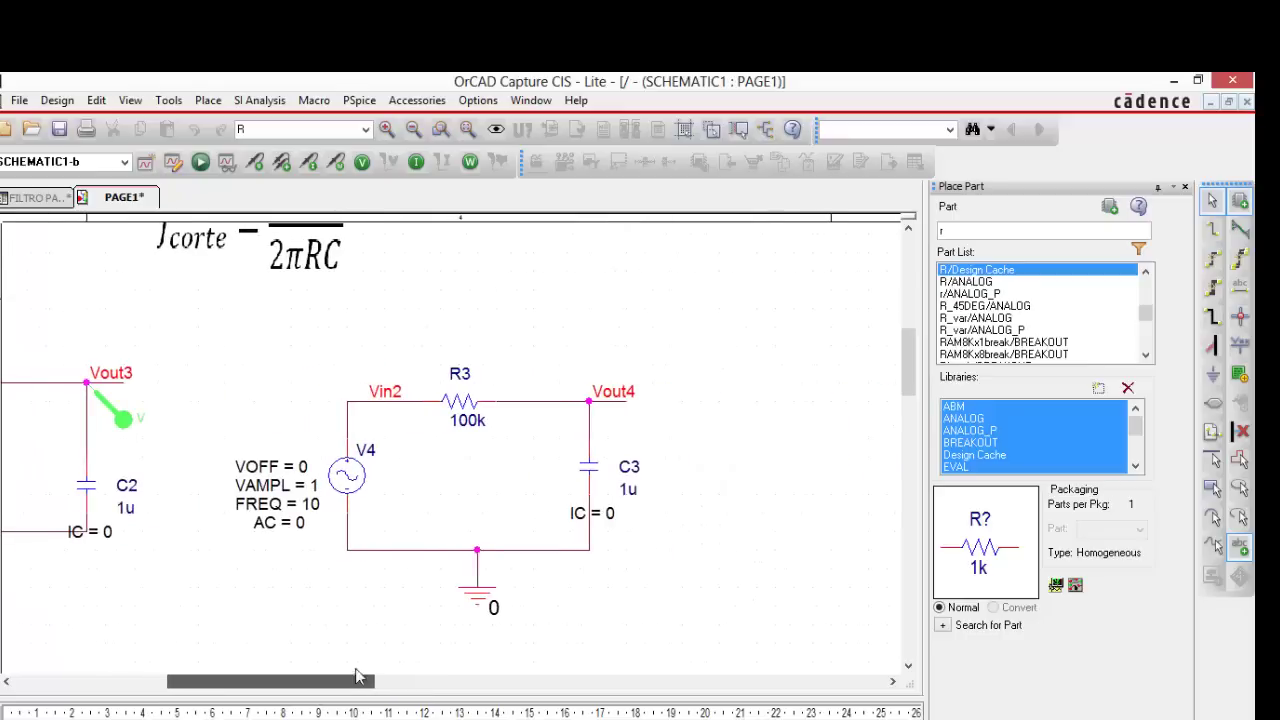
click(588, 404)
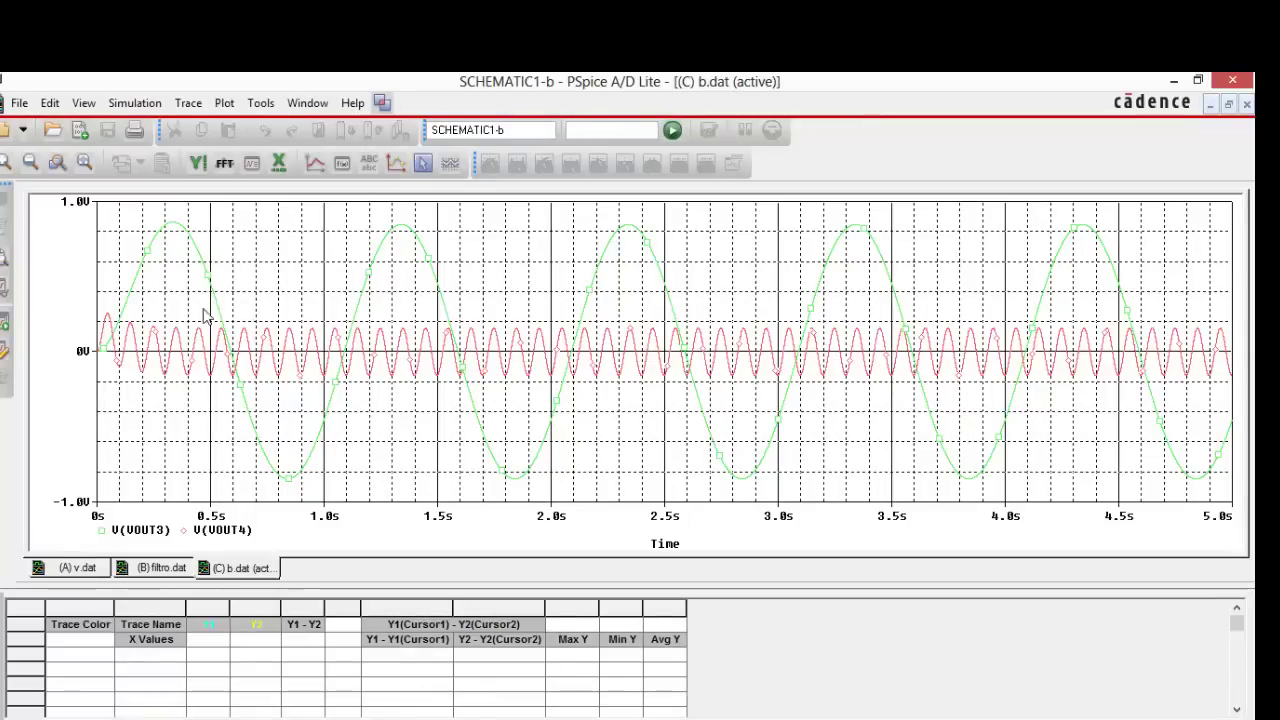
Set a thicker line width for the green V(VOUT3) trace in its trace properties.
right_click(191, 248)
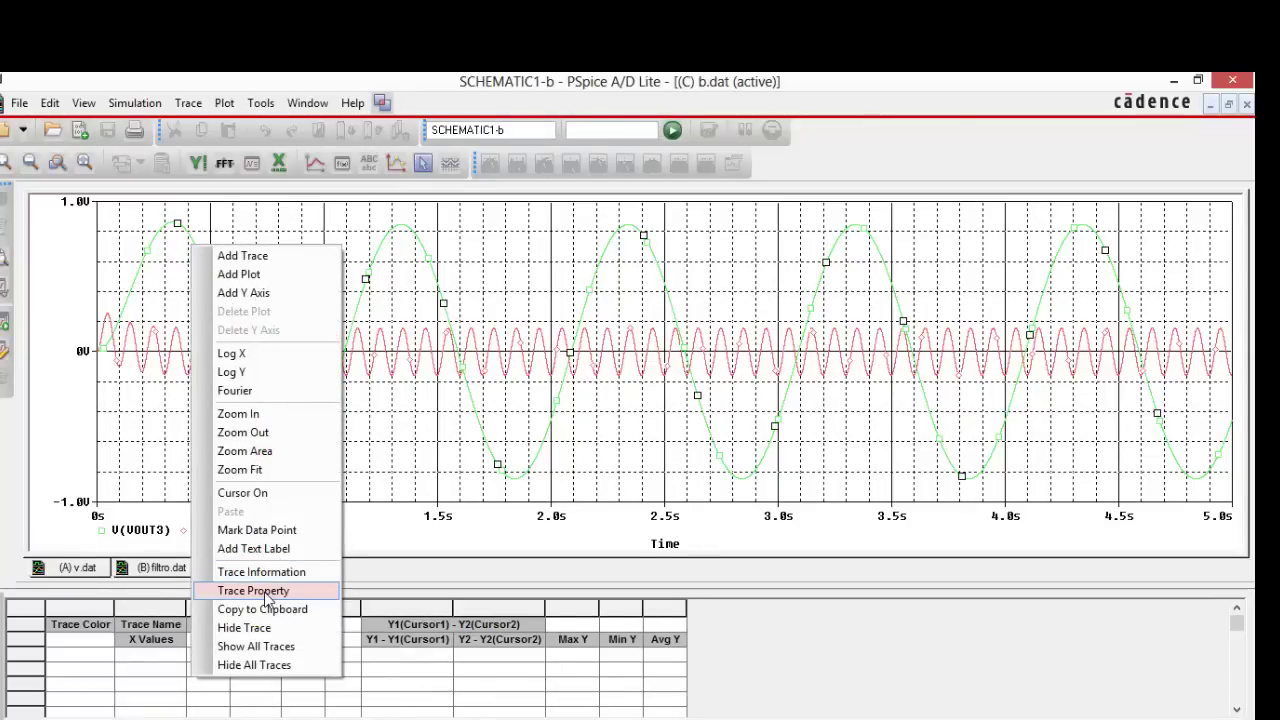
click(253, 591)
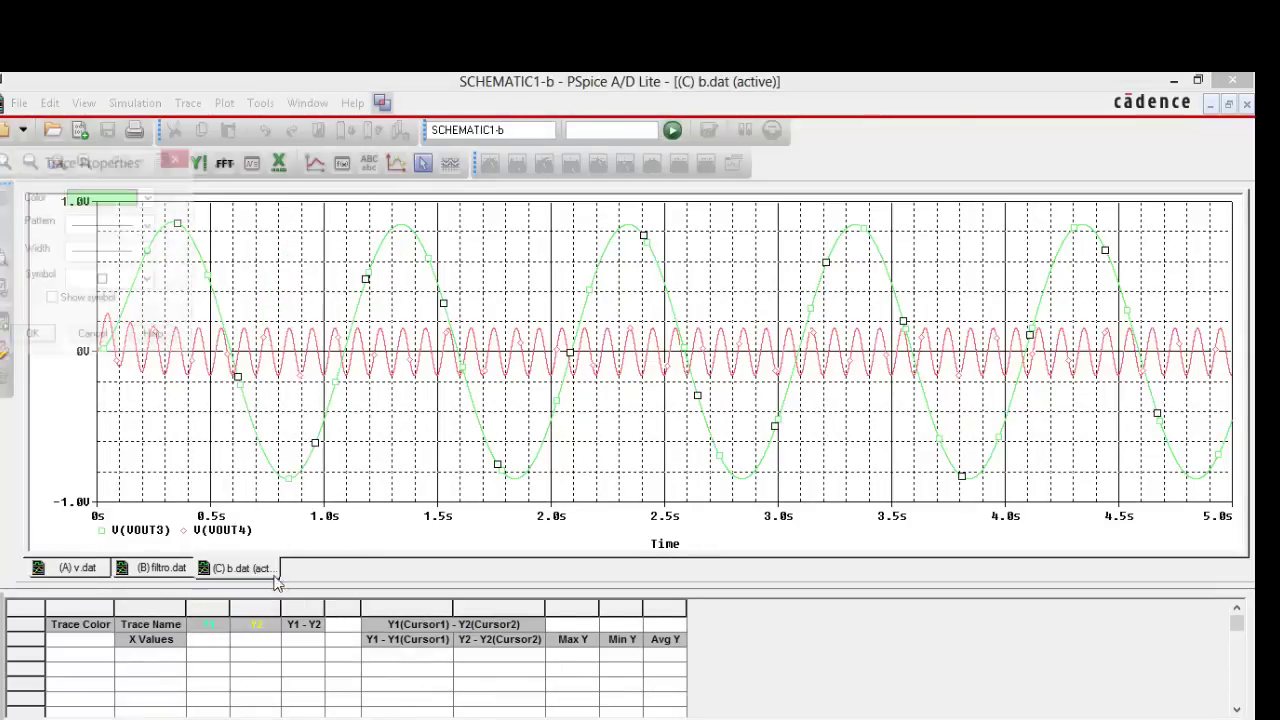
click(149, 253)
click(128, 318)
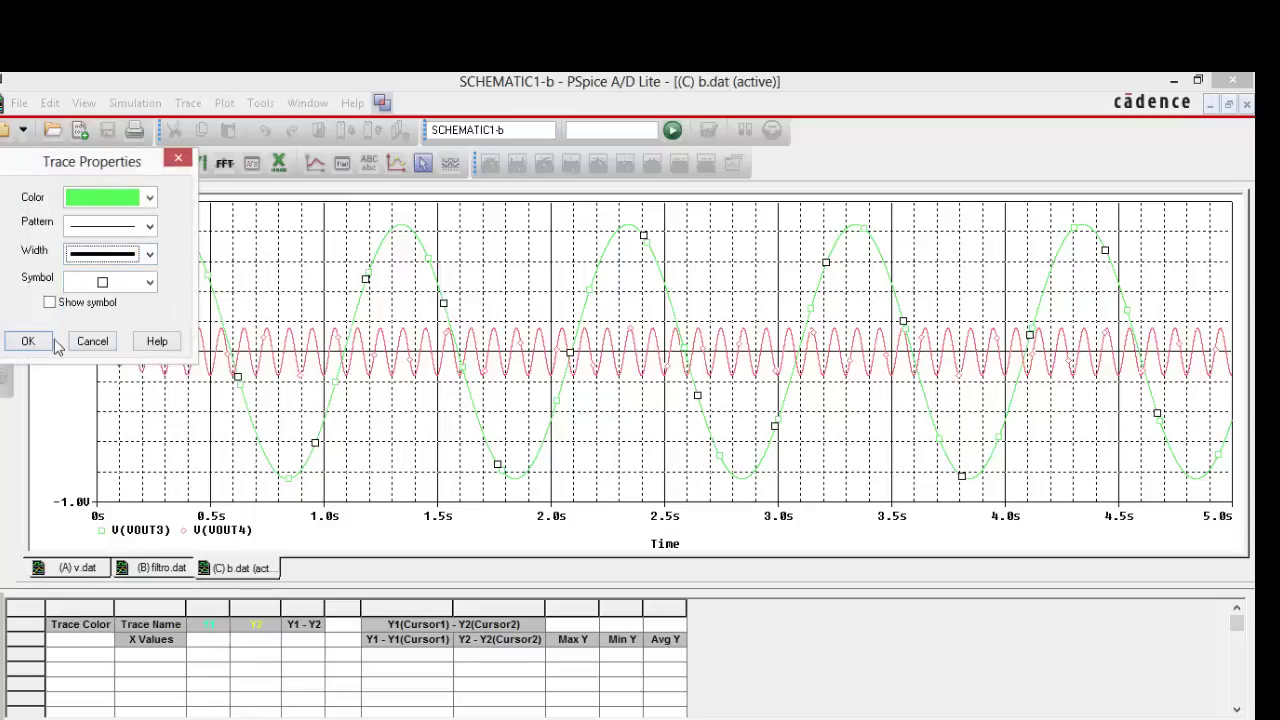
click(40, 342)
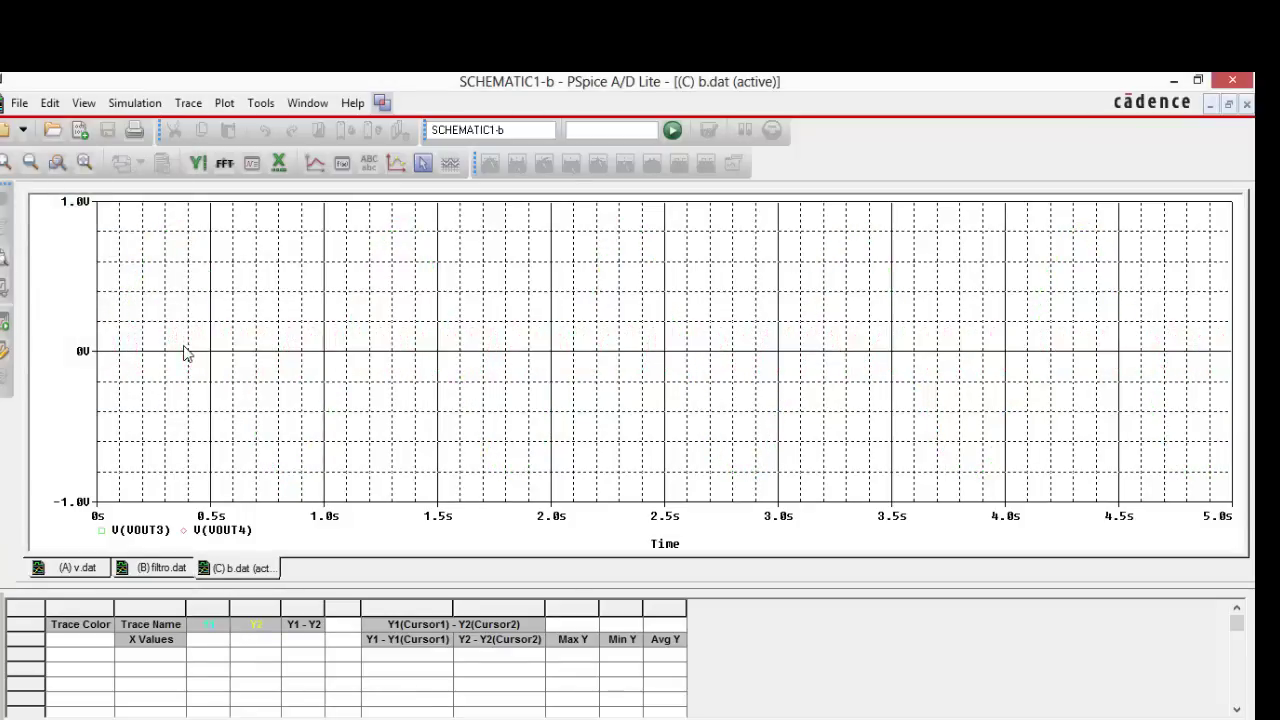
Set a thicker line width for the red V(VOUT4) trace and clear its selection.
right_click(184, 352)
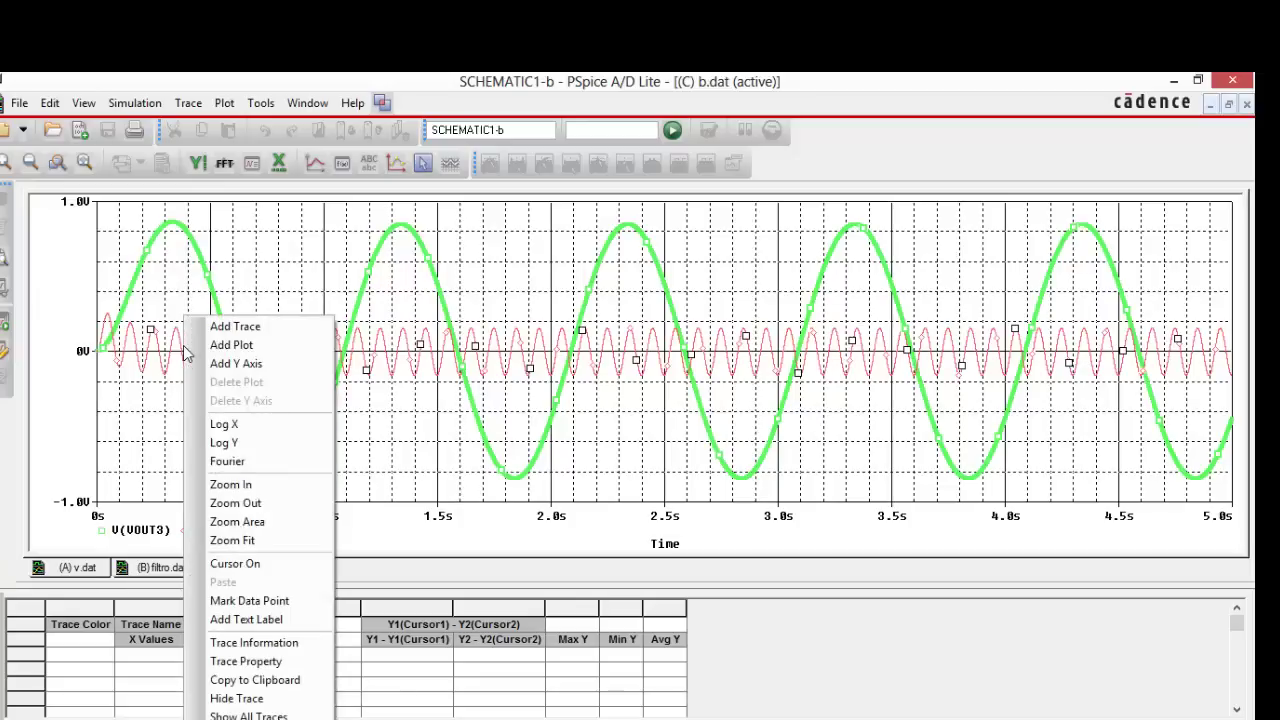
click(262, 661)
click(149, 254)
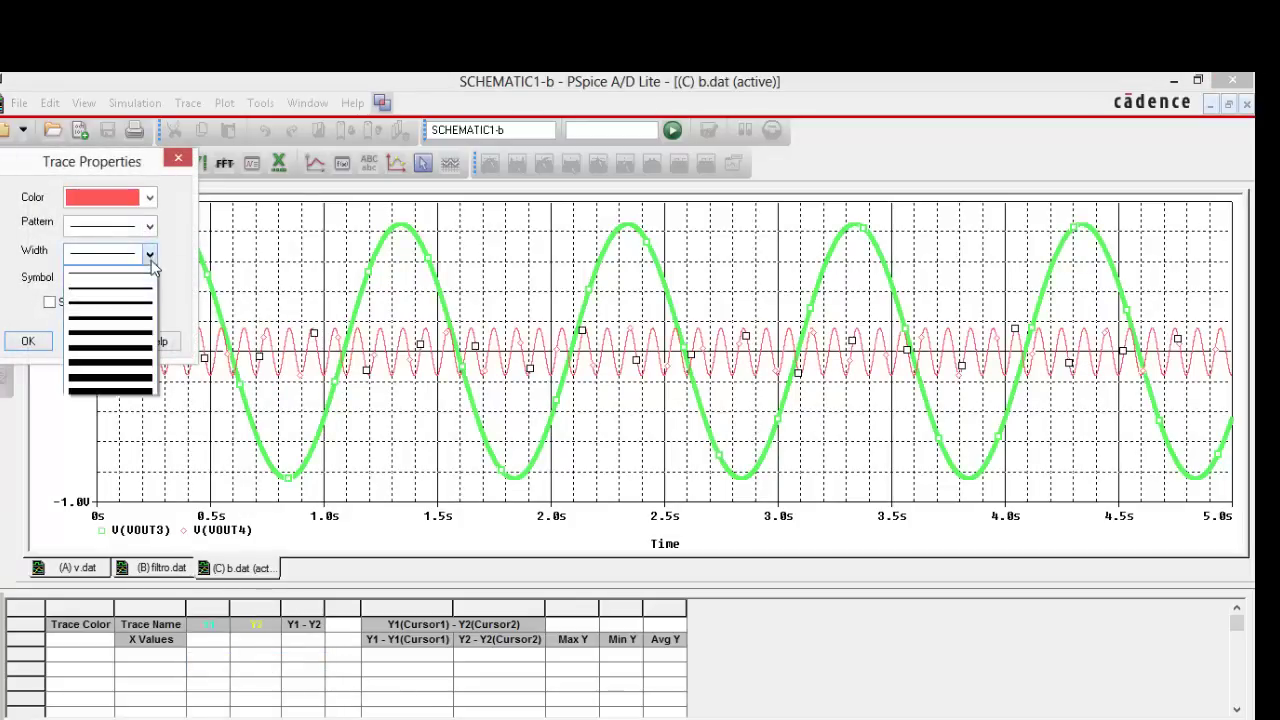
click(148, 310)
click(28, 341)
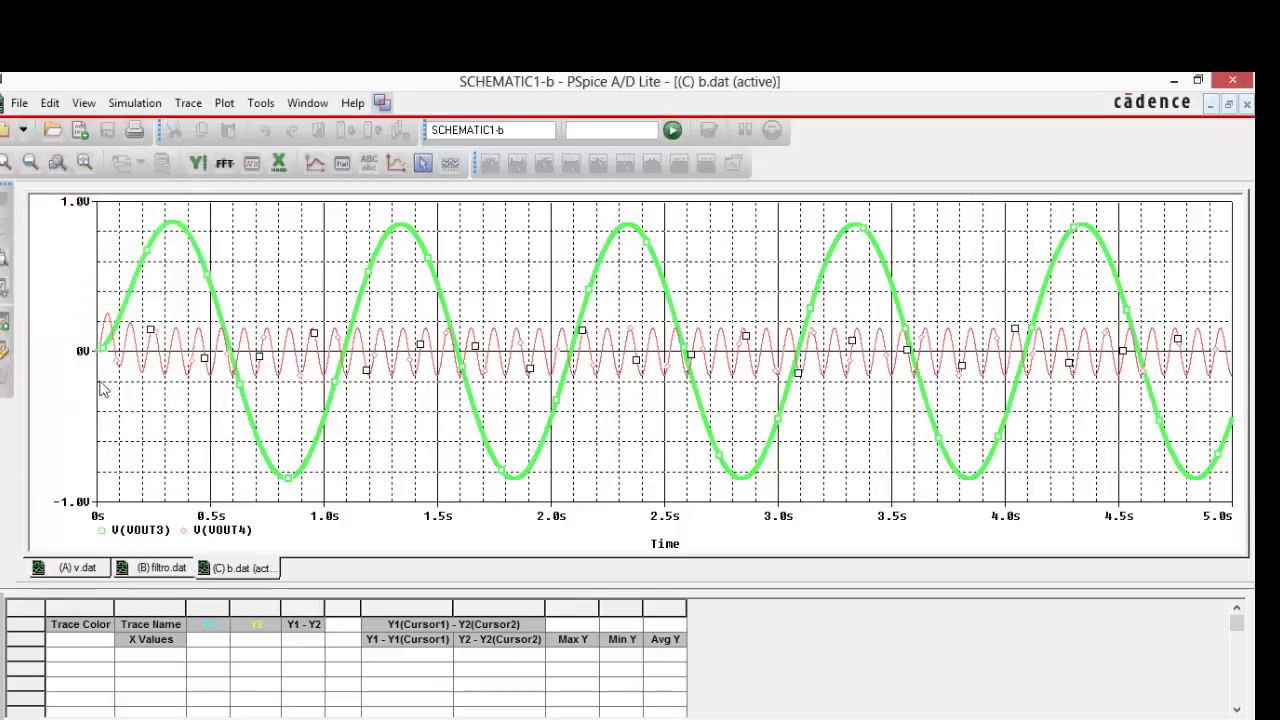
click(219, 350)
key(Delete)
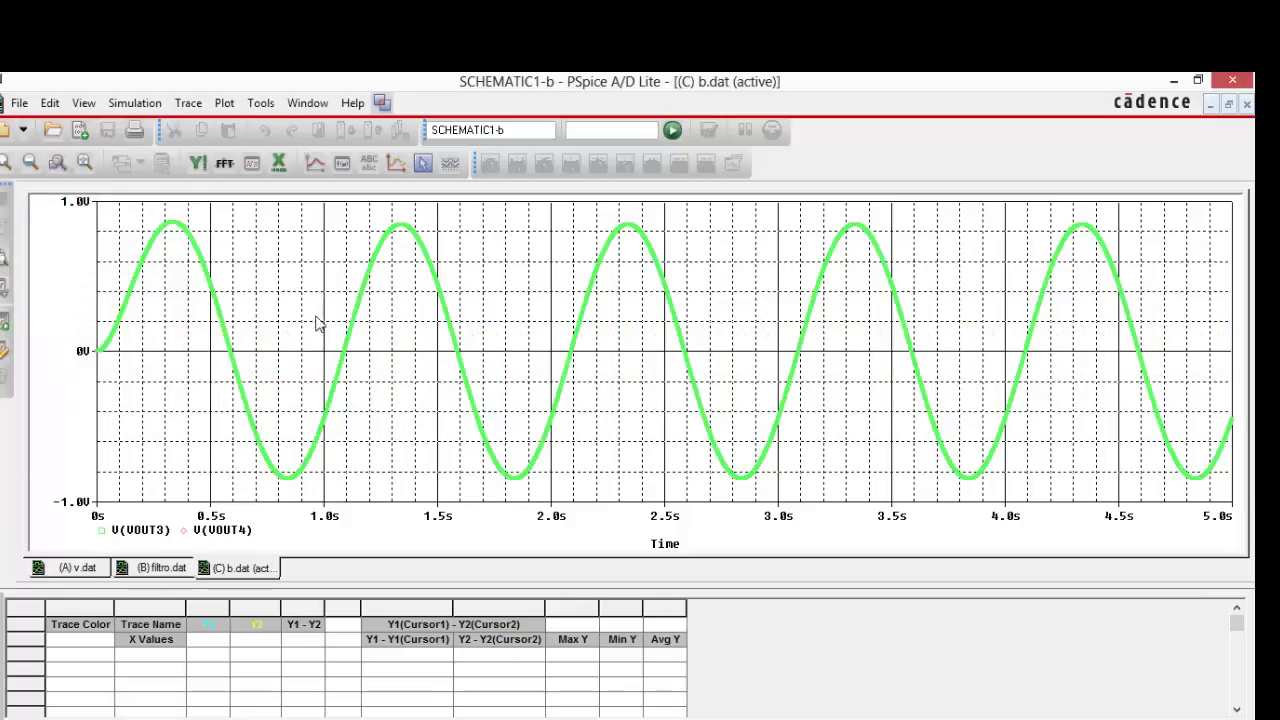
key(ctrl+z)
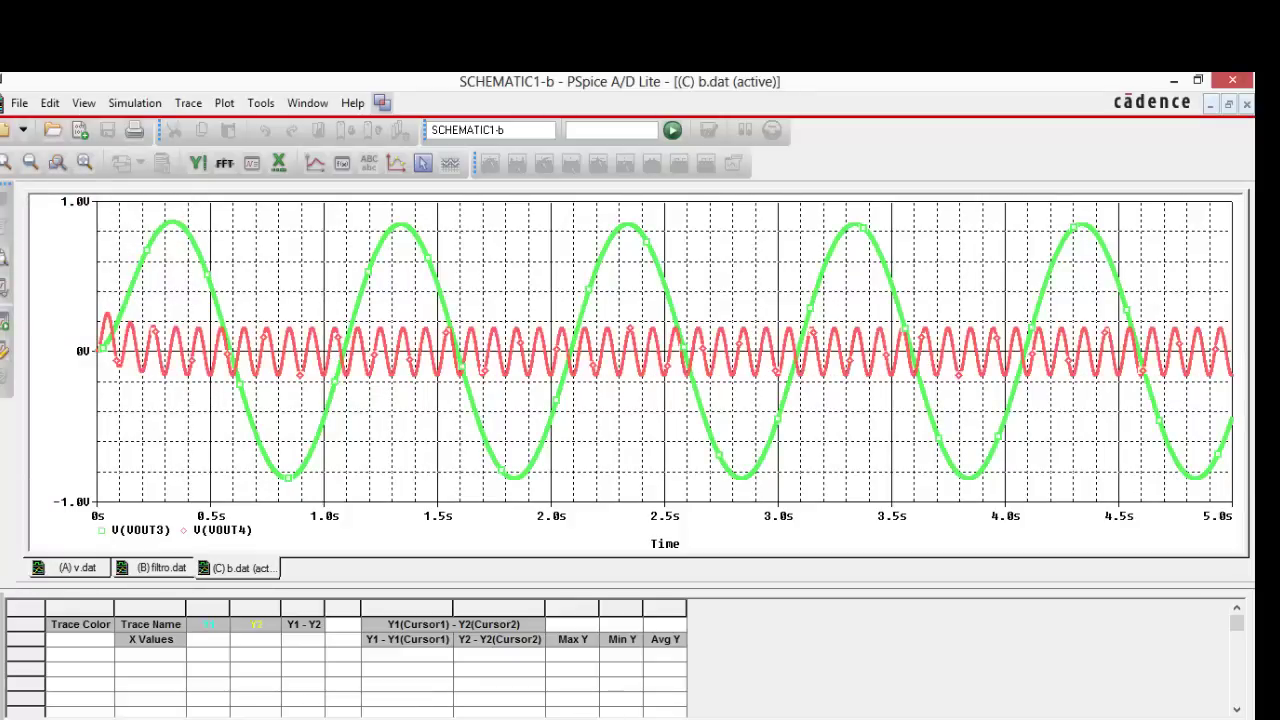
Check the two filter circuits in OrCAD Capture, return to PSpice, and add a second plot to the transient results window.
click(628, 678)
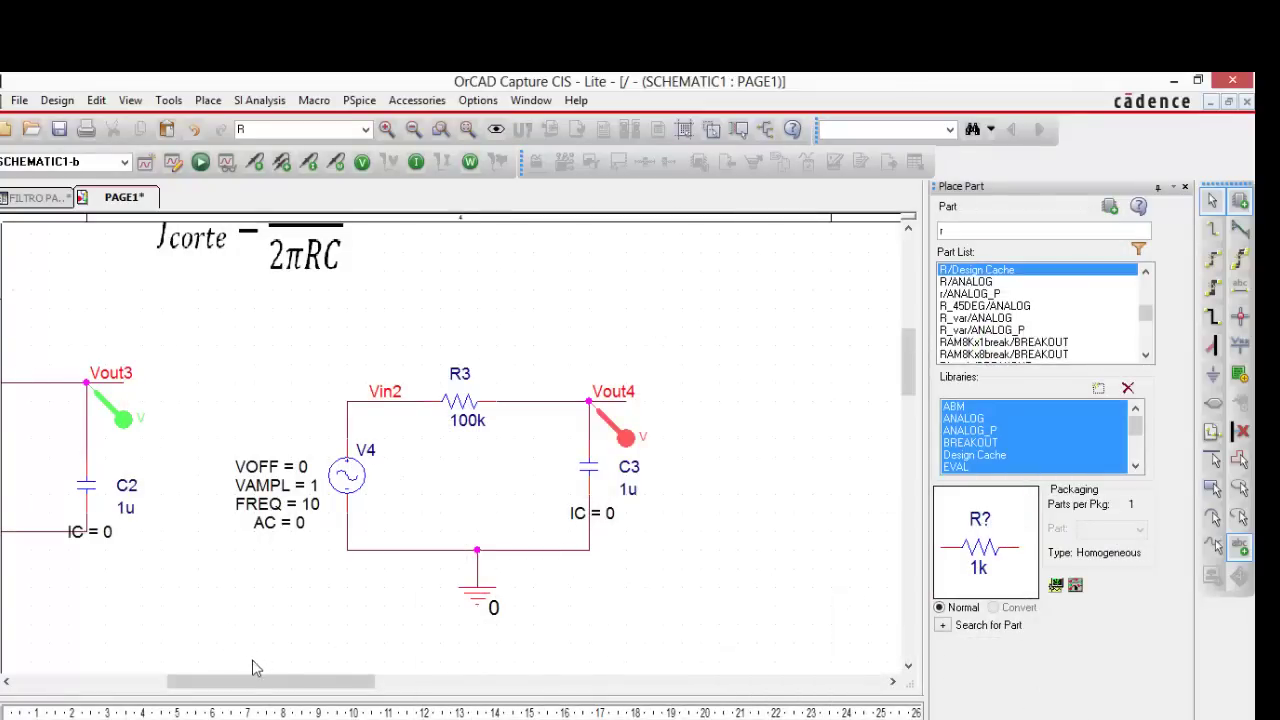
drag(253, 681, 213, 681)
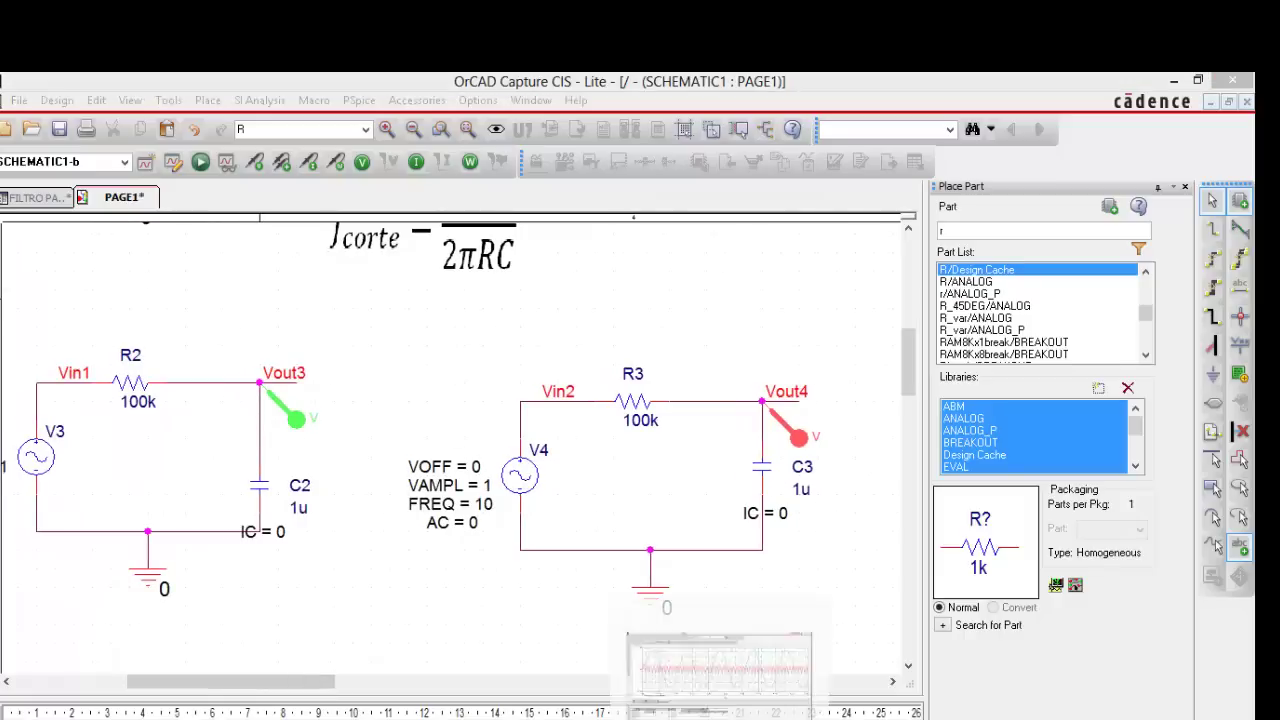
click(720, 717)
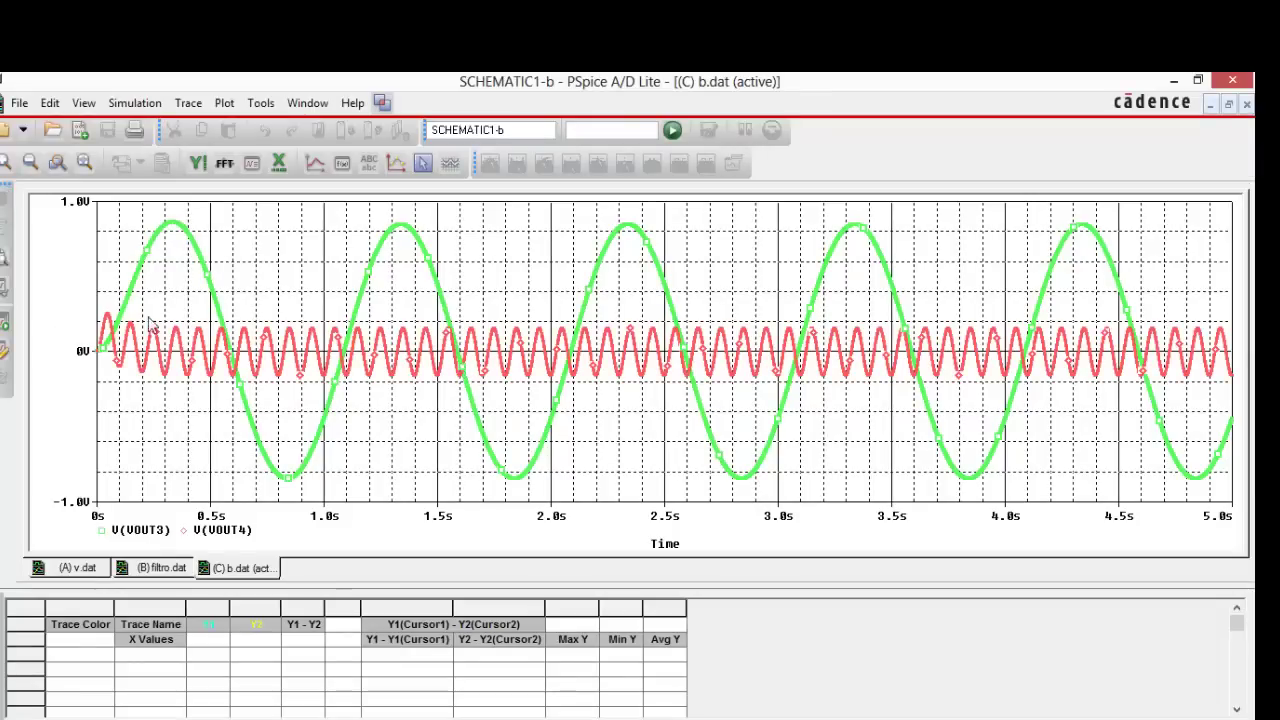
click(223, 103)
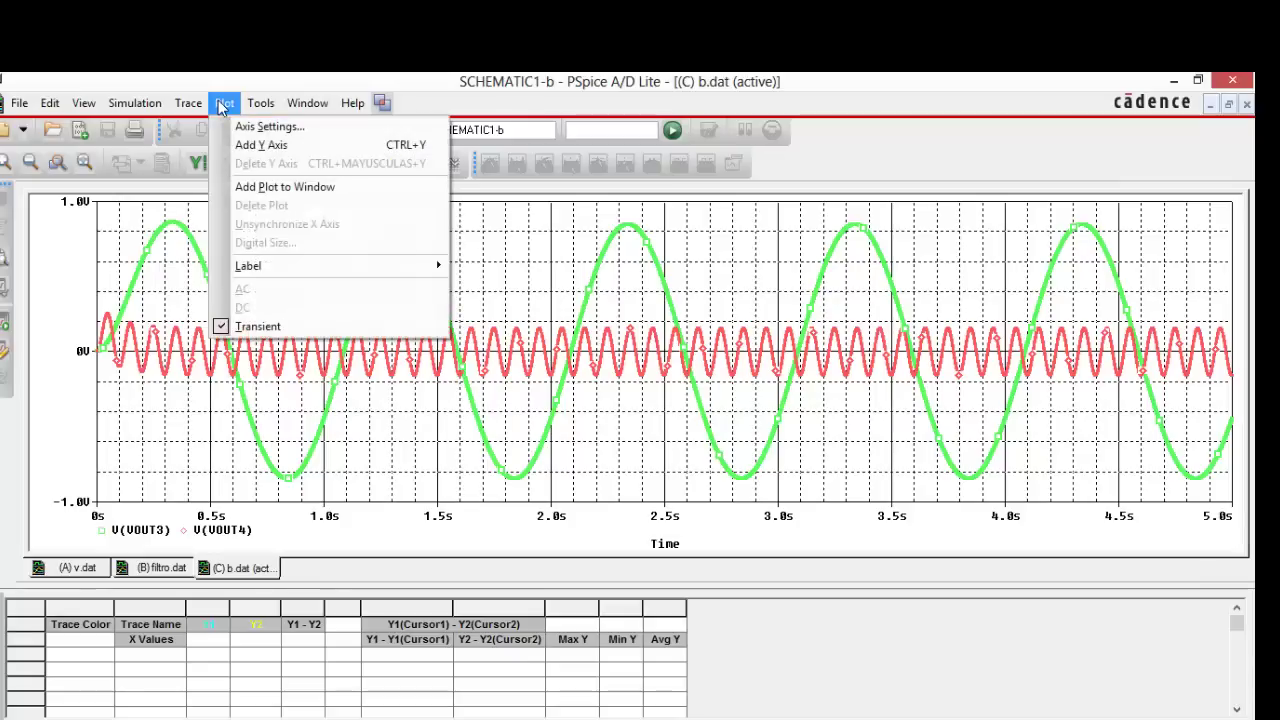
click(290, 188)
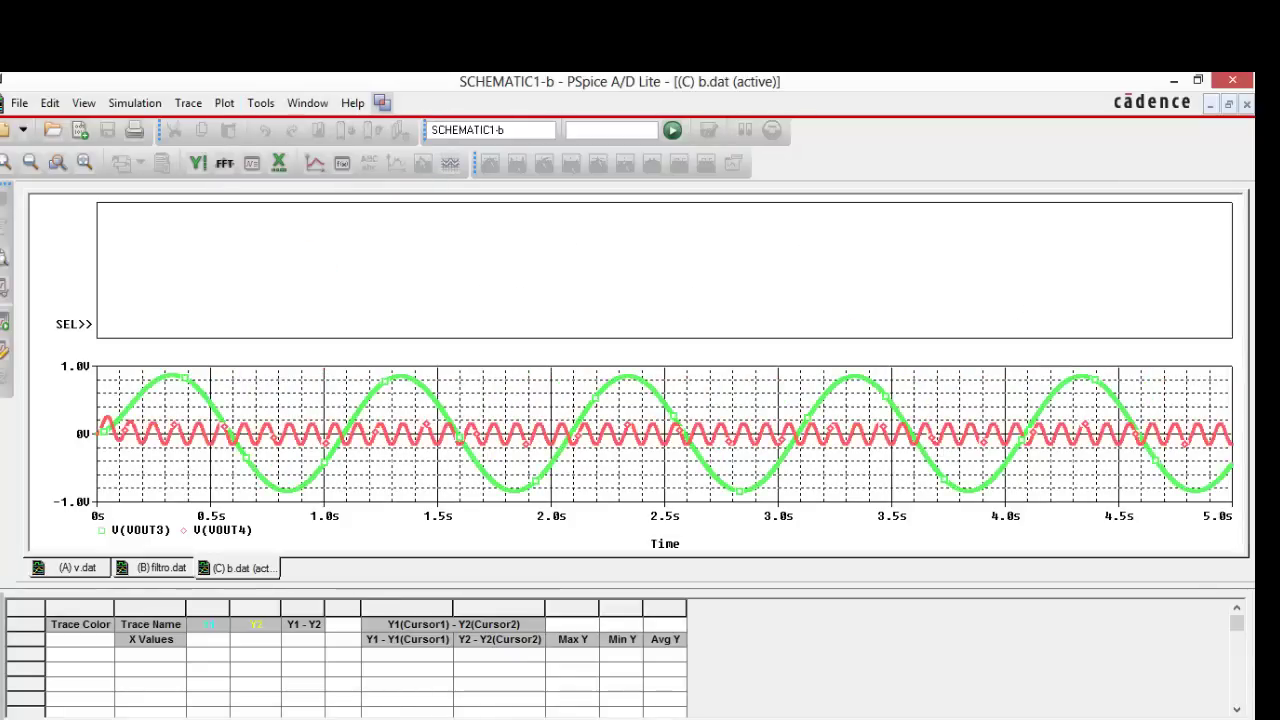
In OrCAD Capture, place voltage markers on the Vin1 and Vout3 nodes of the 1 Hz circuit and view their traces.
key(alt+Tab)
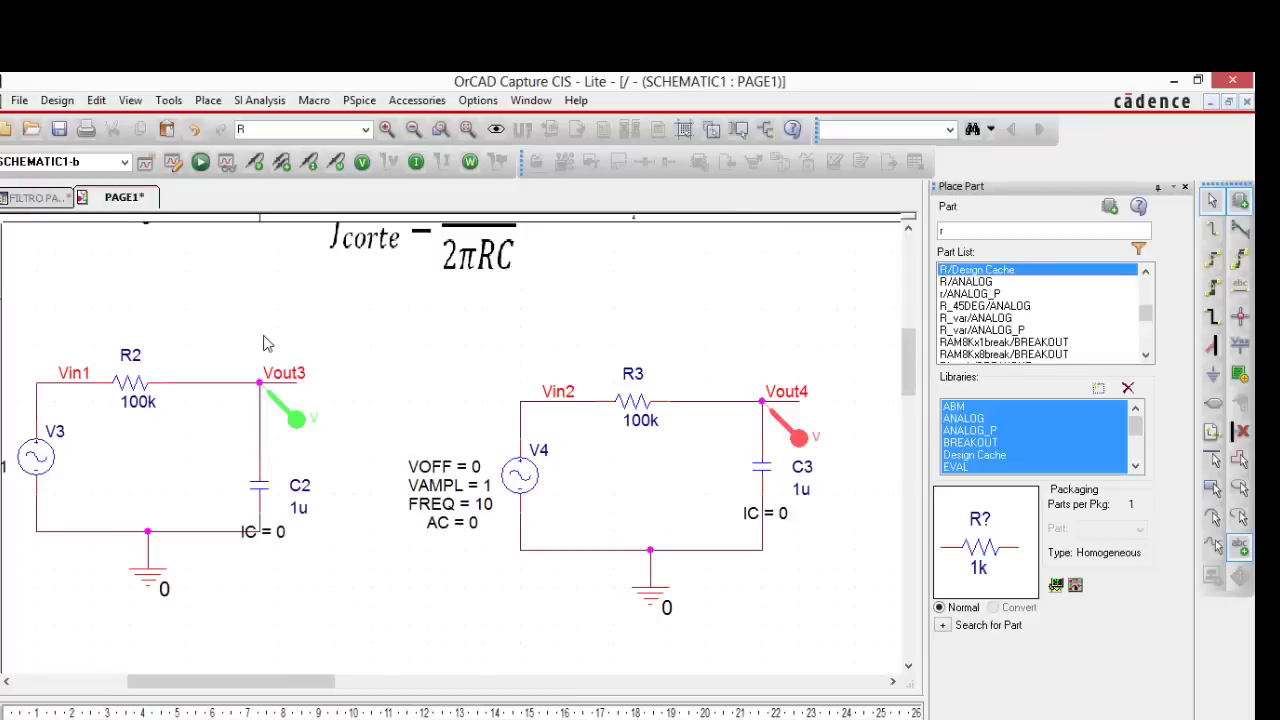
drag(328, 686, 301, 686)
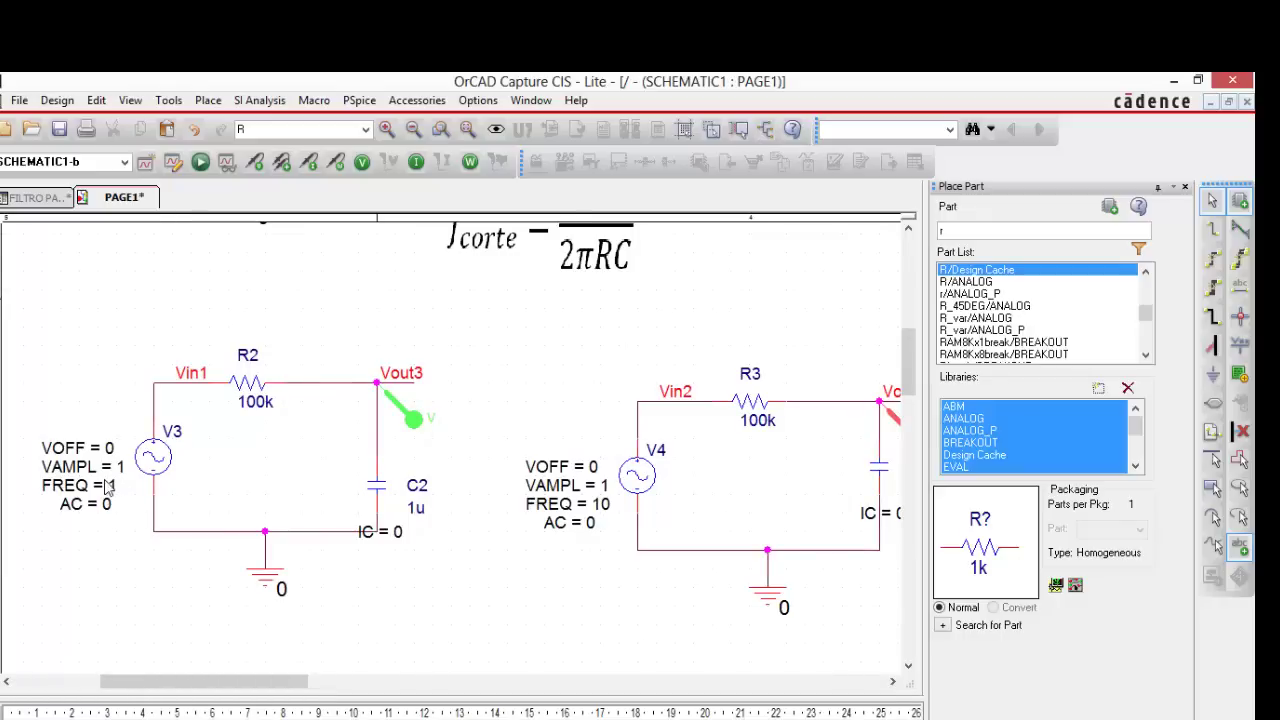
click(257, 167)
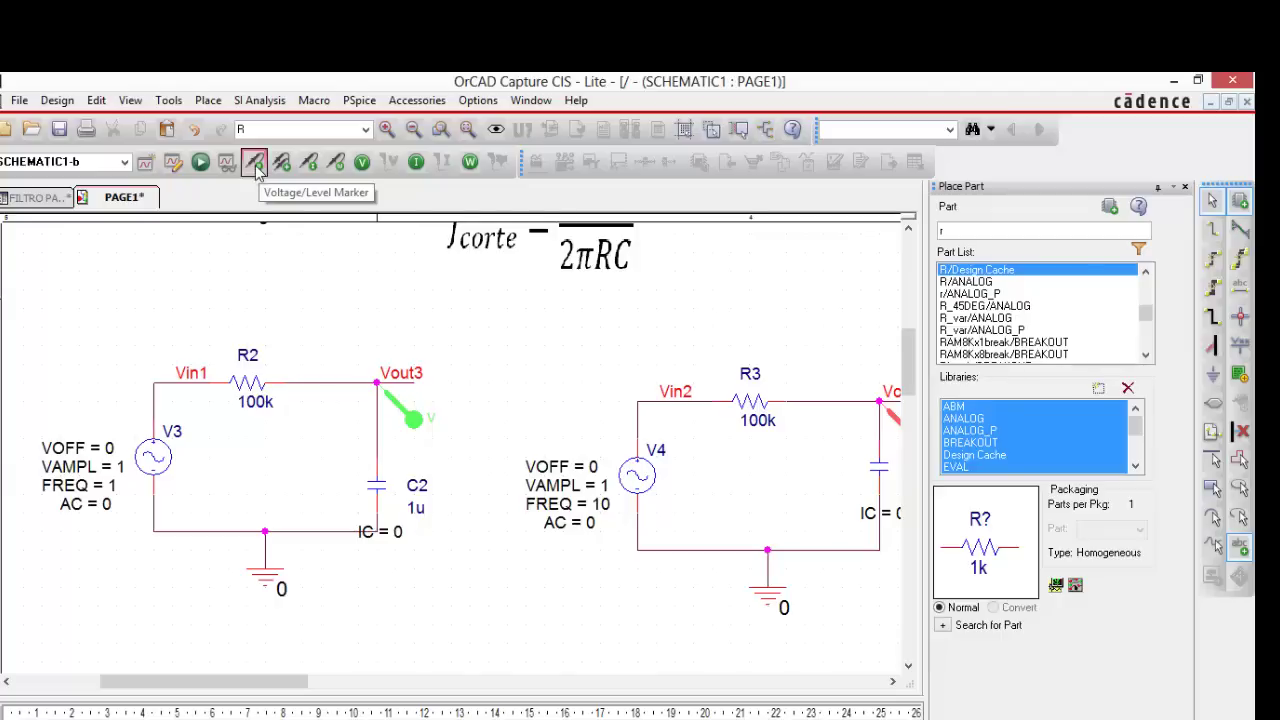
click(185, 405)
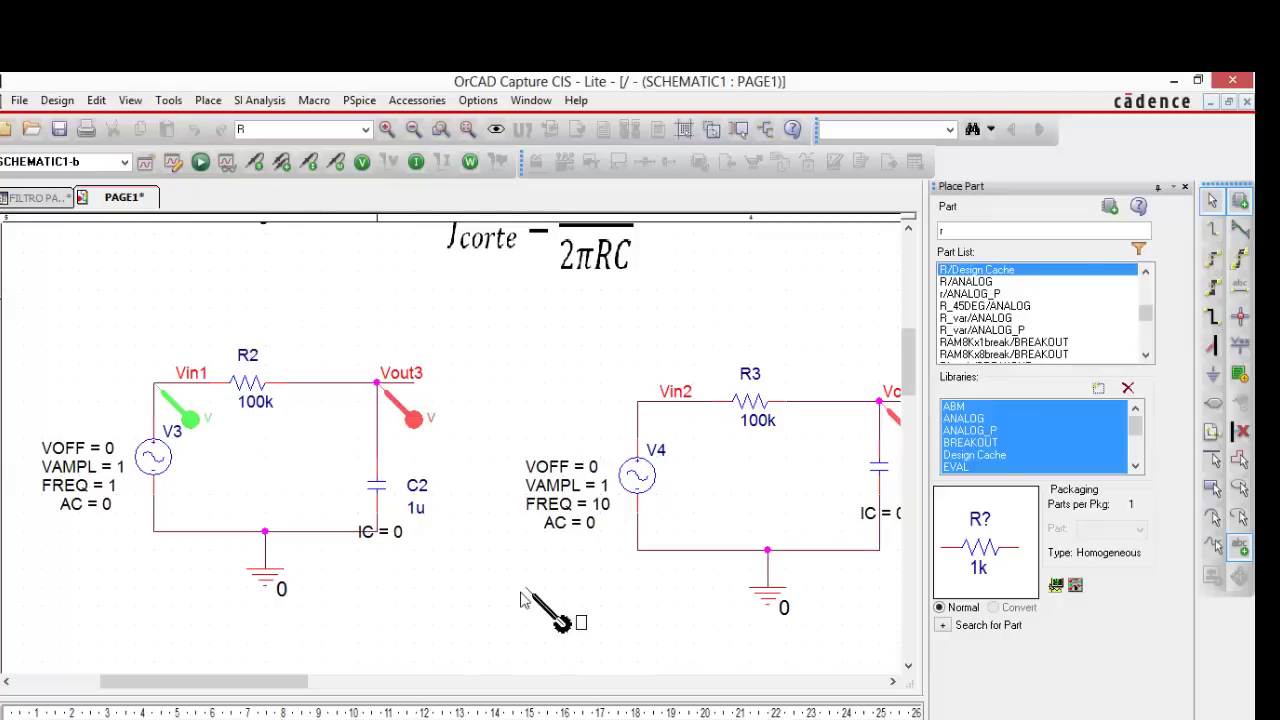
click(650, 718)
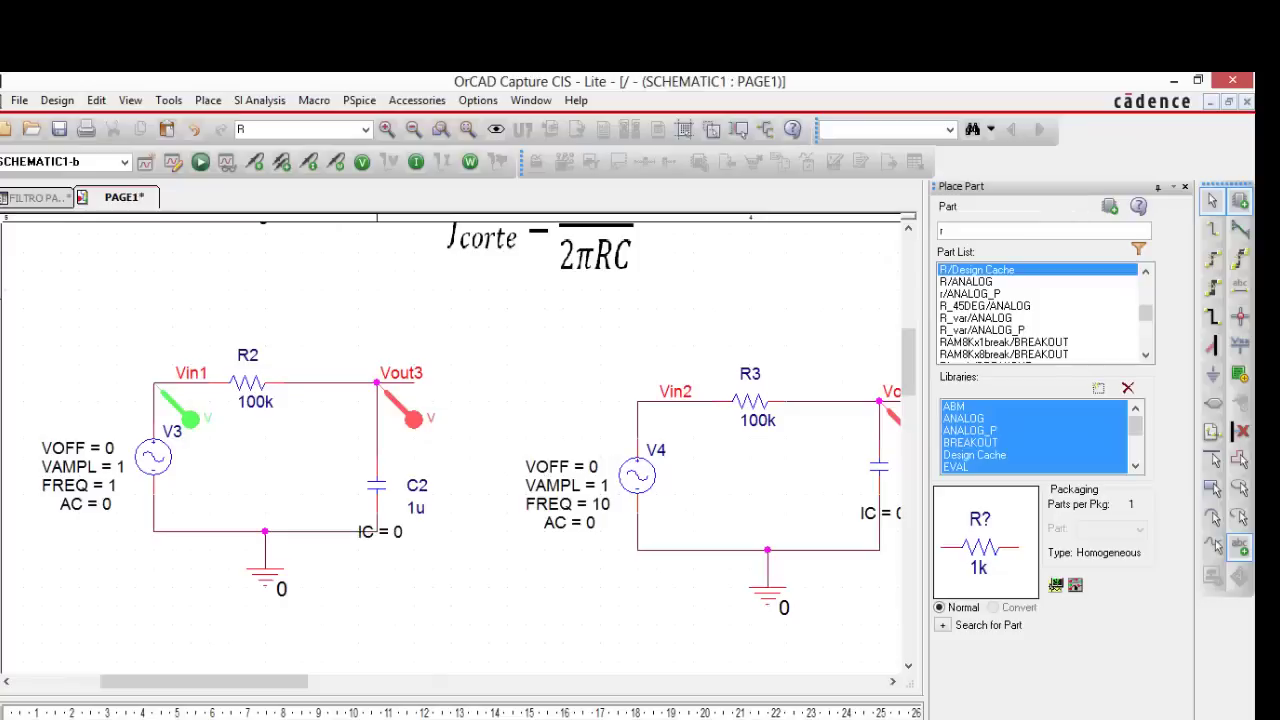
Place voltage markers on the Vin2 and Vout4 nodes of the 10 Hz circuit and switch to PSpice to view them.
drag(310, 690, 368, 690)
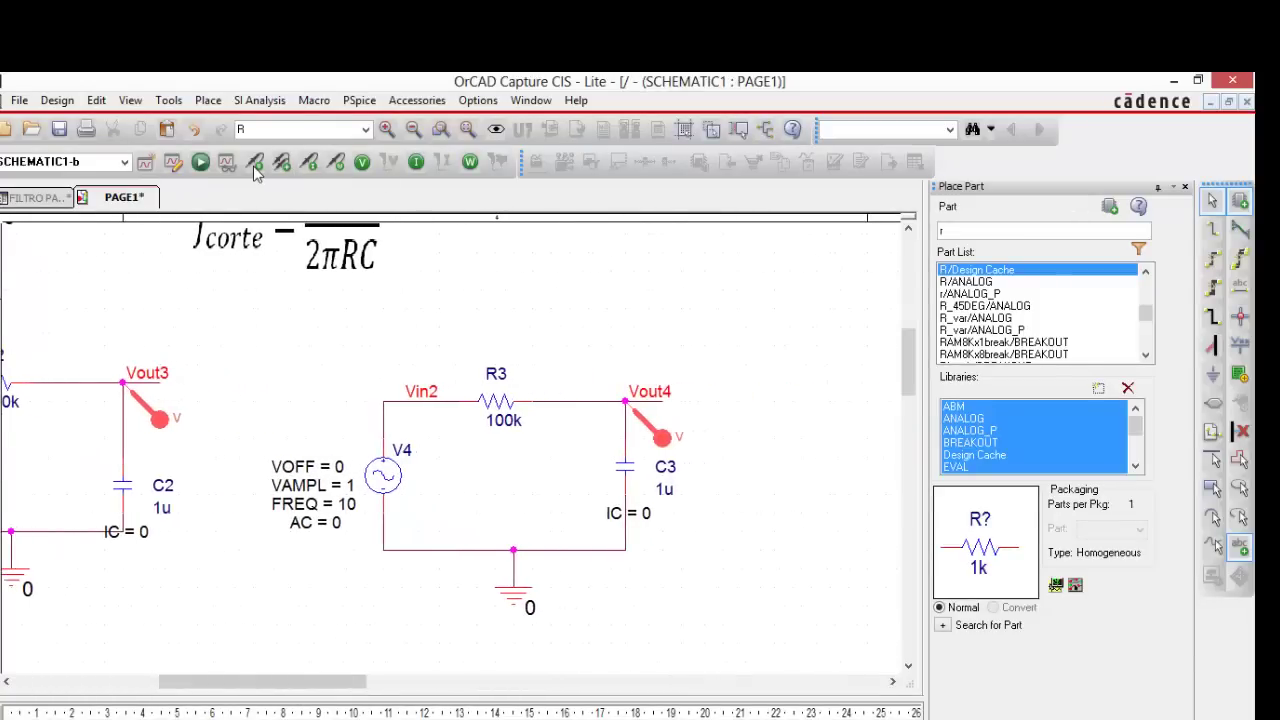
click(256, 164)
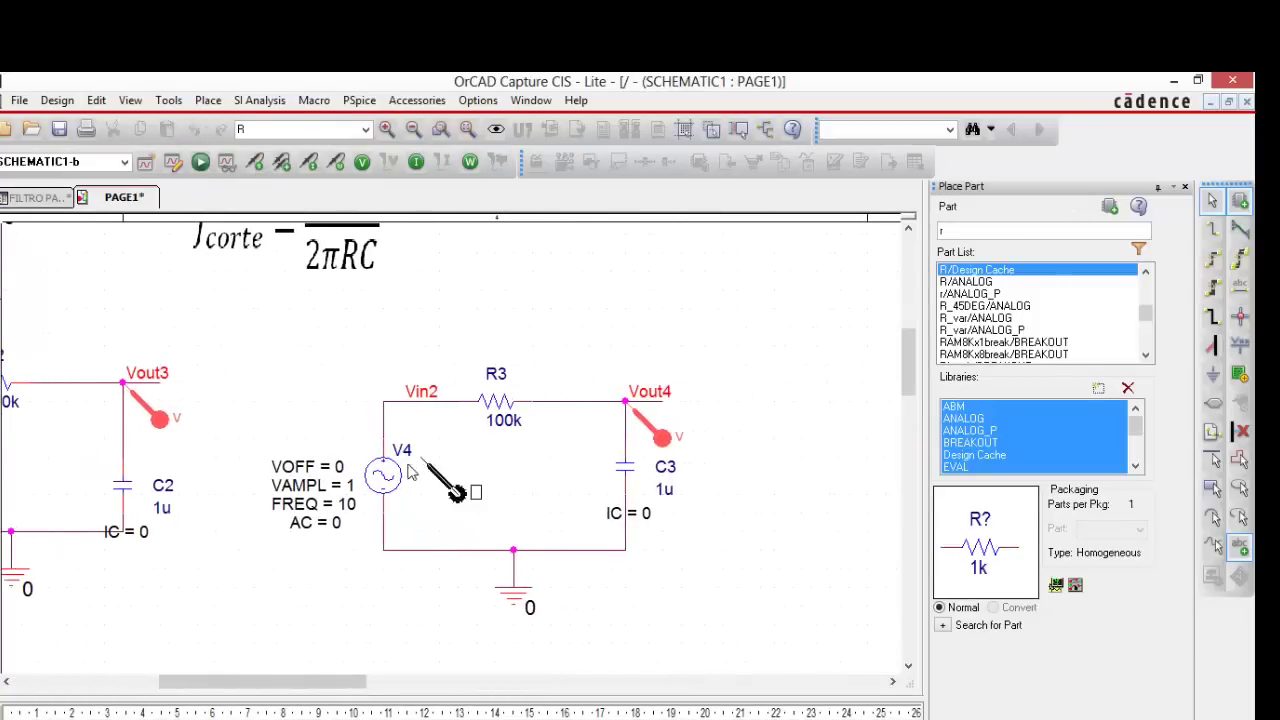
click(412, 420)
click(652, 420)
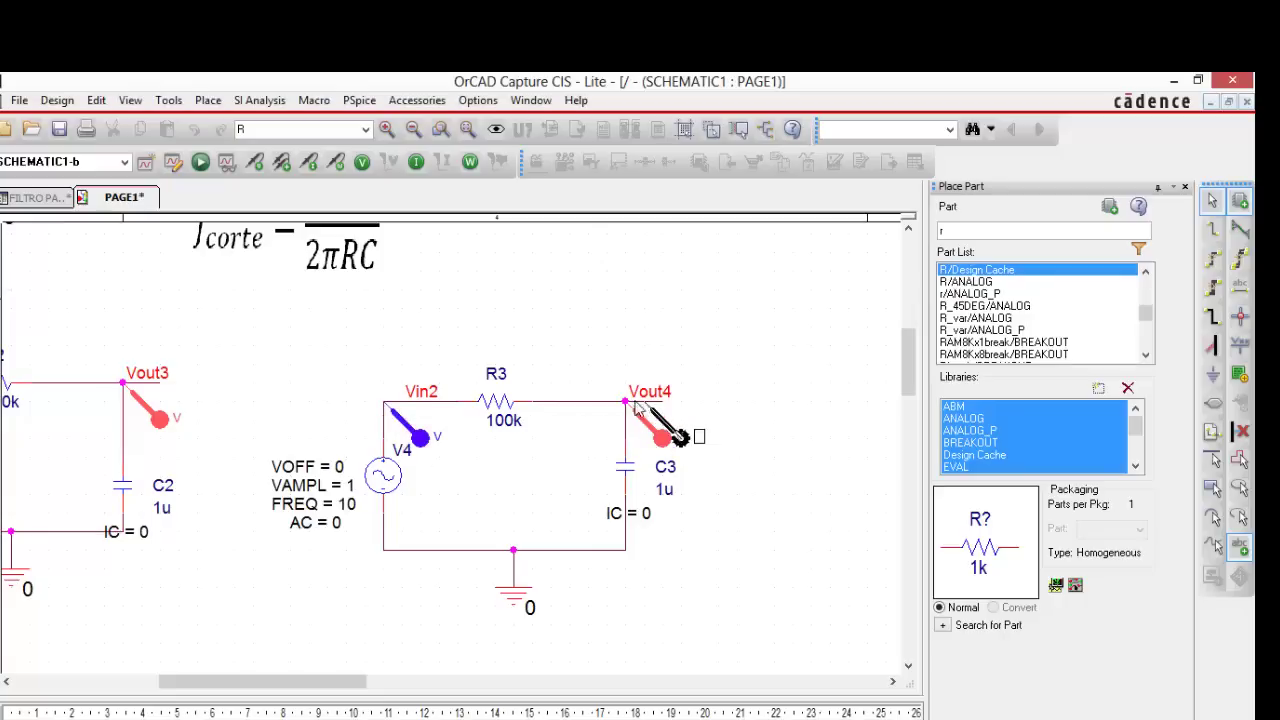
key(alt+Tab)
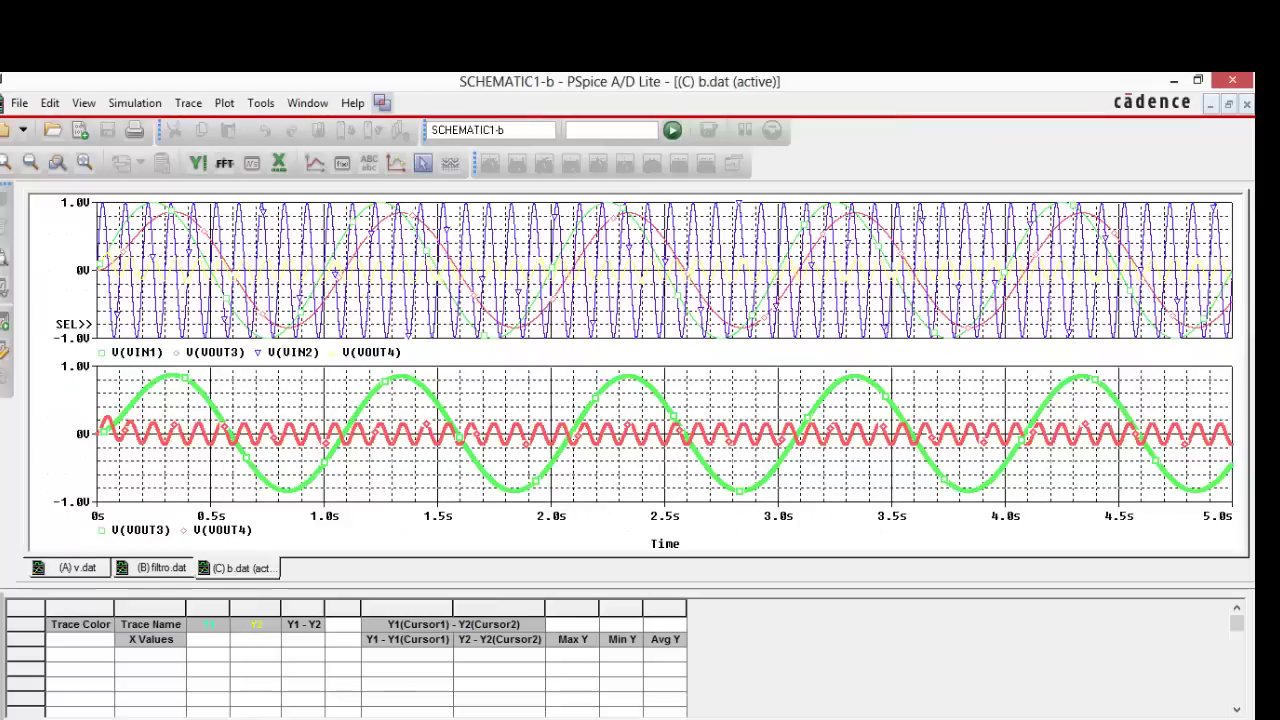
Delete the V(VIN1), V(VOUT3), V(VIN2) and V(VOUT4) traces from the upper plot.
click(146, 353)
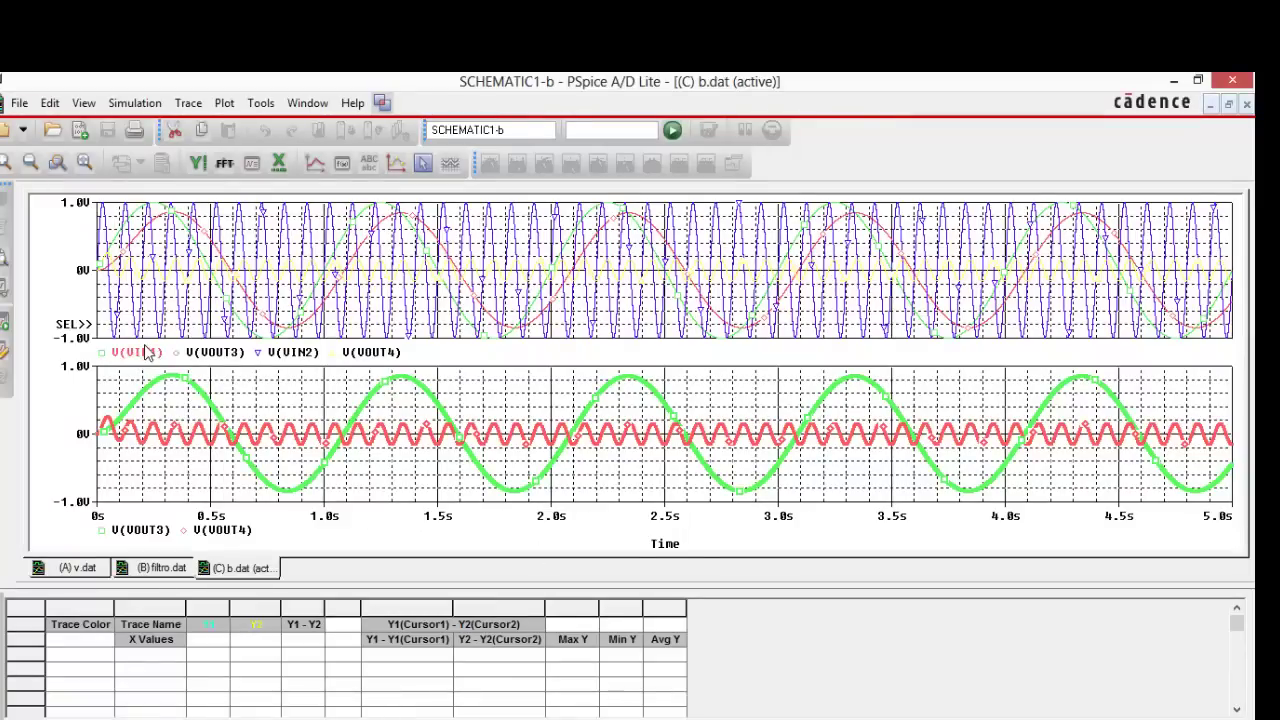
key(Delete)
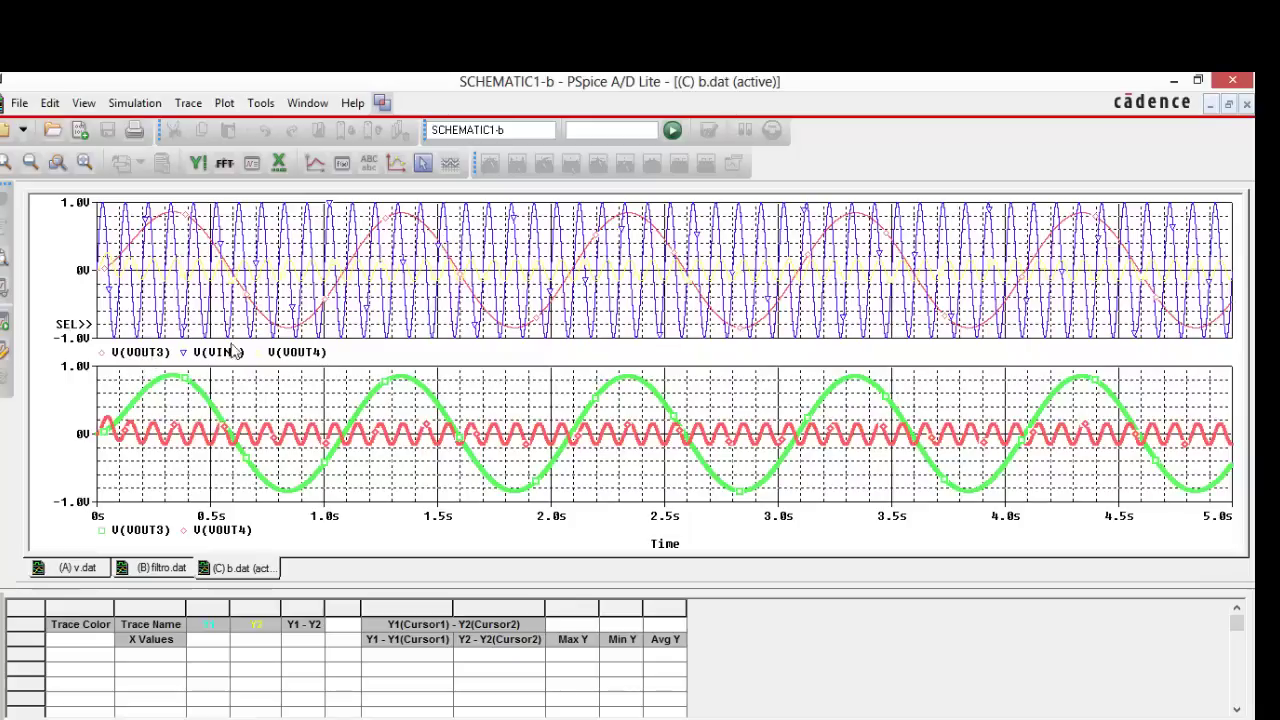
click(160, 357)
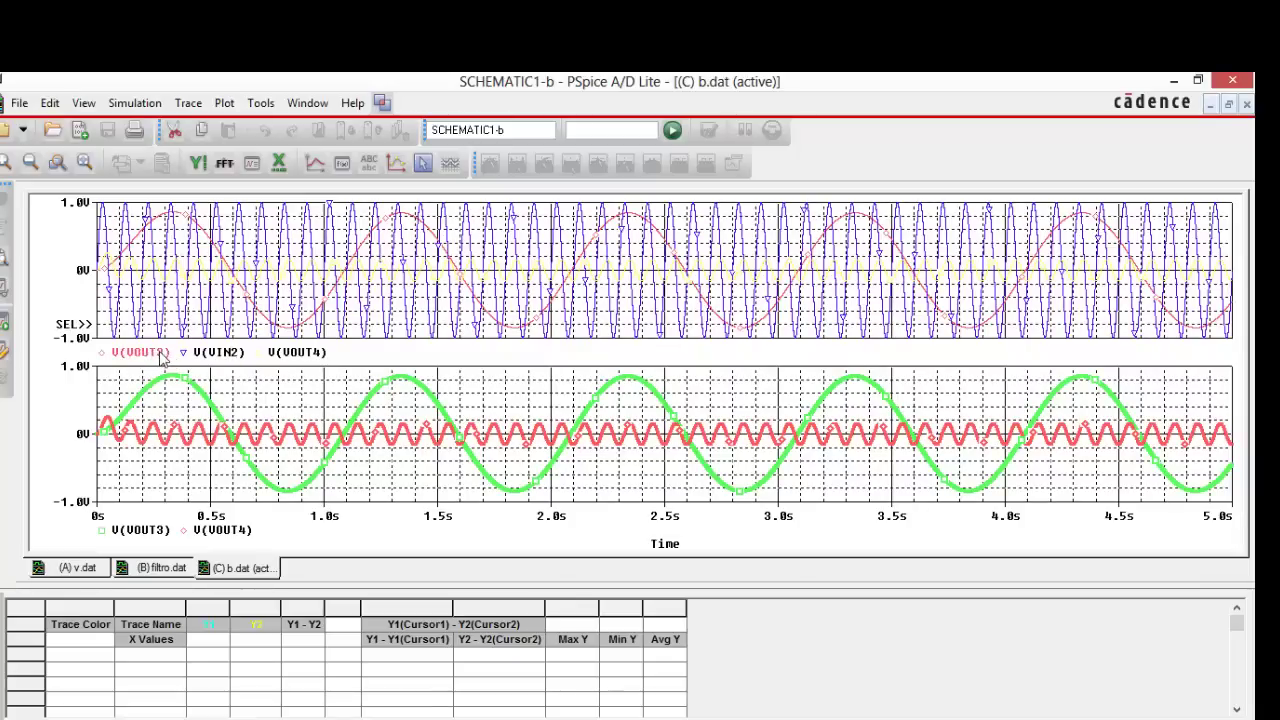
key(Delete)
click(160, 357)
key(Delete)
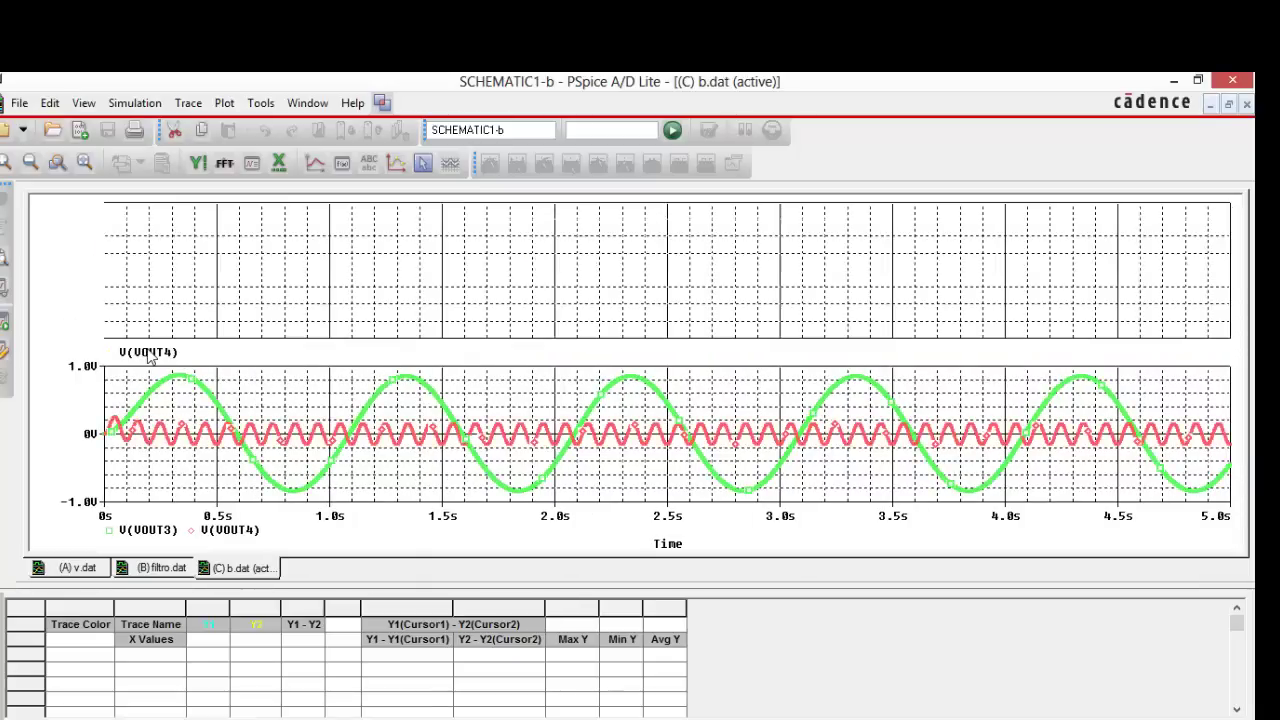
click(155, 355)
key(Delete)
Switch to OrCAD Capture and delete the voltage markers at Vin2 and Vout4 in the 10 Hz circuit.
click(386, 718)
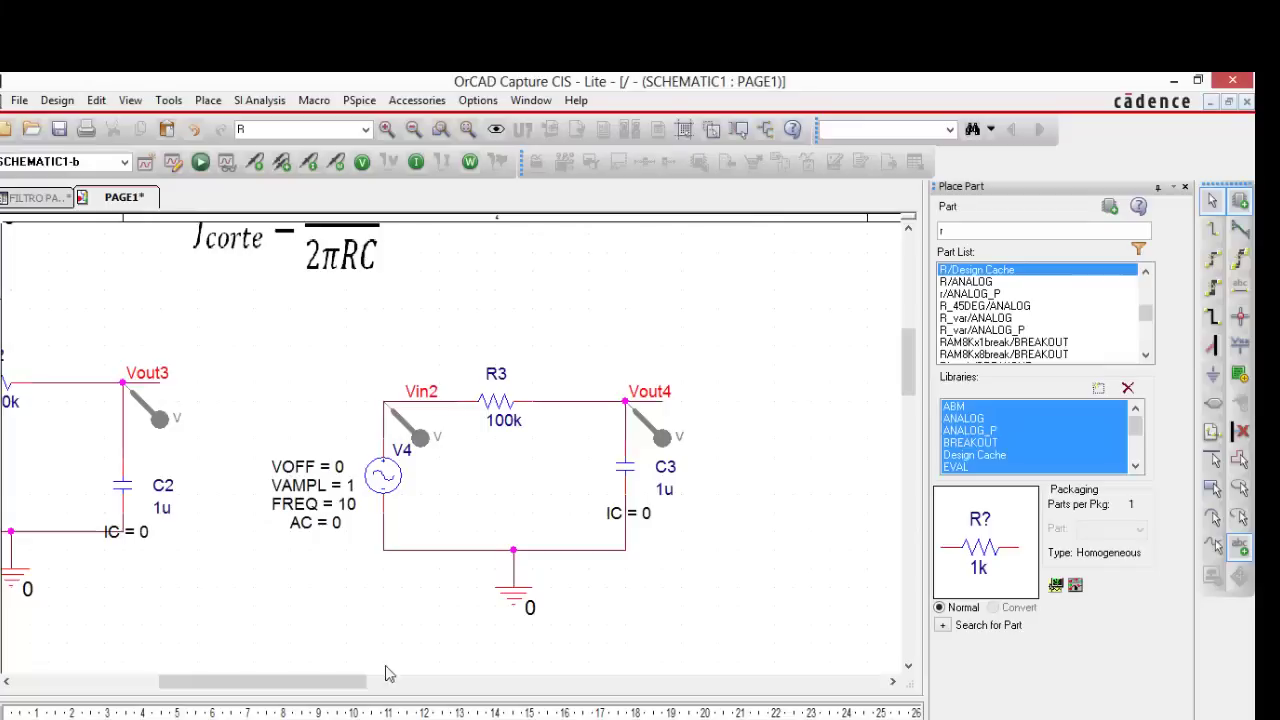
drag(410, 428, 405, 430)
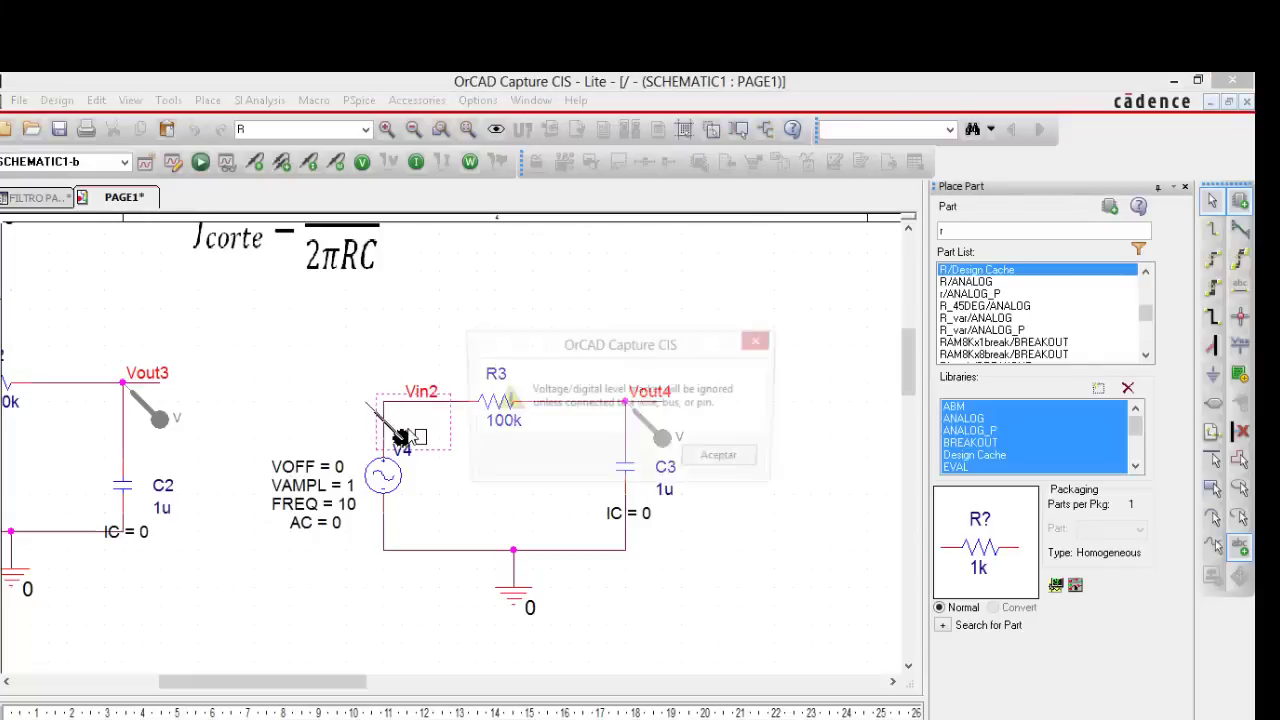
click(724, 461)
key(Delete)
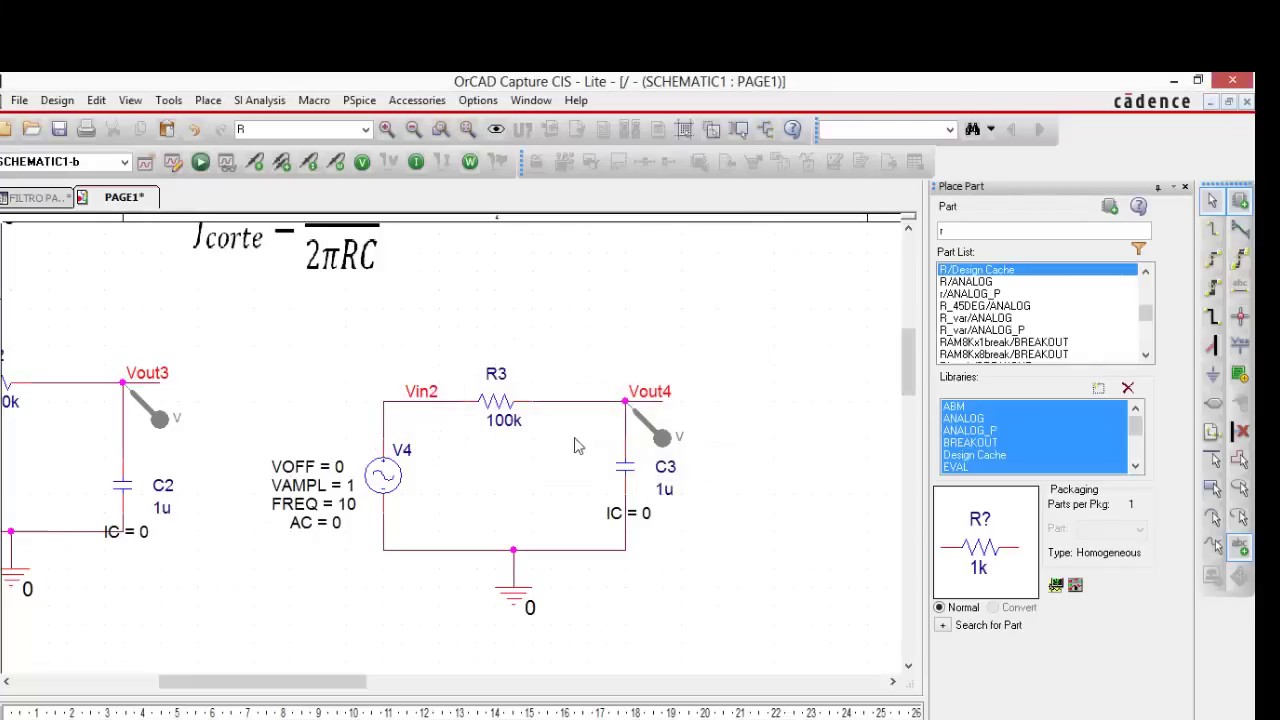
click(648, 432)
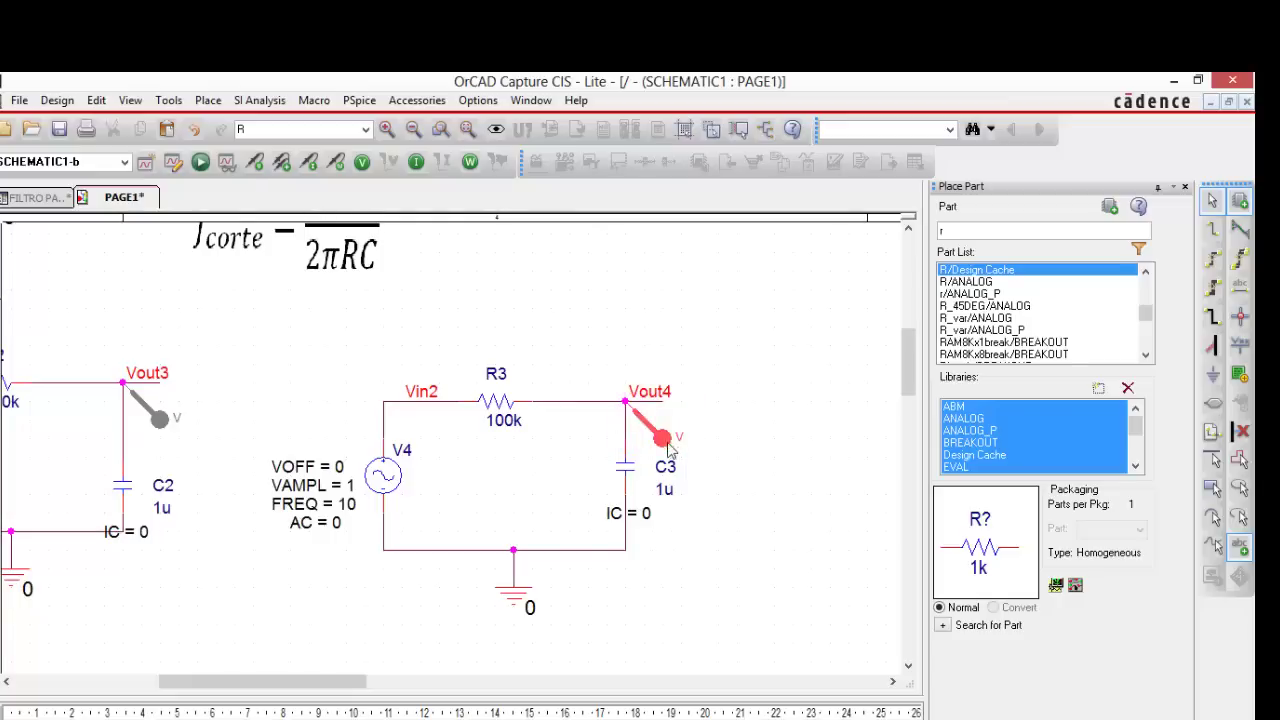
key(Delete)
Place new voltage markers on Vin2 and Vout4 and view the 10 Hz input and output traces in PSpice.
click(255, 162)
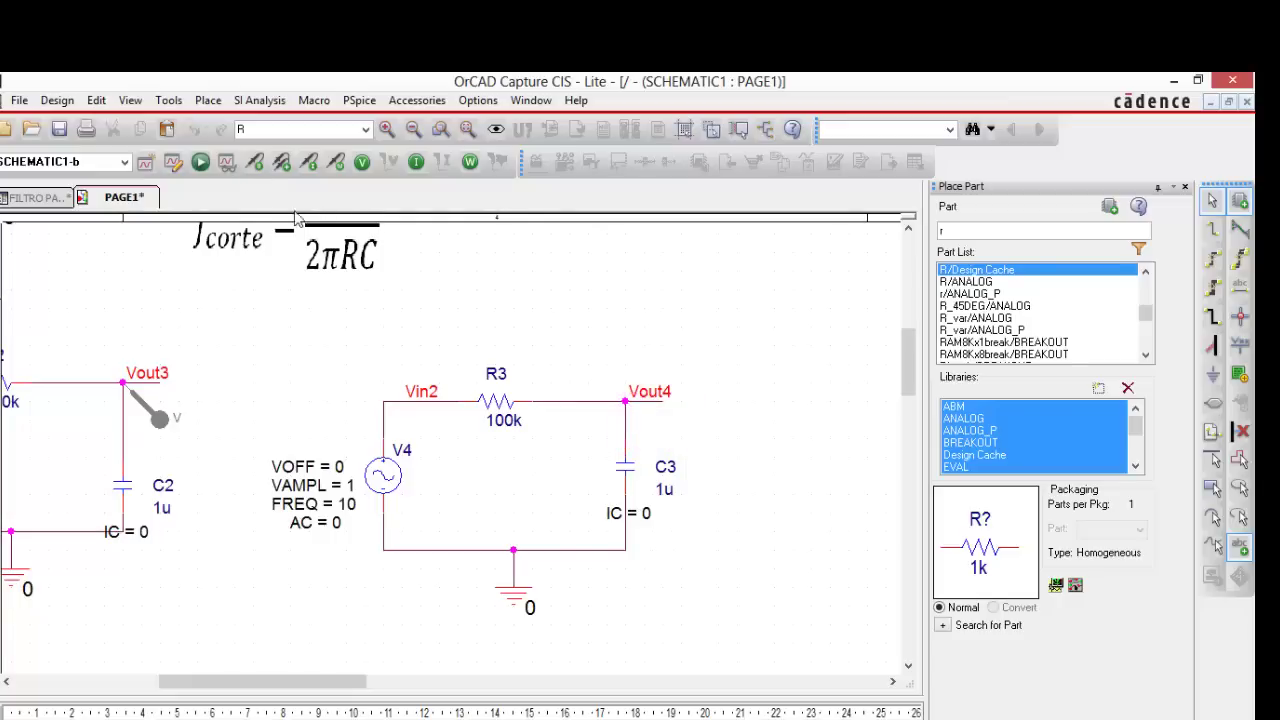
click(395, 402)
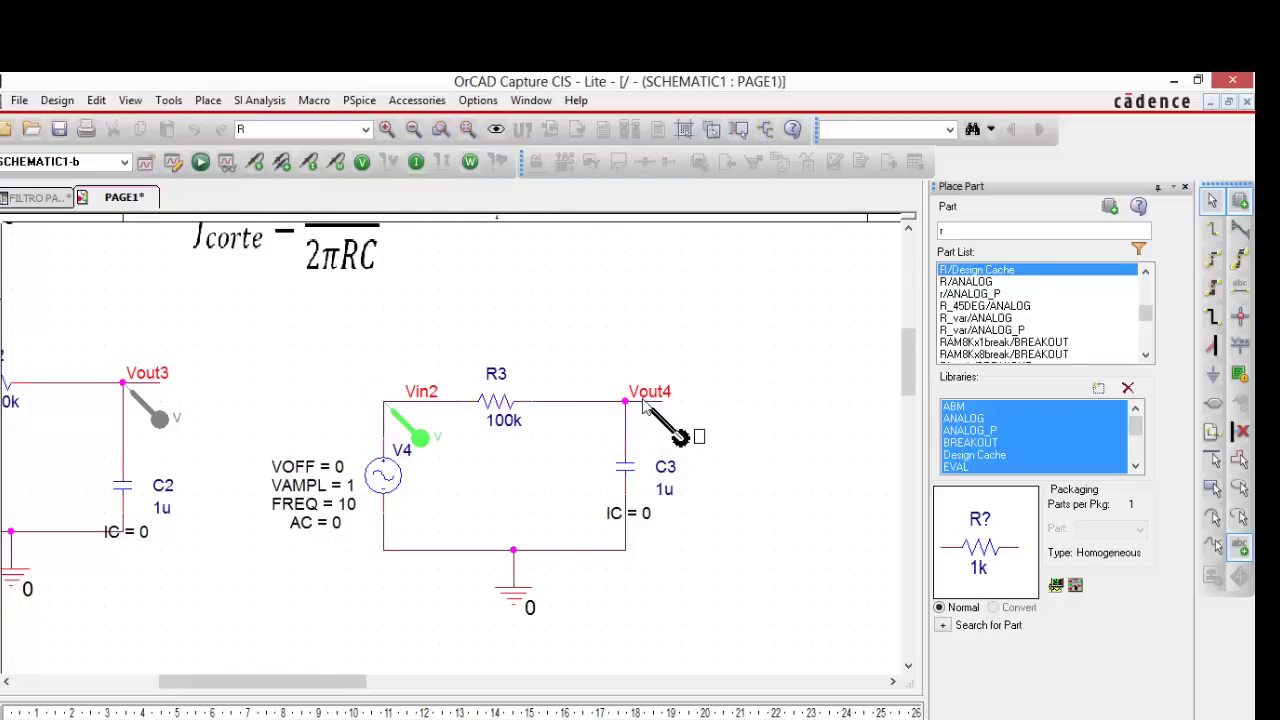
click(628, 403)
key(F11)
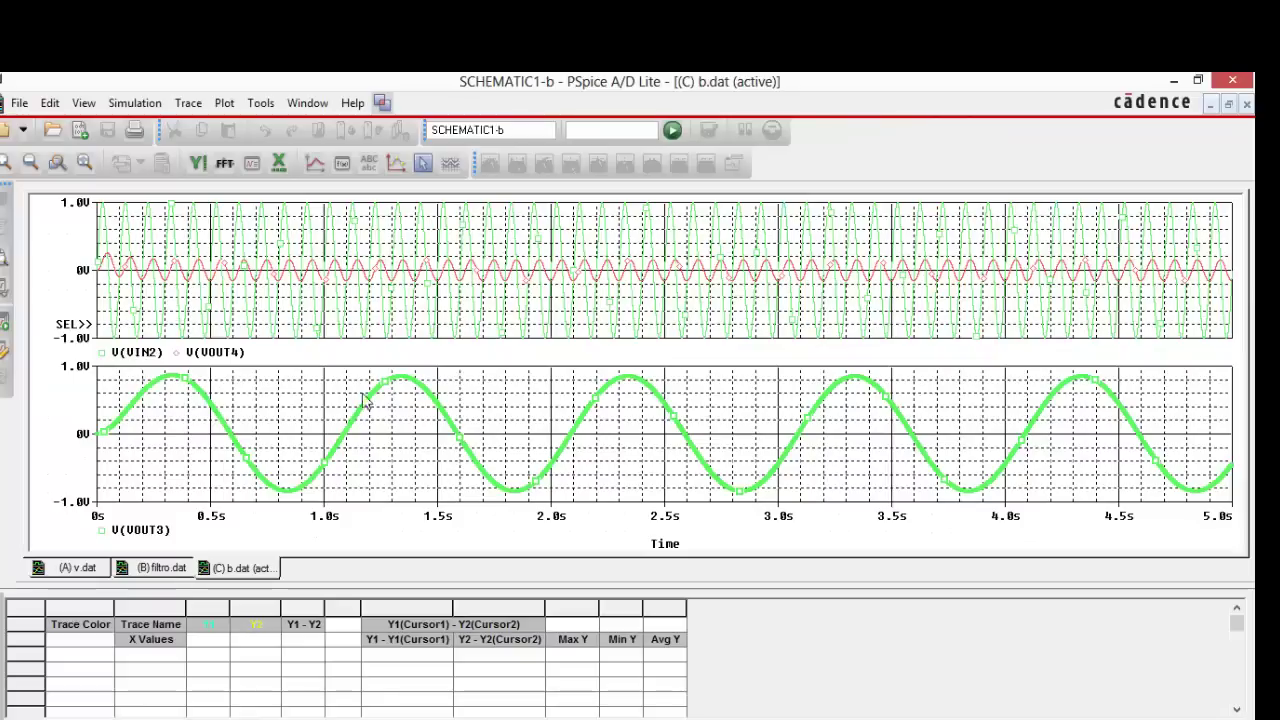
right_click(205, 248)
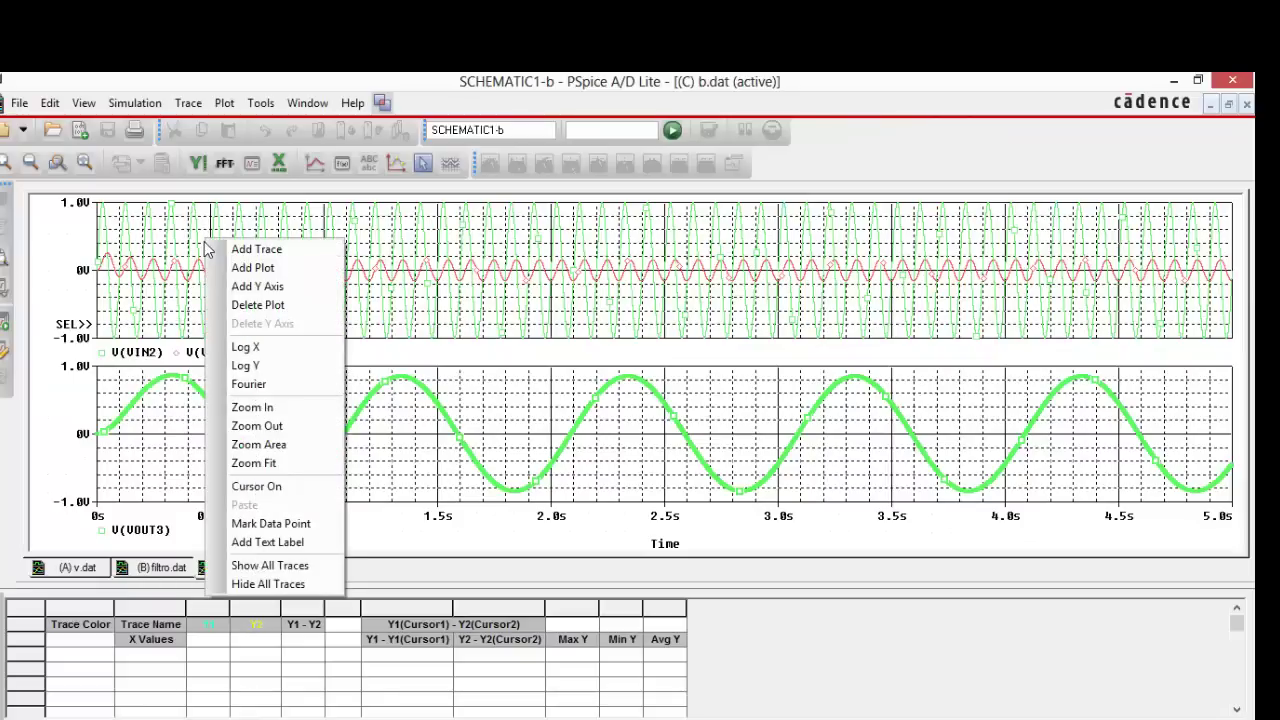
click(188, 240)
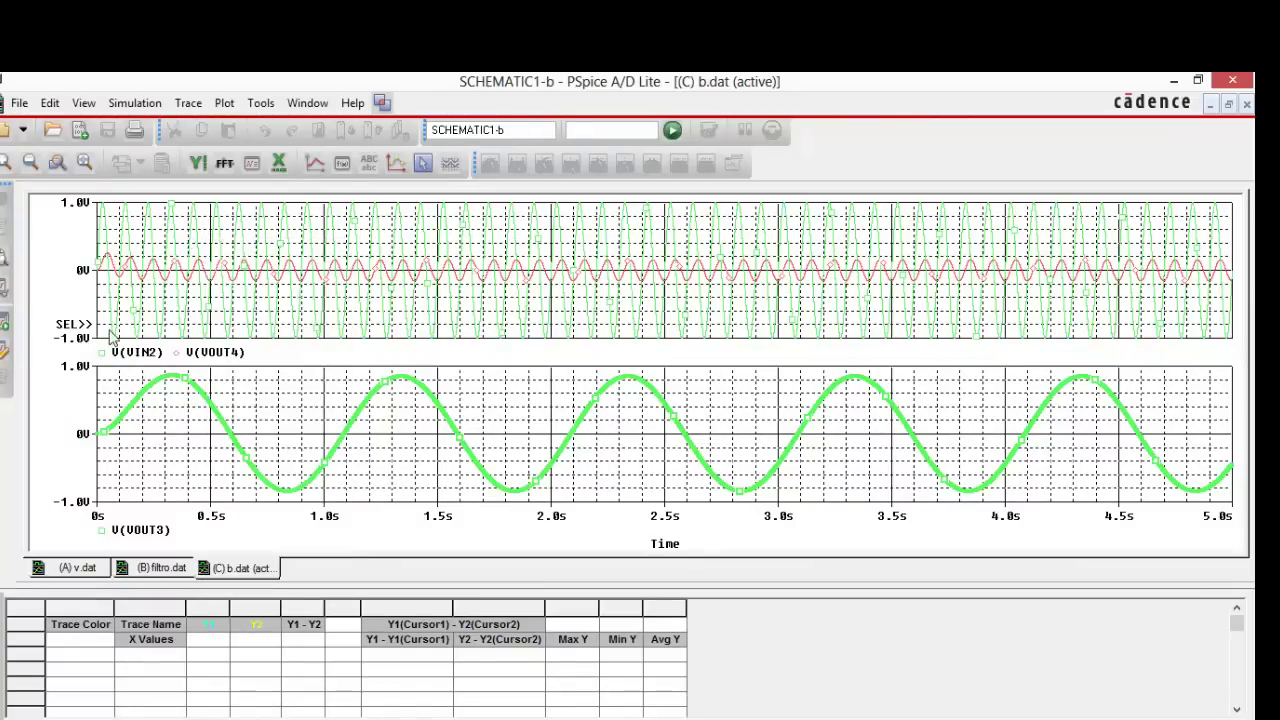
Set the transient run time of simulation profile b to 0.5s and rerun the simulation.
click(5, 350)
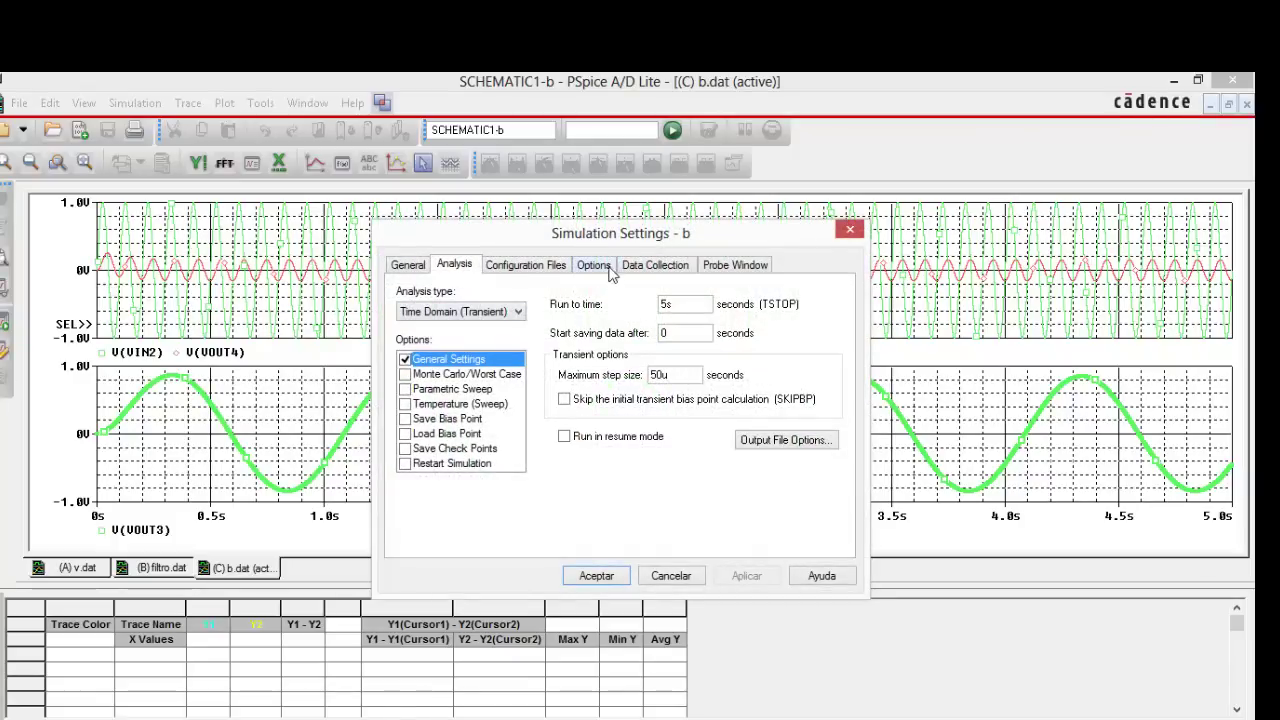
drag(595, 240, 664, 245)
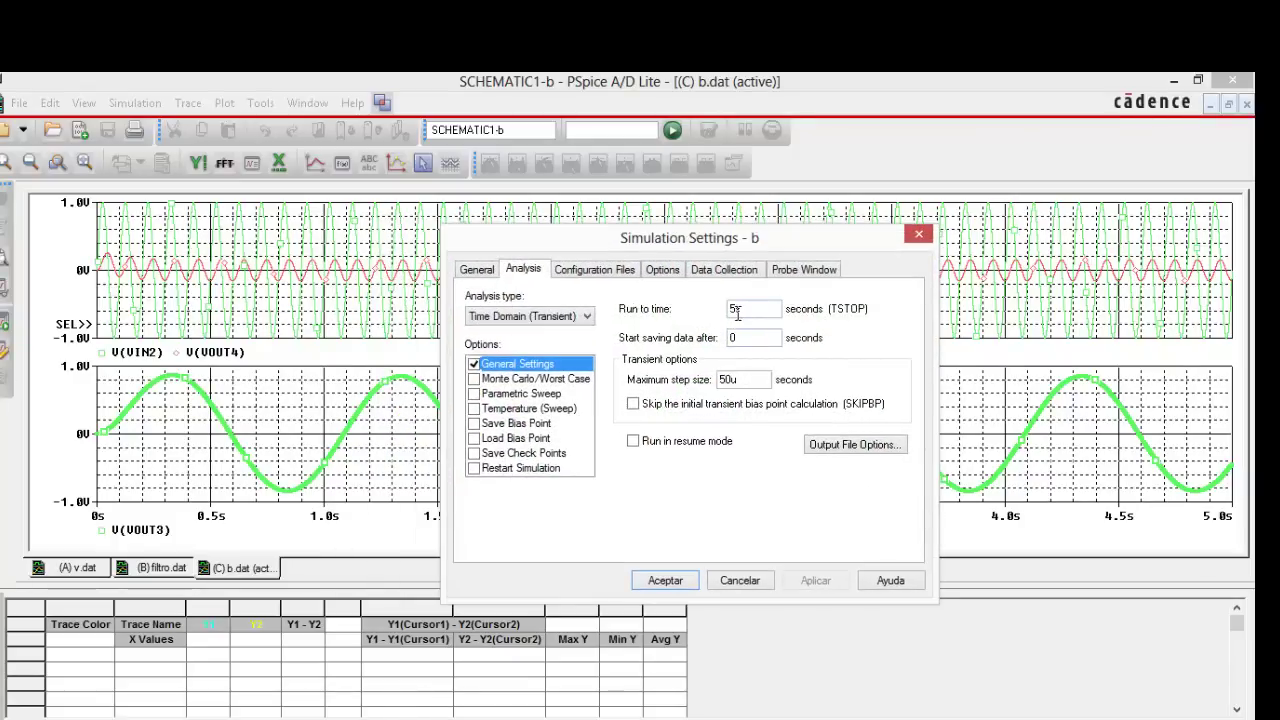
double_click(731, 309)
text(10s)
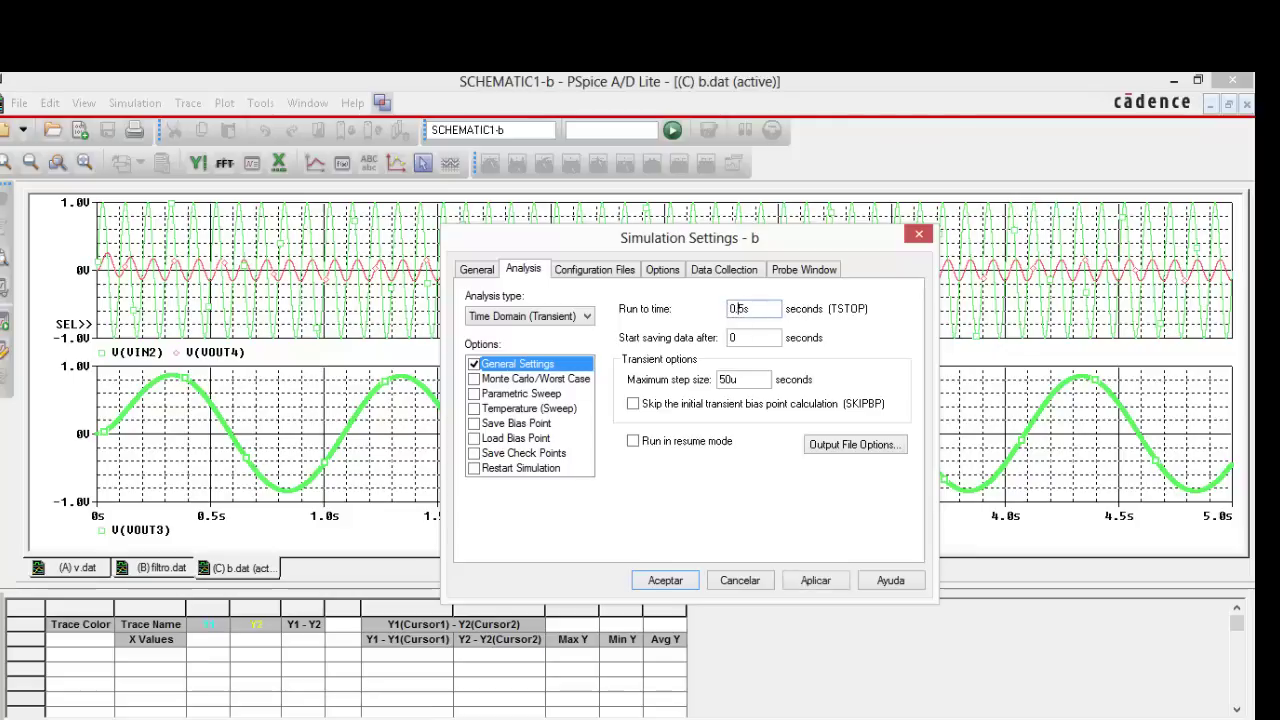
key(Return)
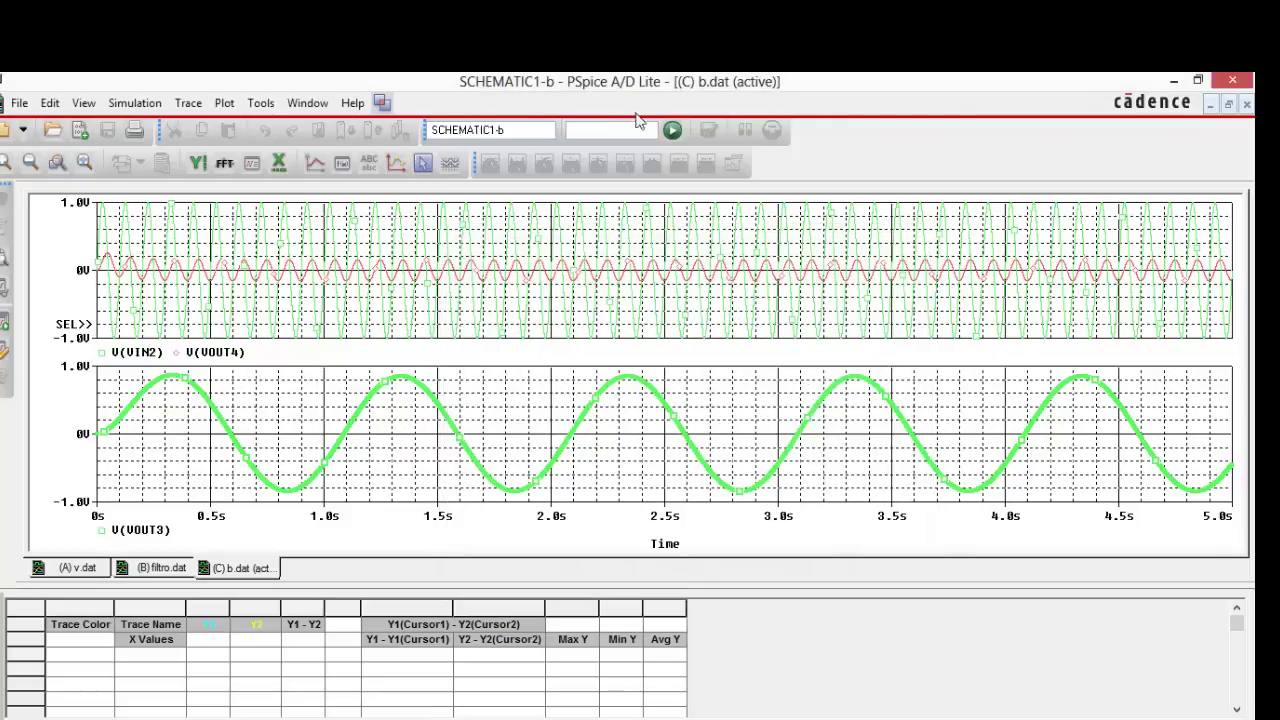
click(672, 130)
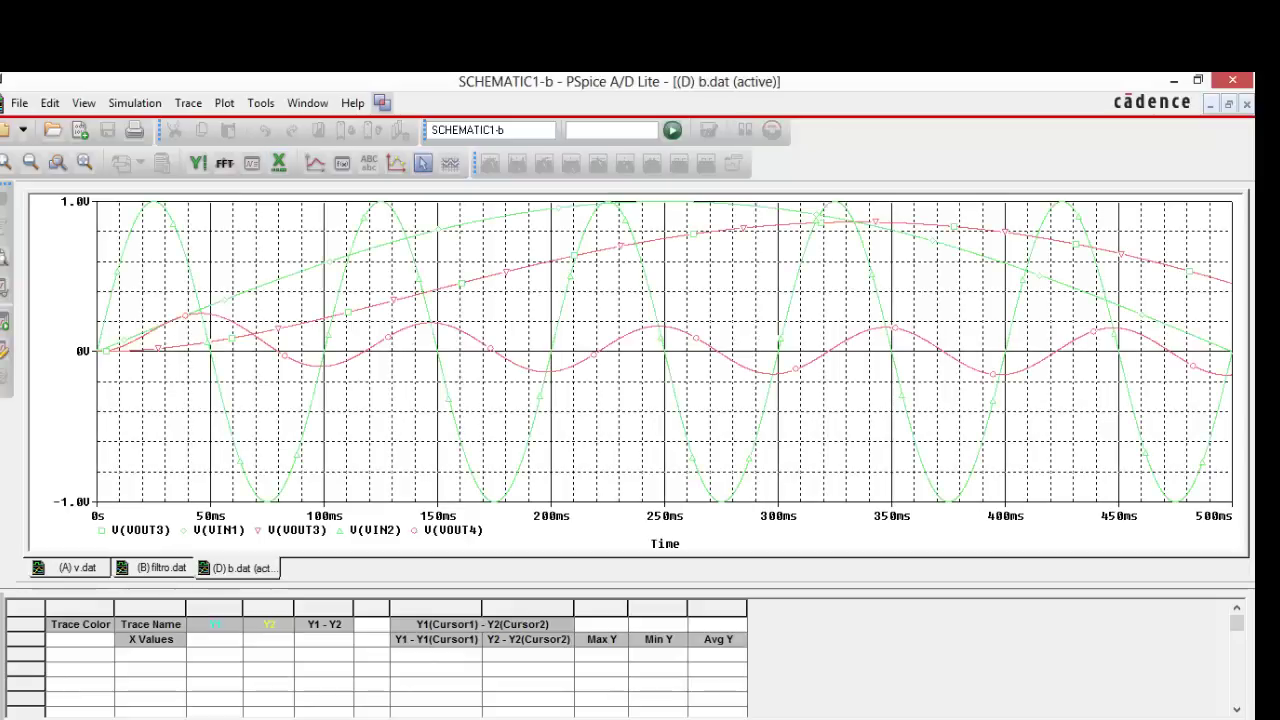
Delete both V(VOUT3) traces and the V(VIN1) trace, keeping only V(VIN2) and V(VOUT4) in the plot.
click(140, 530)
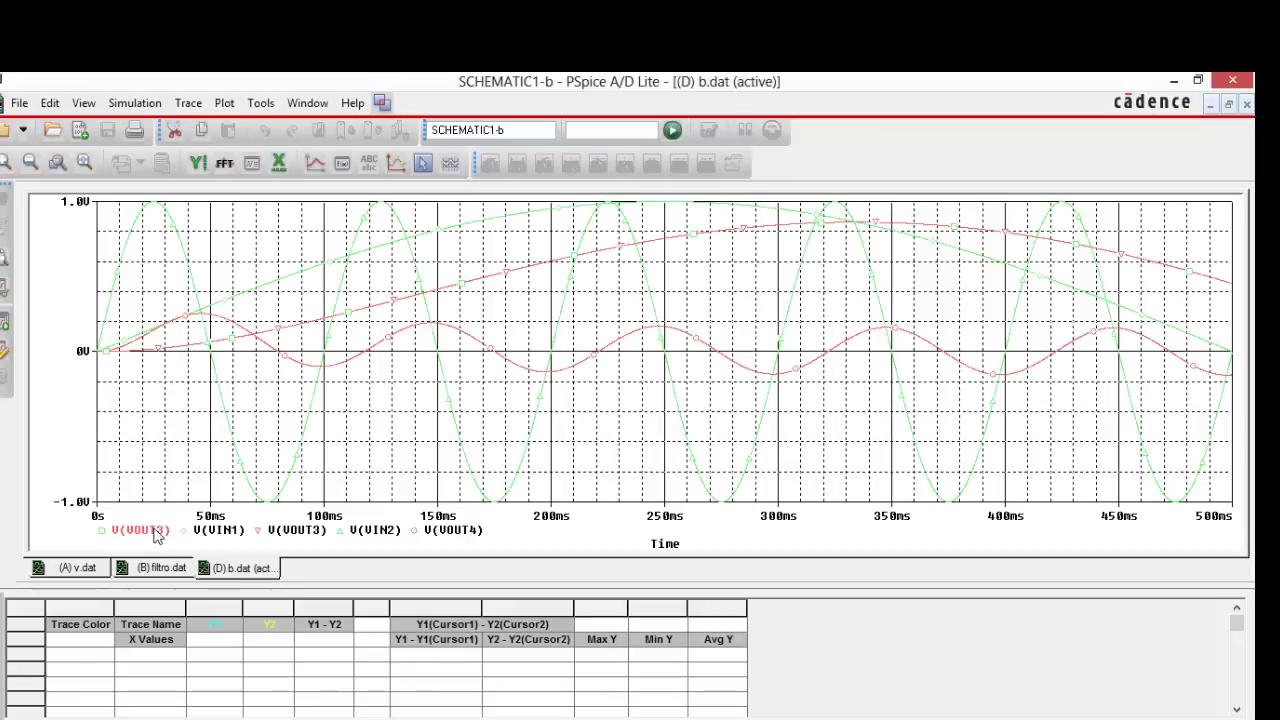
key(Delete)
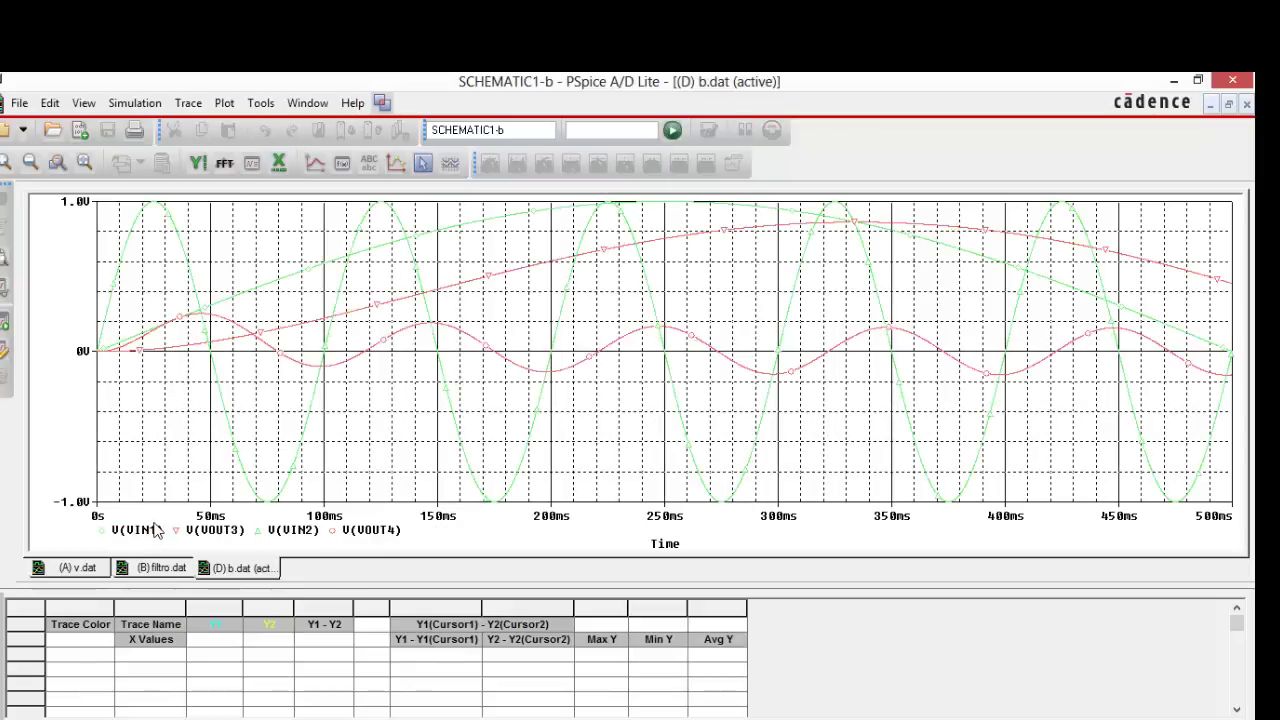
click(155, 530)
key(Delete)
click(150, 534)
key(Delete)
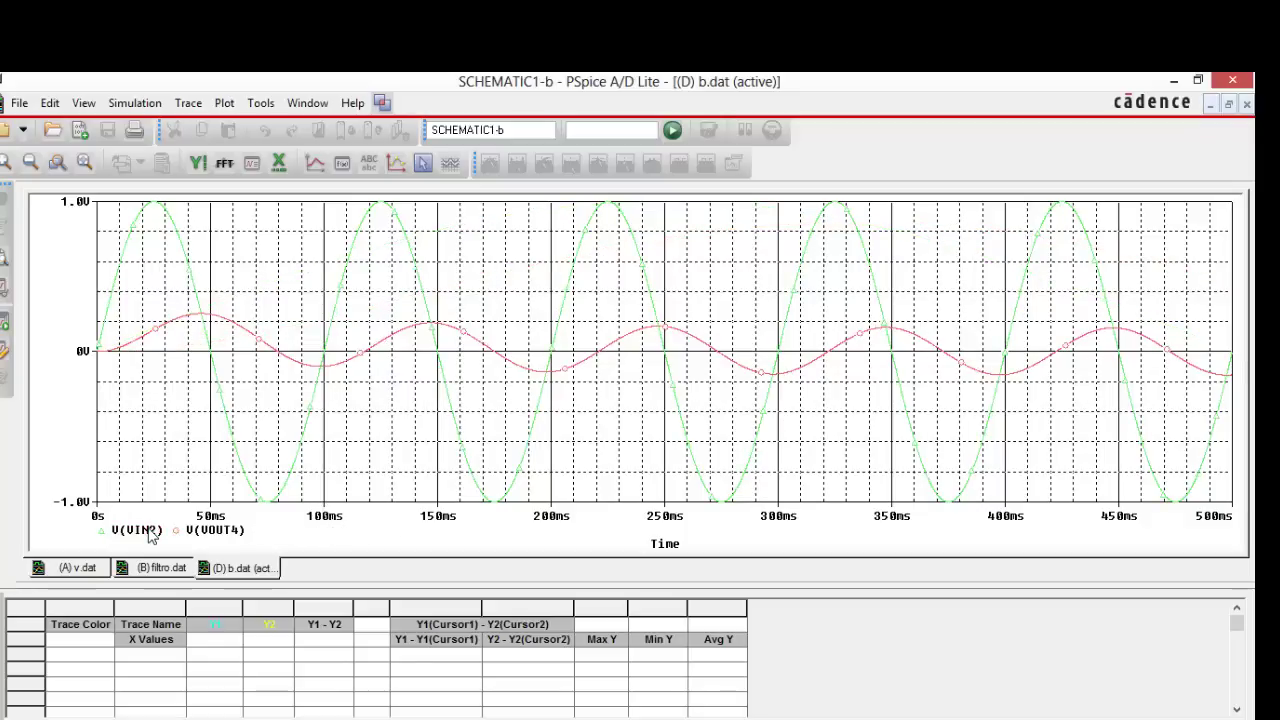
Delete the V(VIN2) and V(VOUT4) traces from the b.dat plot.
click(150, 531)
key(Delete)
click(150, 531)
key(Delete)
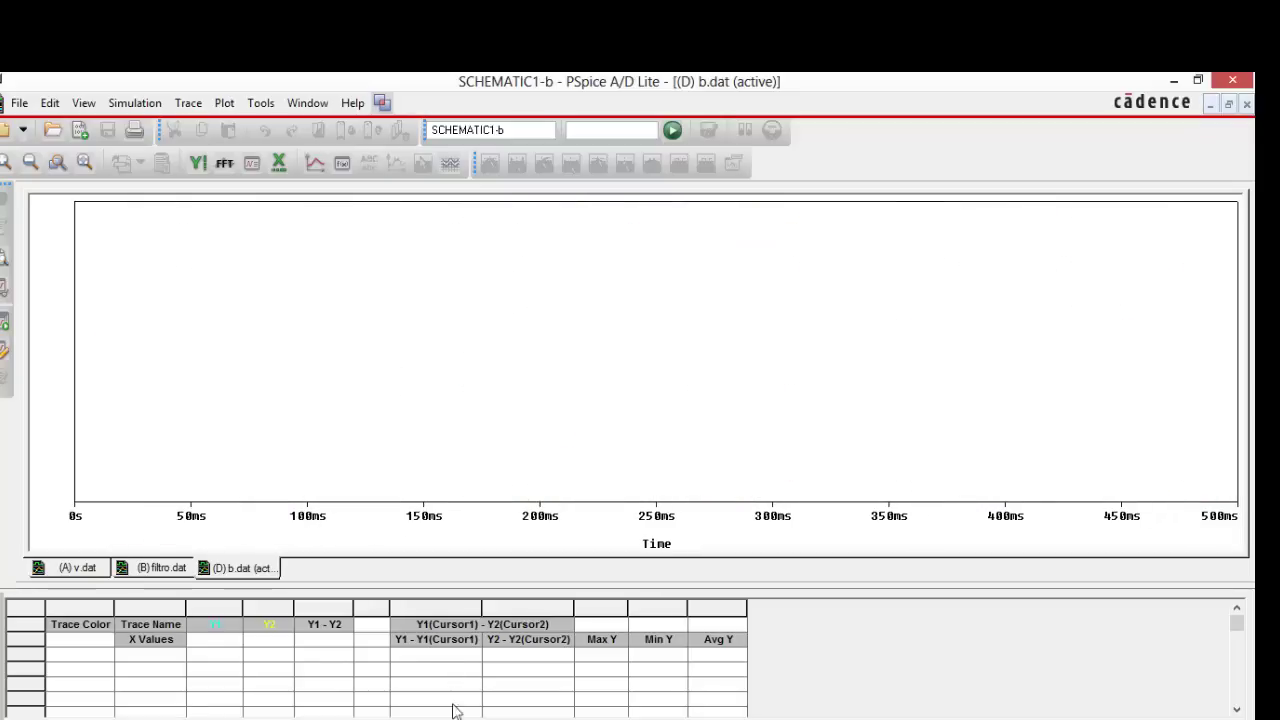
Switch to OrCAD Capture and delete the voltage markers at Vin2 and Vout4 in the 10 Hz circuit.
key(alt+Tab)
click(418, 444)
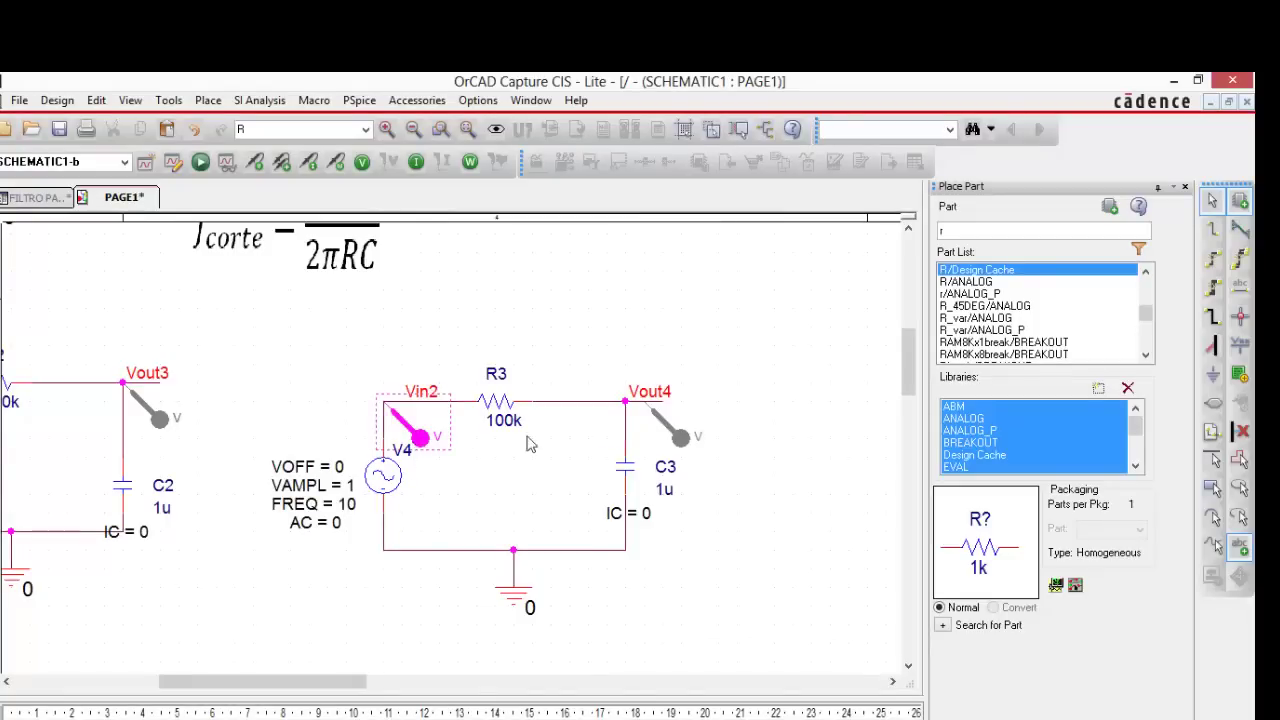
key(Delete)
click(678, 436)
key(Delete)
Place fresh voltage markers on Vin2 and Vout4, and view the resulting traces in PSpice.
click(256, 163)
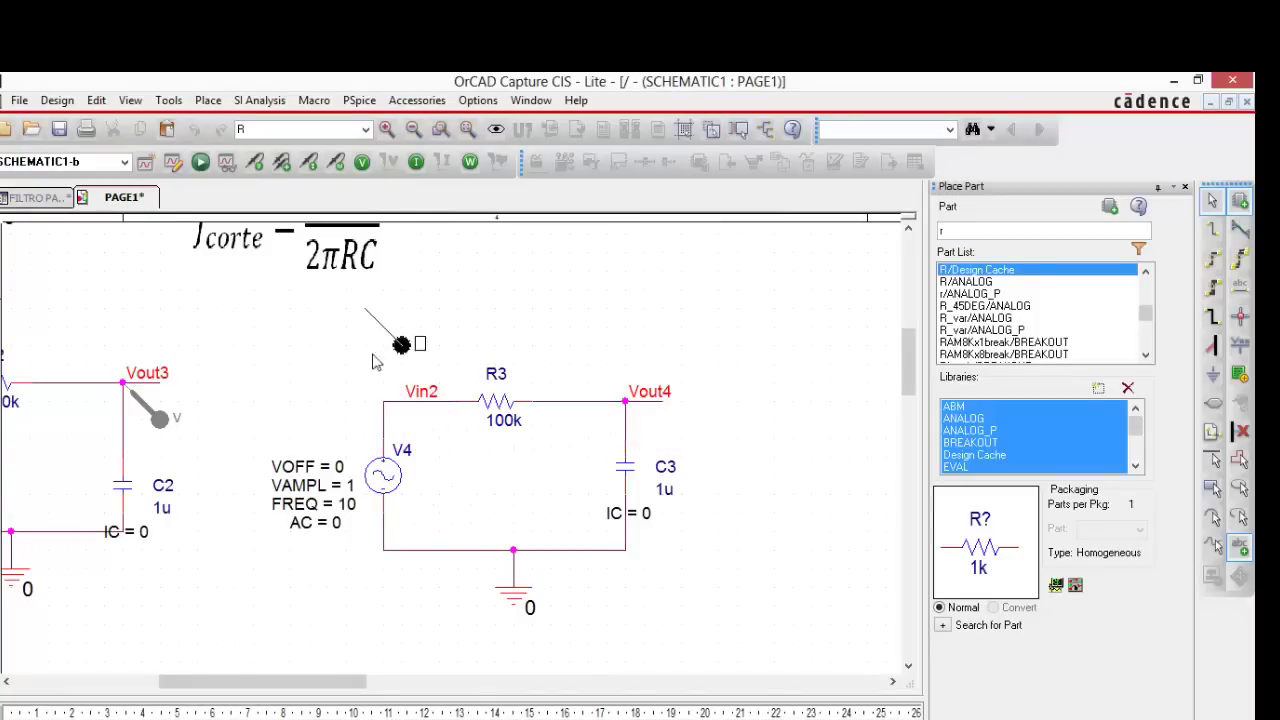
click(386, 404)
click(636, 398)
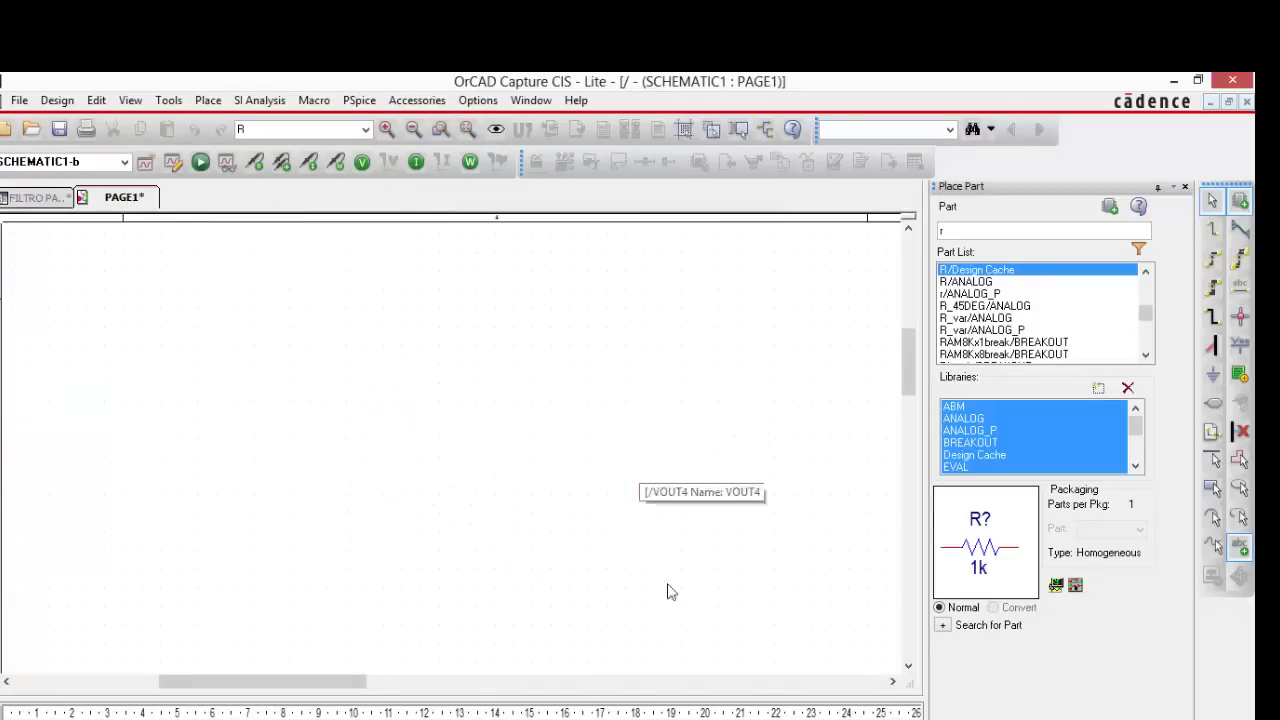
key(alt+Tab)
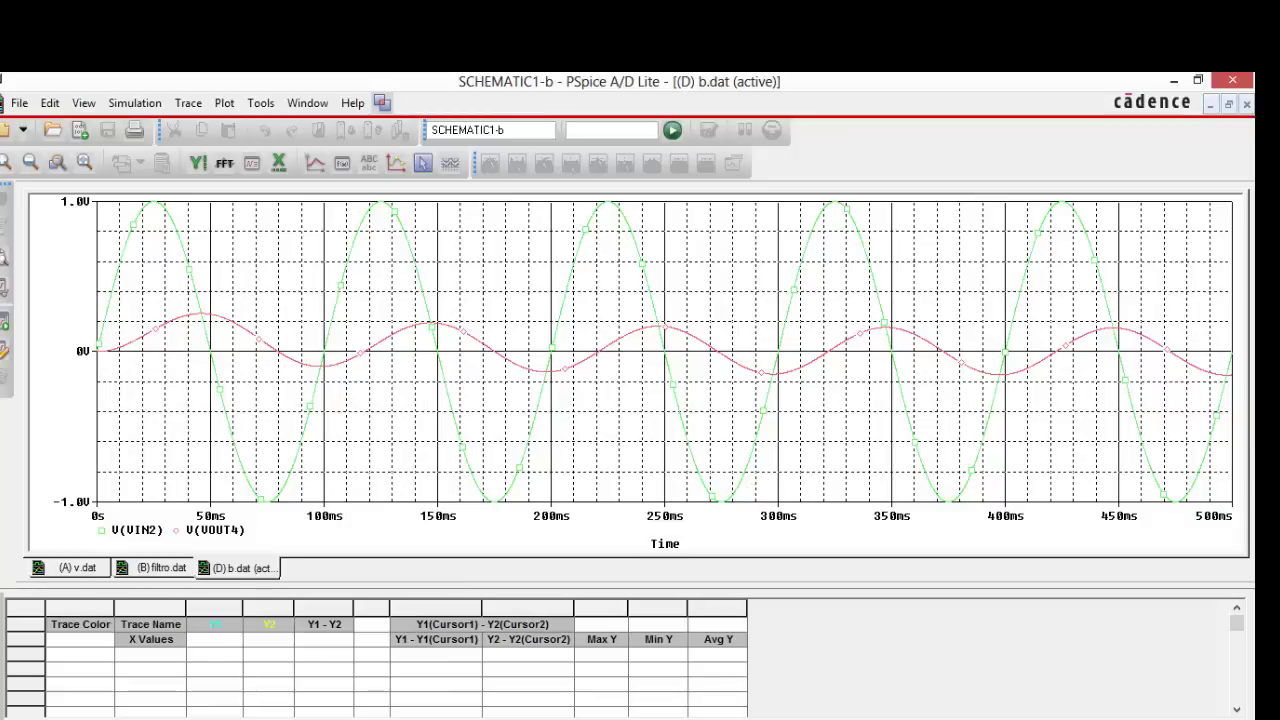
Return to OrCAD Capture and set the DENOM value of the transfer function block between Vin and Vout2 to 1 +0.1s.
click(374, 719)
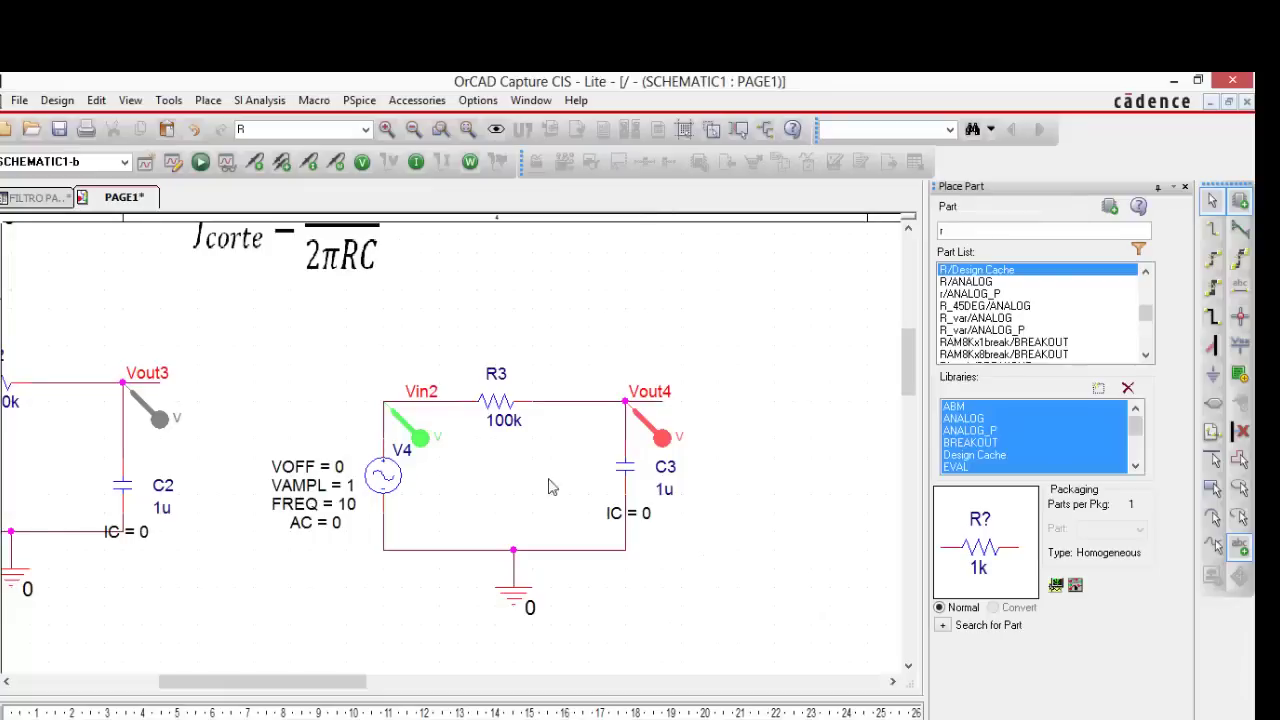
scroll(575, 492, up, 5)
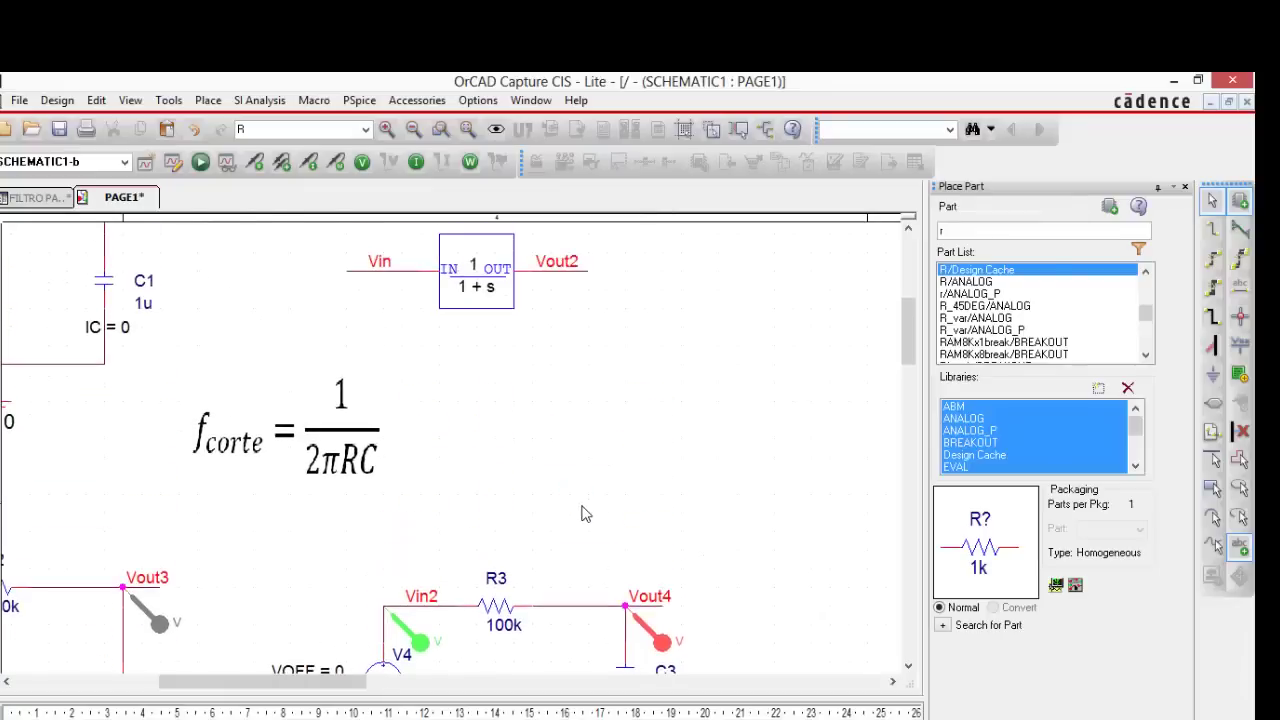
scroll(583, 513, down, 2)
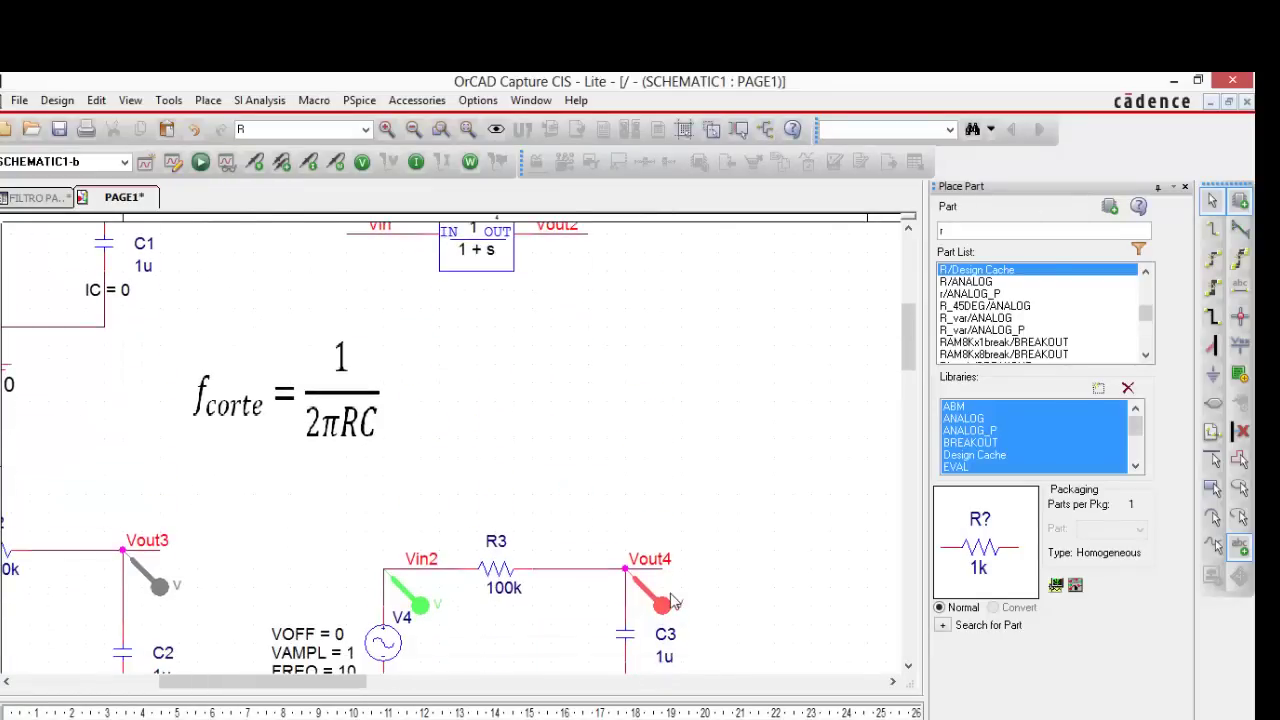
scroll(594, 517, up, 2)
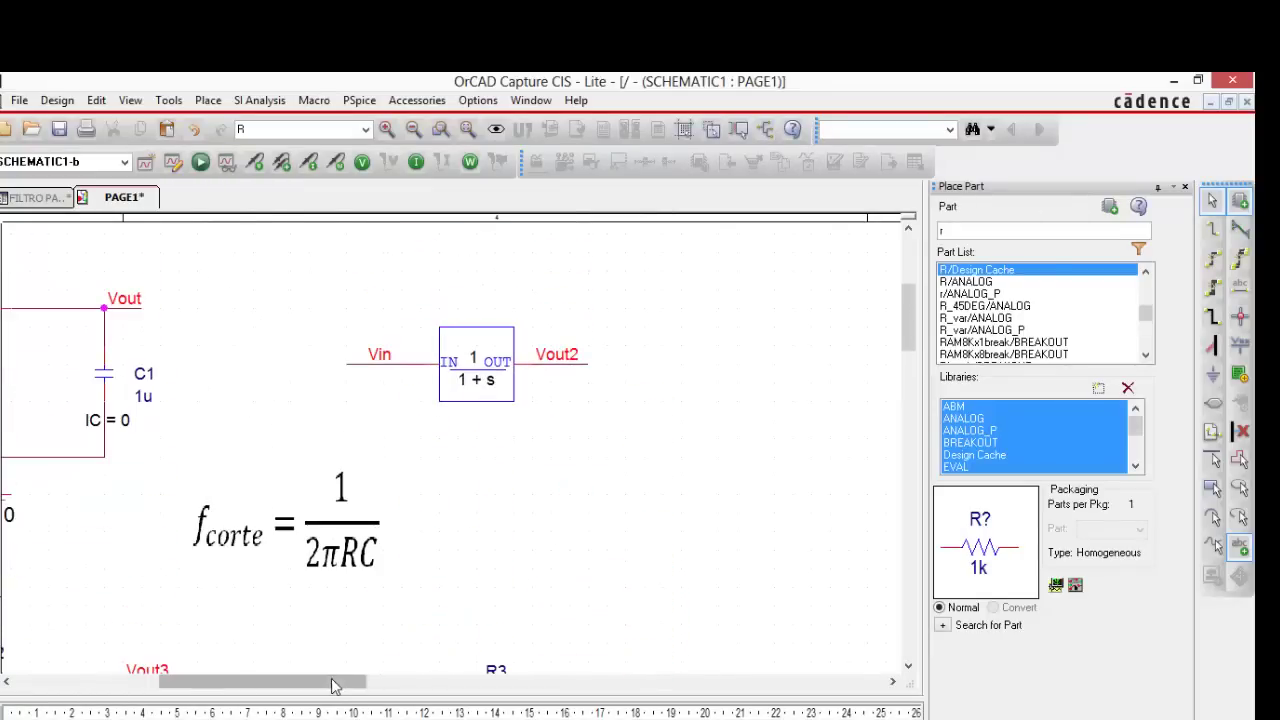
mouse_move(323, 682)
mouse_down()
mouse_move(276, 681)
mouse_move(328, 681)
mouse_up()
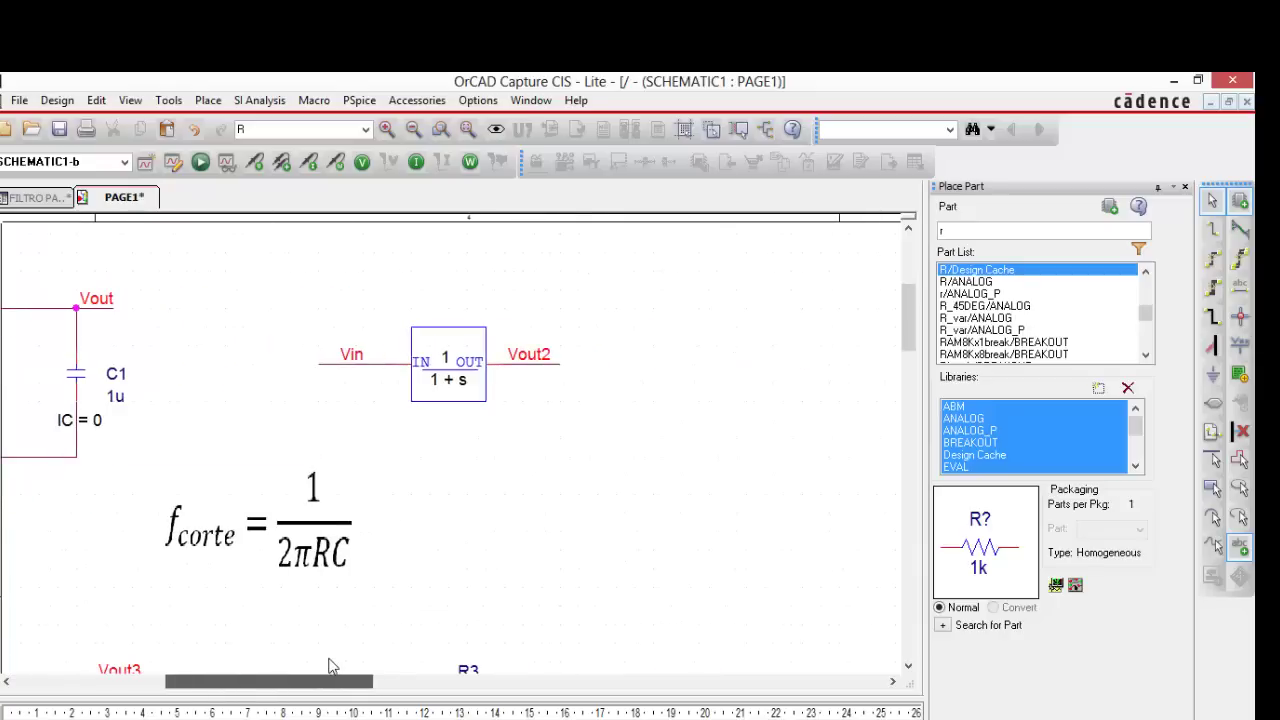
click(460, 388)
double_click(460, 388)
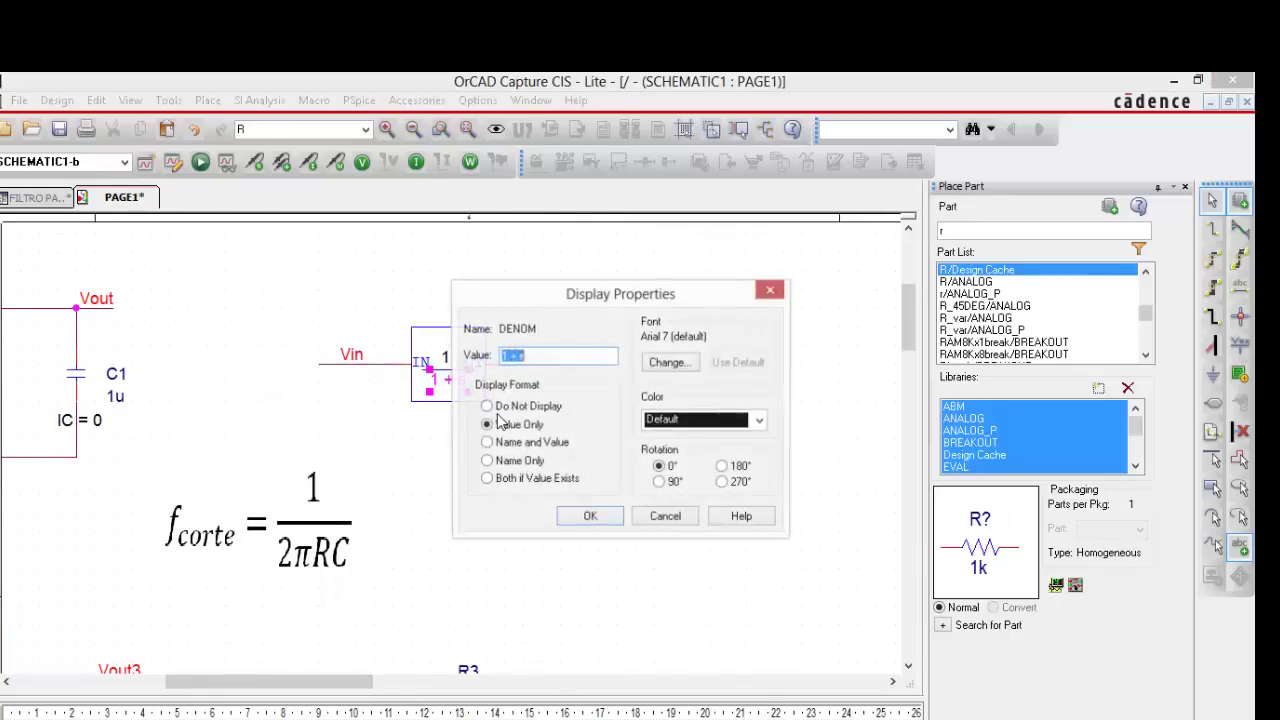
click(516, 358)
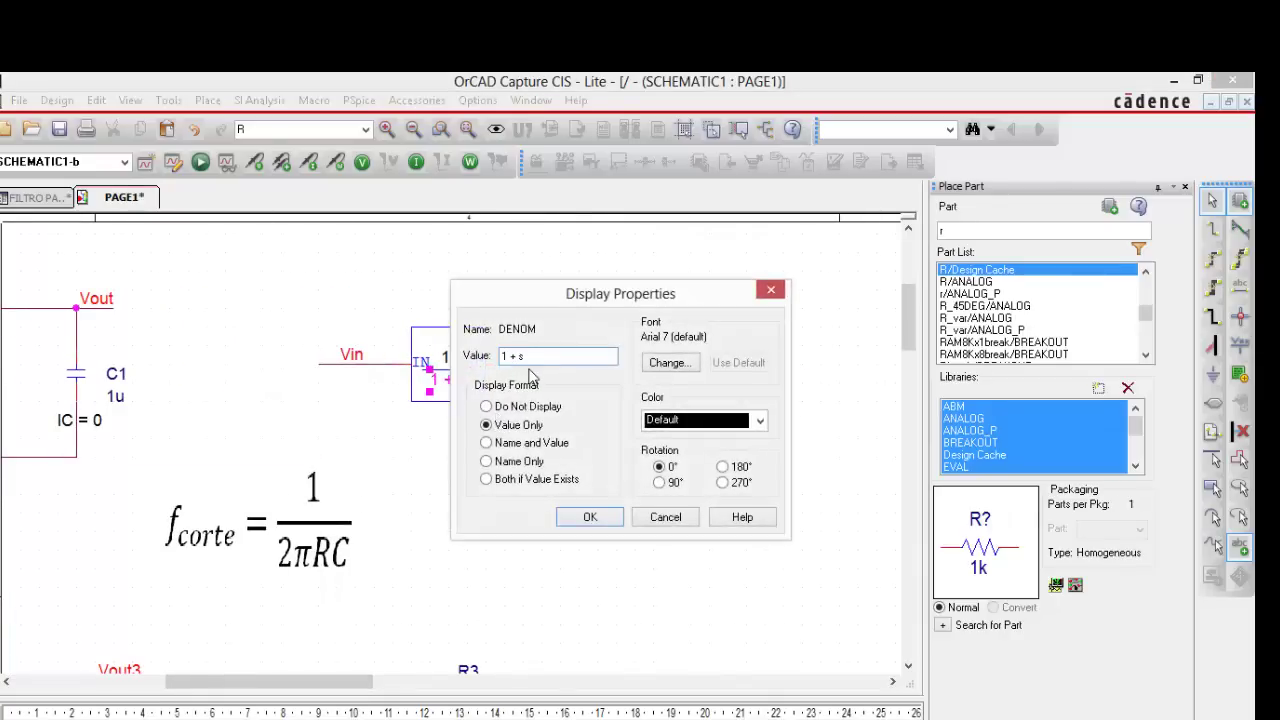
text(0.1)
click(590, 517)
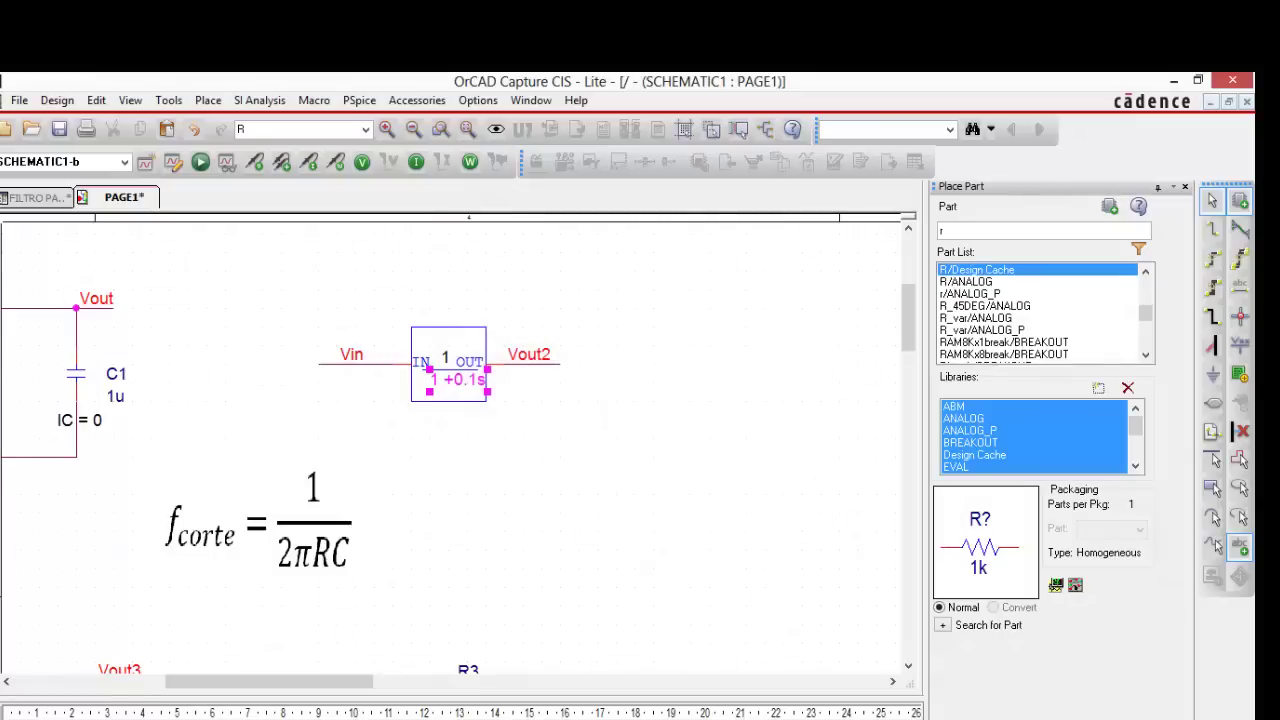
Create simulation profile h as a logarithmic AC sweep from 0.001 to 1k with 100 points per decade.
click(145, 161)
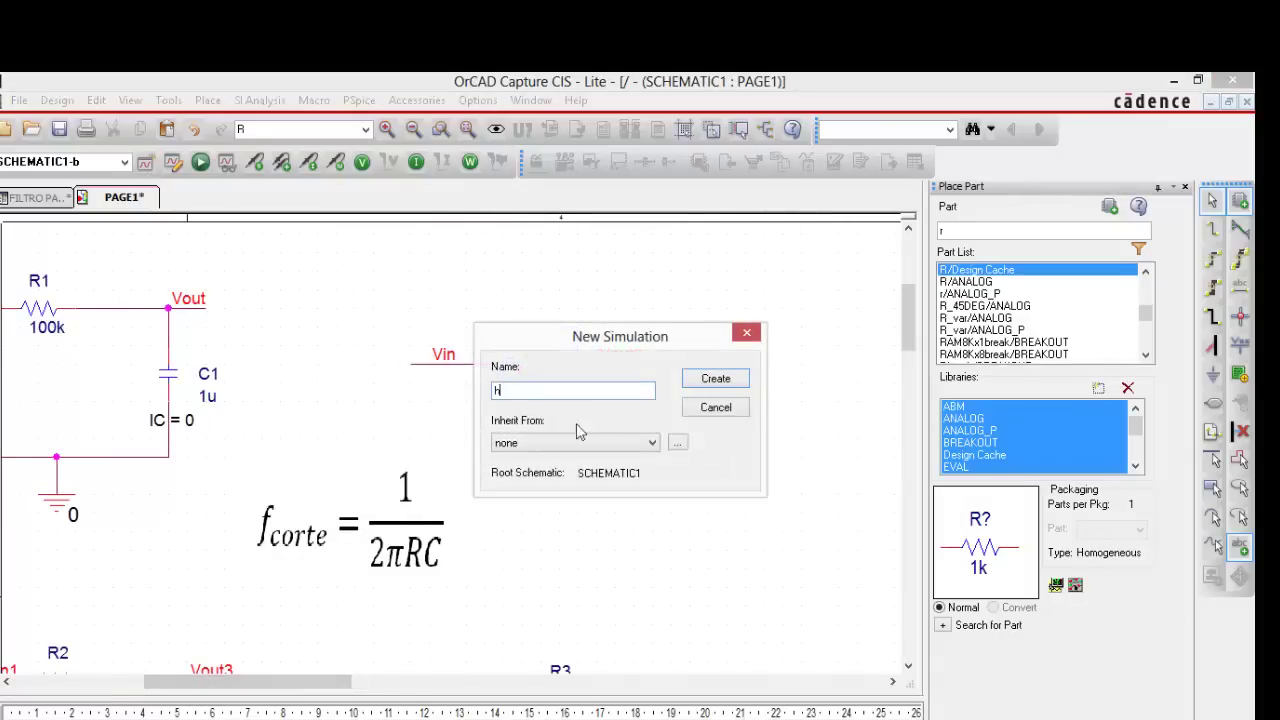
click(714, 379)
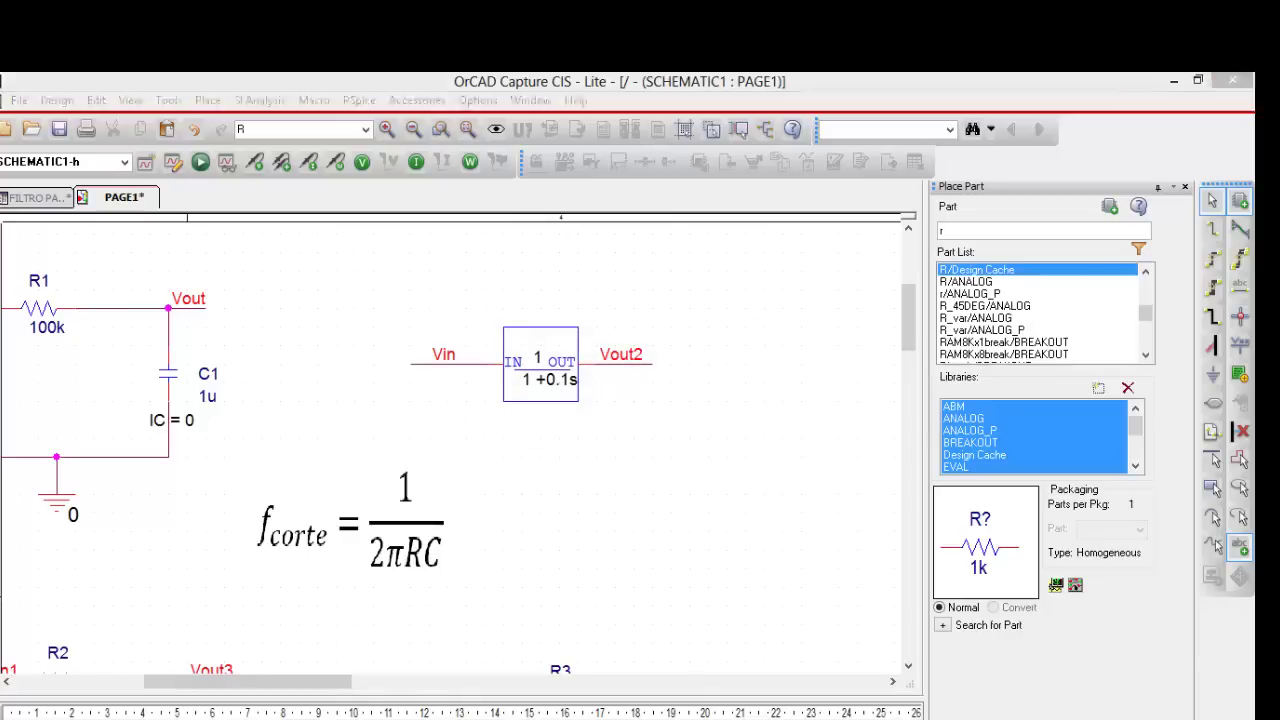
click(520, 312)
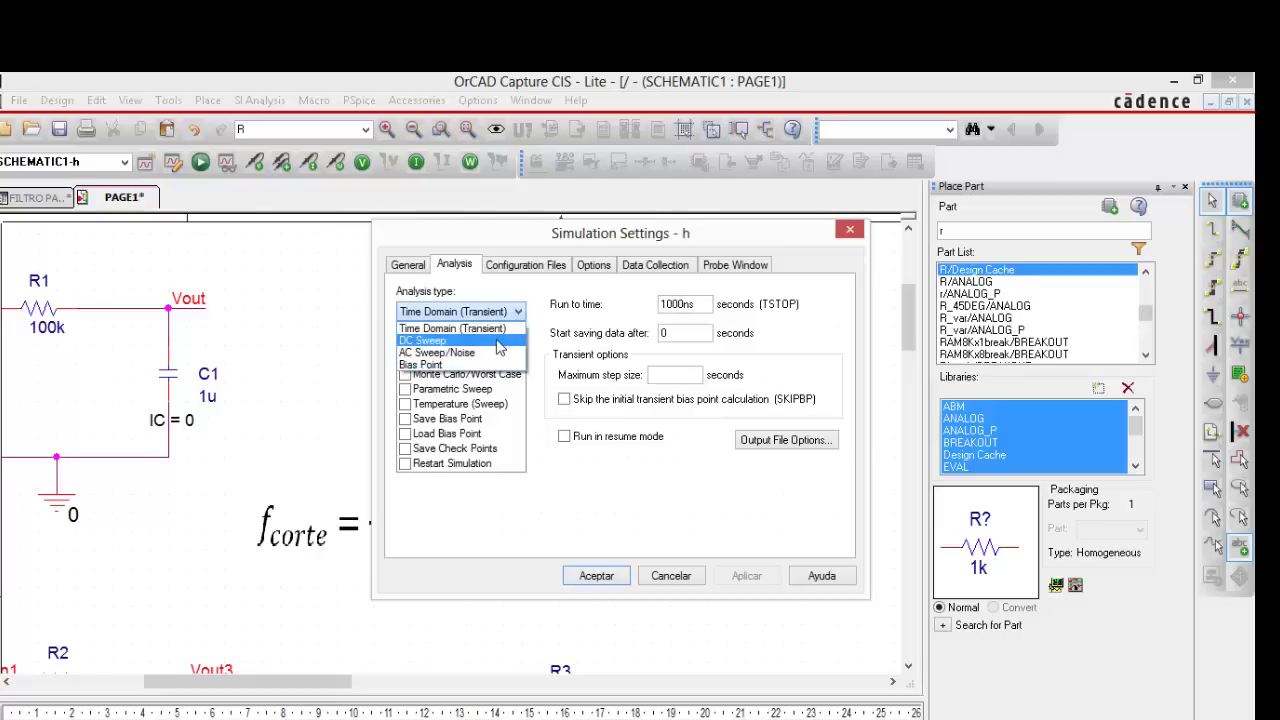
click(465, 344)
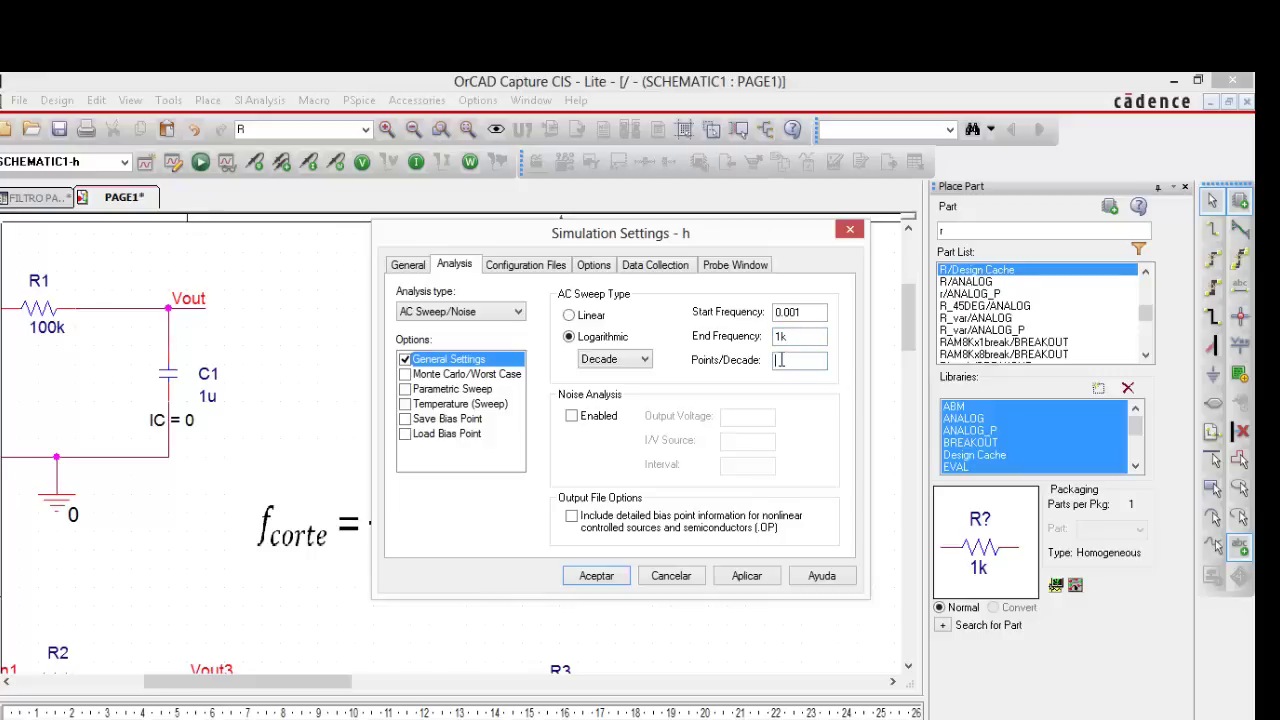
click(747, 574)
click(606, 575)
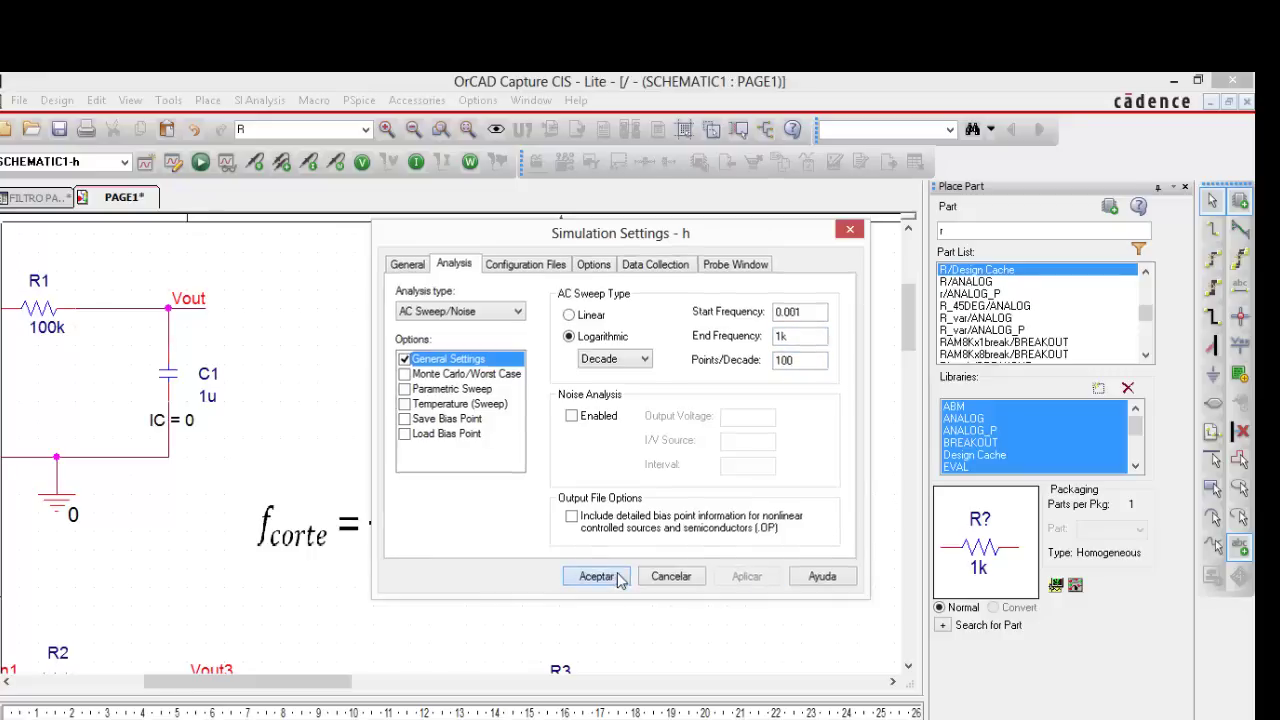
Run simulation h and place a dB Magnitude of Voltage marker on the block's Vout2 output.
click(200, 161)
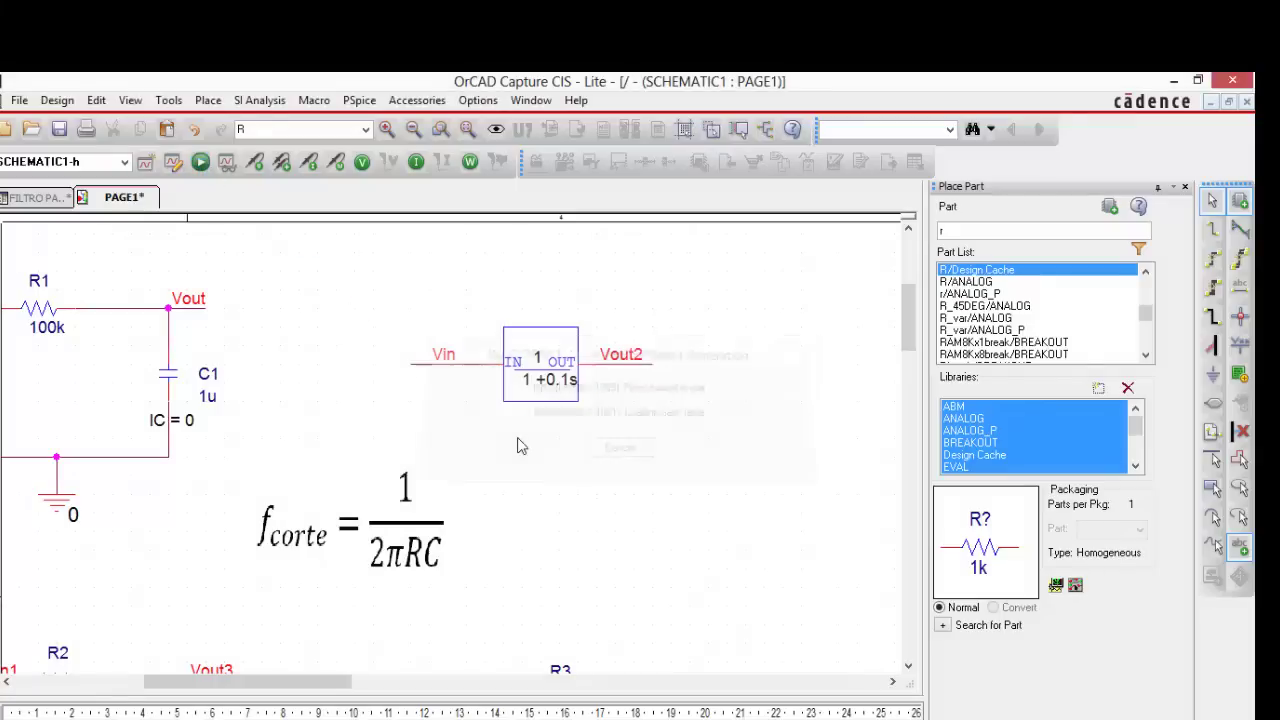
click(208, 100)
click(355, 100)
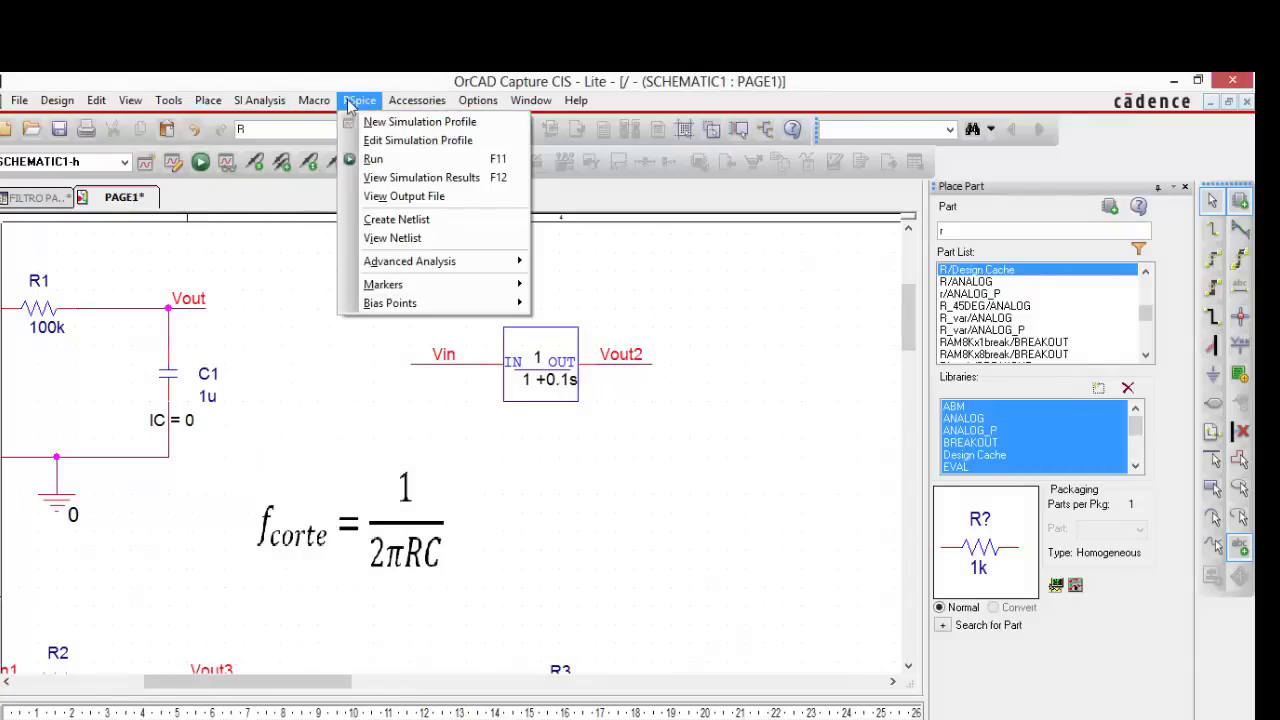
mouse_move(410, 288)
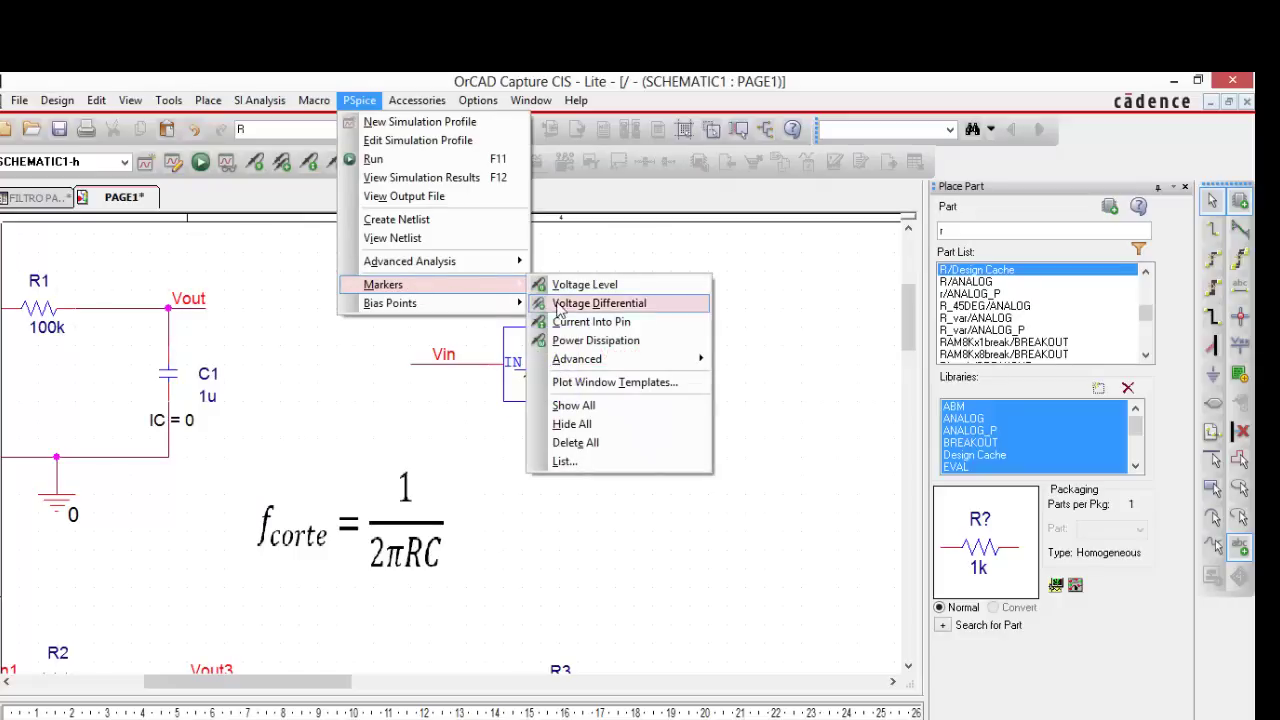
mouse_move(628, 359)
click(738, 361)
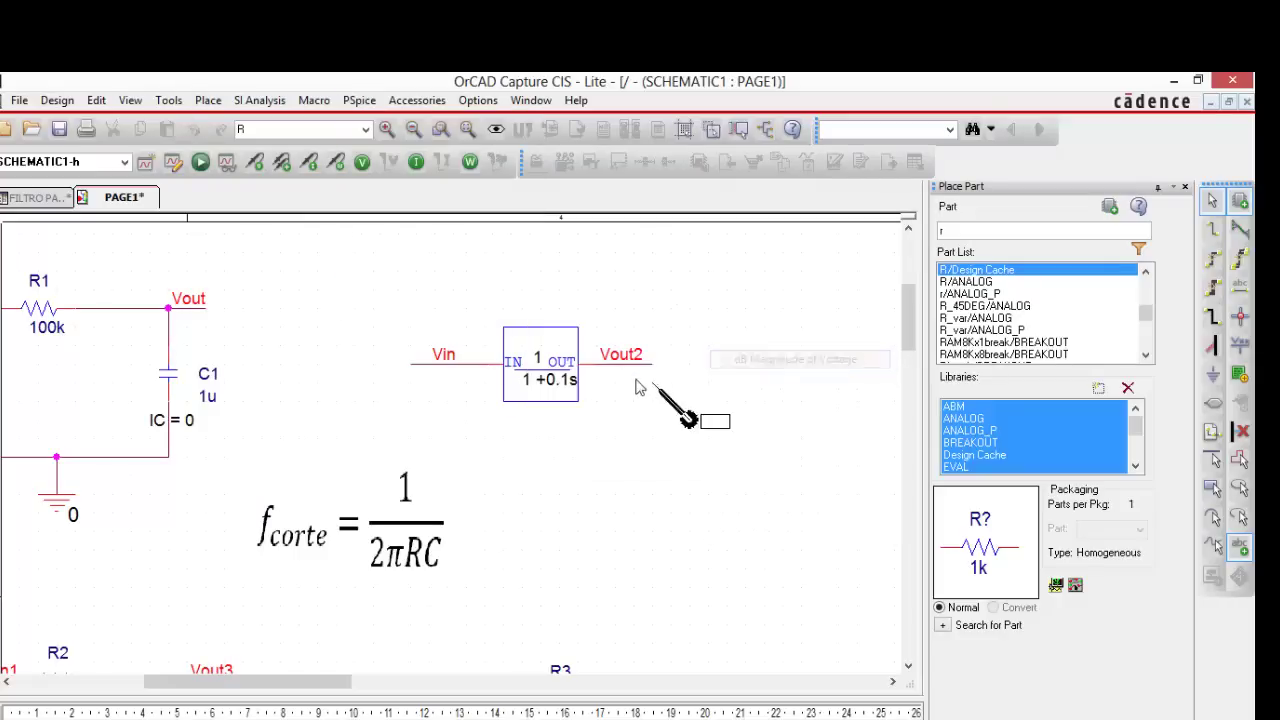
click(632, 364)
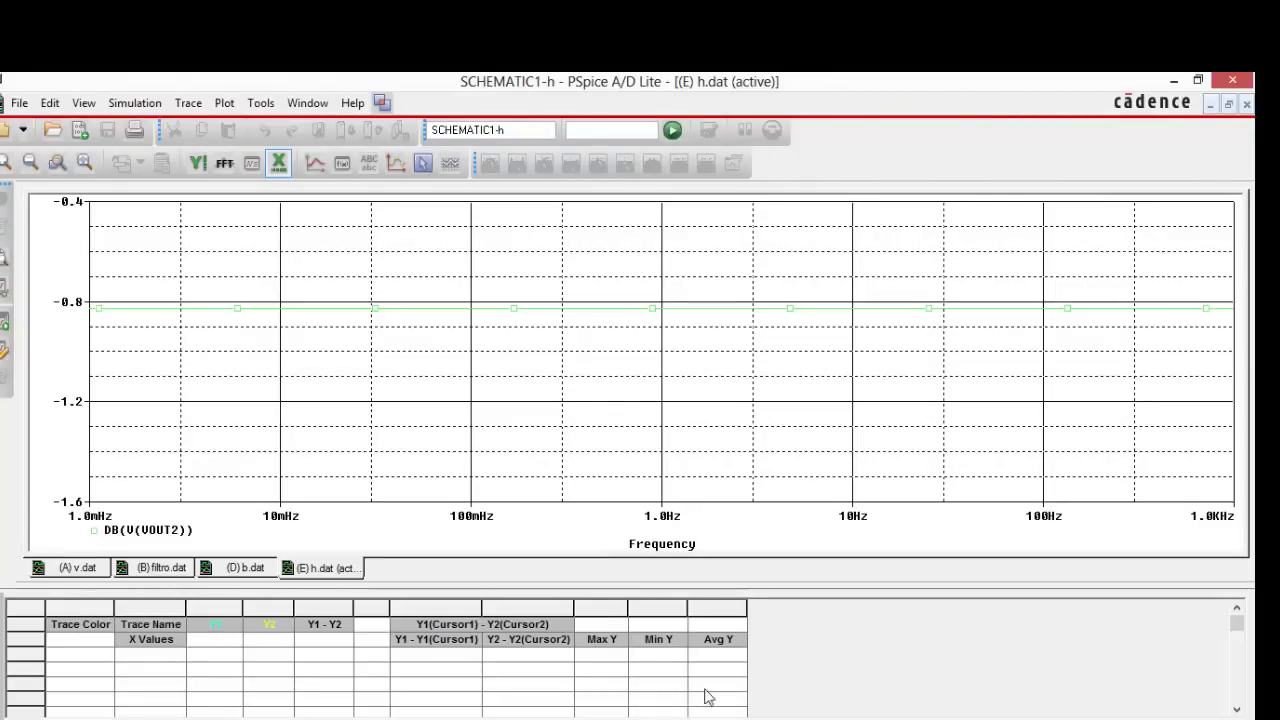
Correct the block's denominator to 1 +0.1*s in OrCAD Capture and rerun simulation h to view its response in PSpice.
key(alt+Tab)
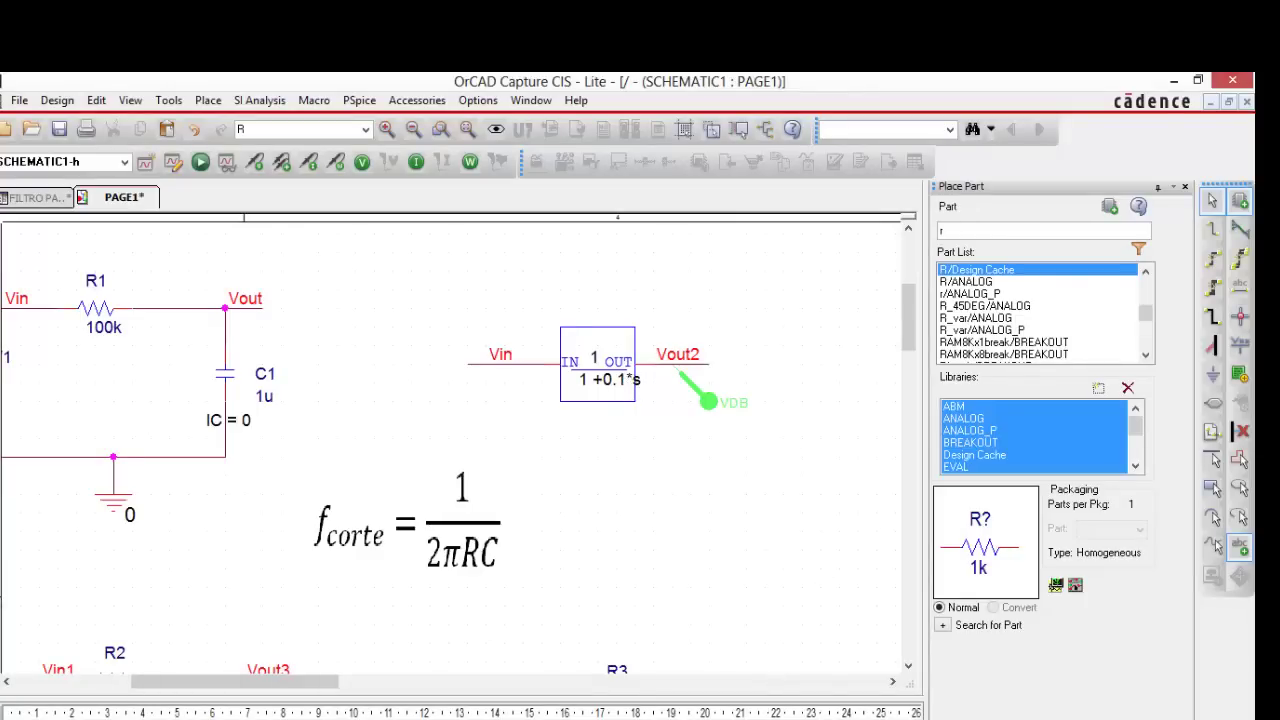
key(alt+Tab)
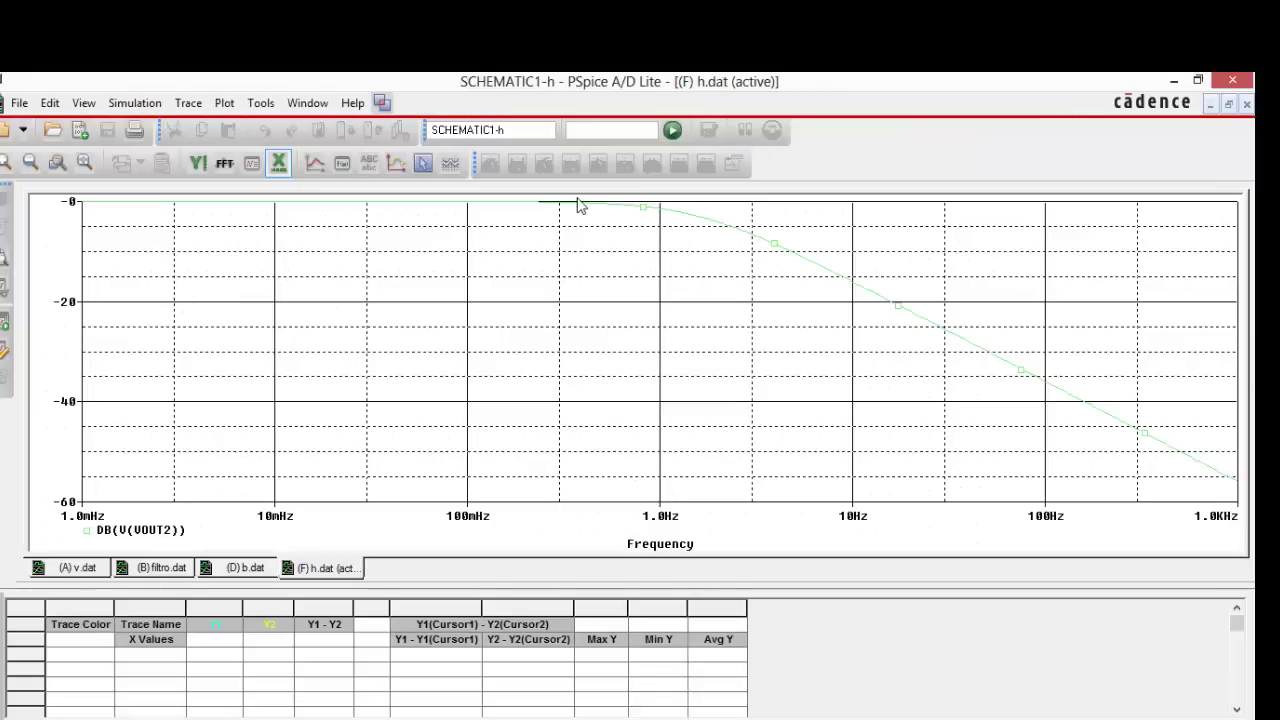
Give the DB(V(VOUT2)) trace a thicker line width and add an empty plot above it.
right_click(762, 243)
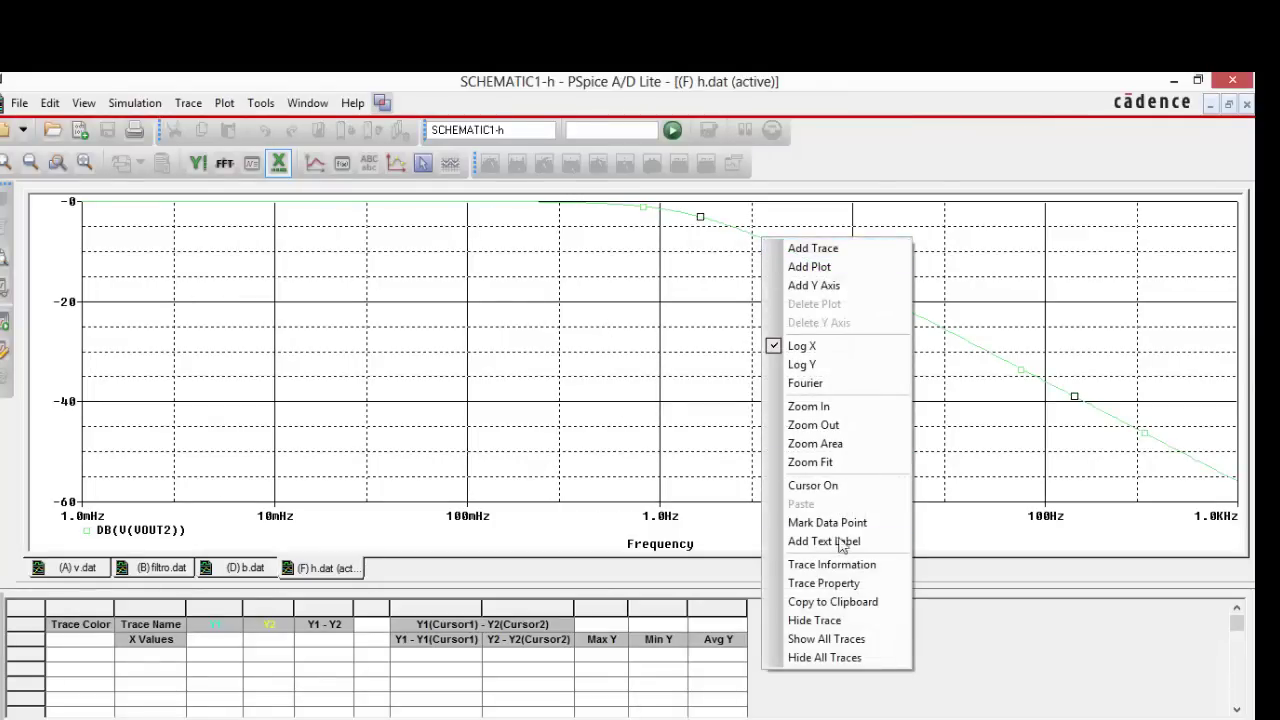
click(846, 583)
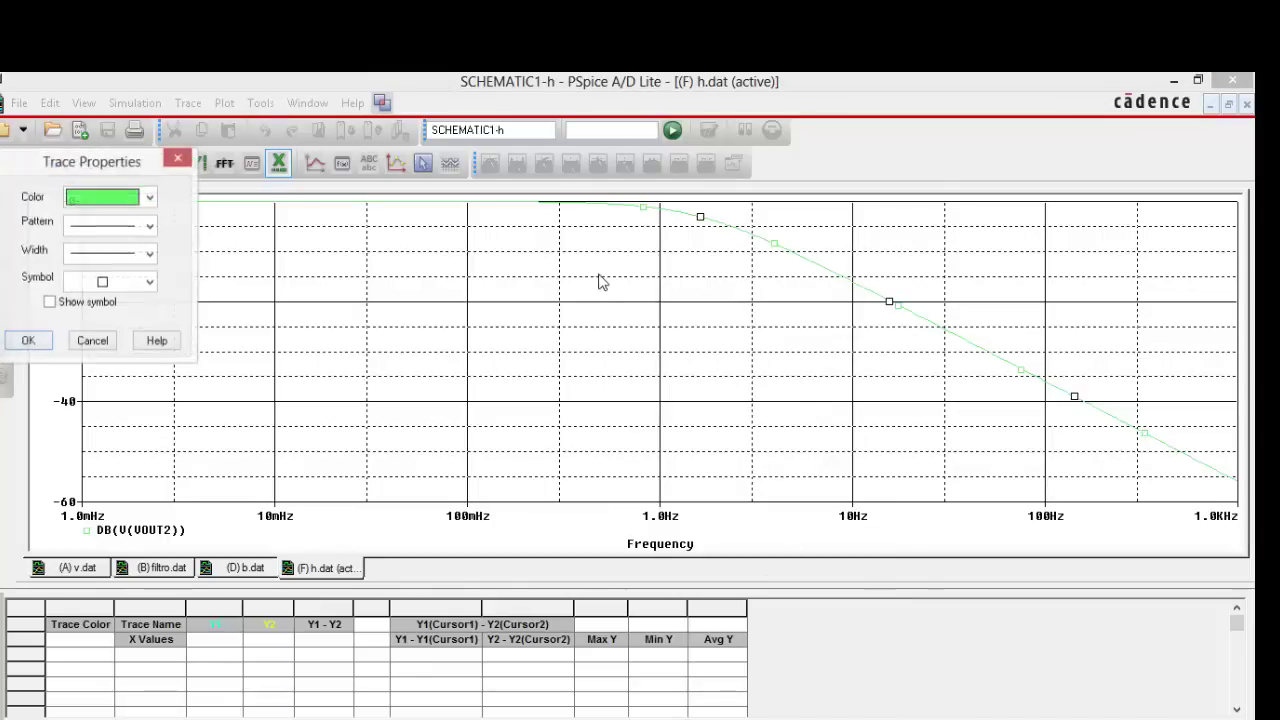
click(149, 254)
click(129, 320)
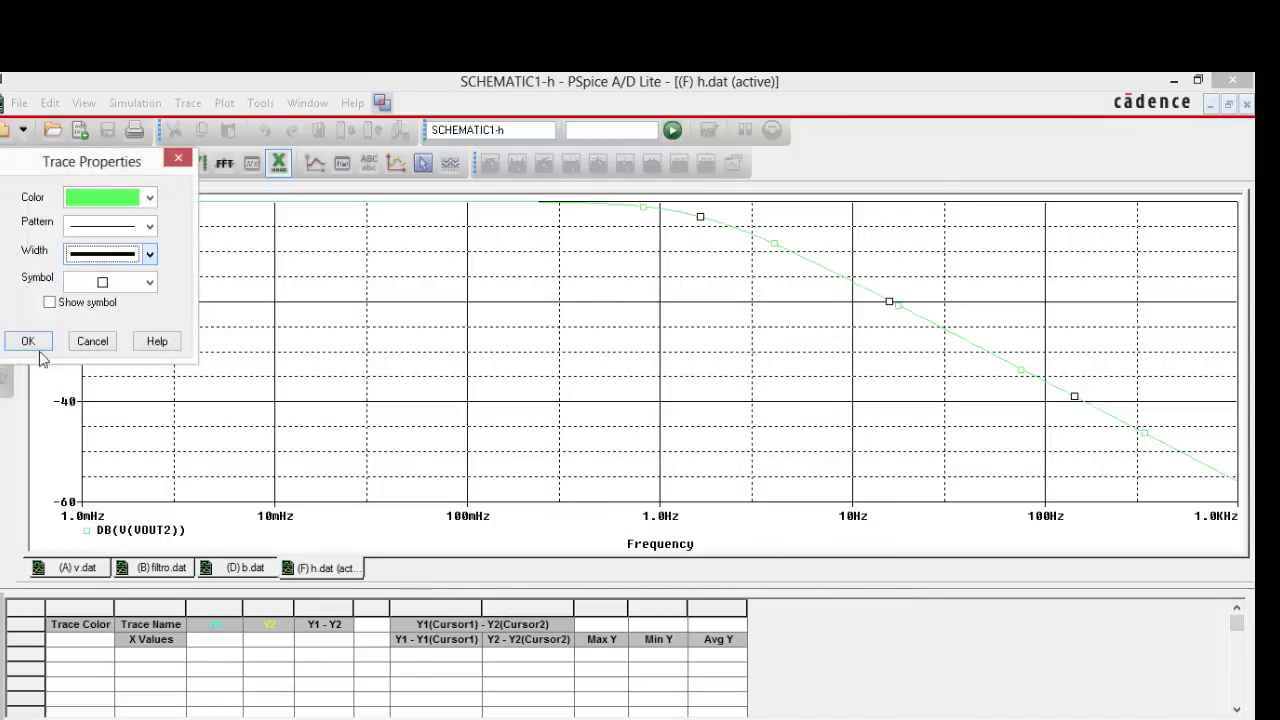
click(28, 341)
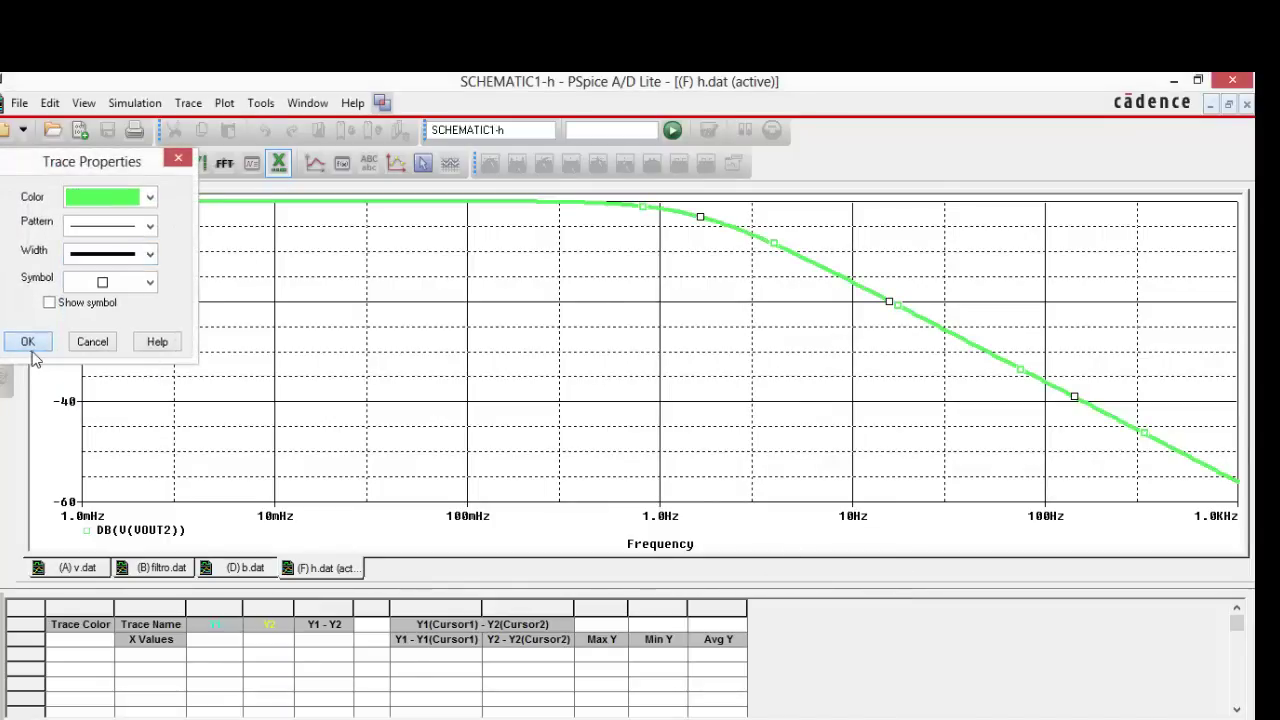
click(224, 102)
click(222, 200)
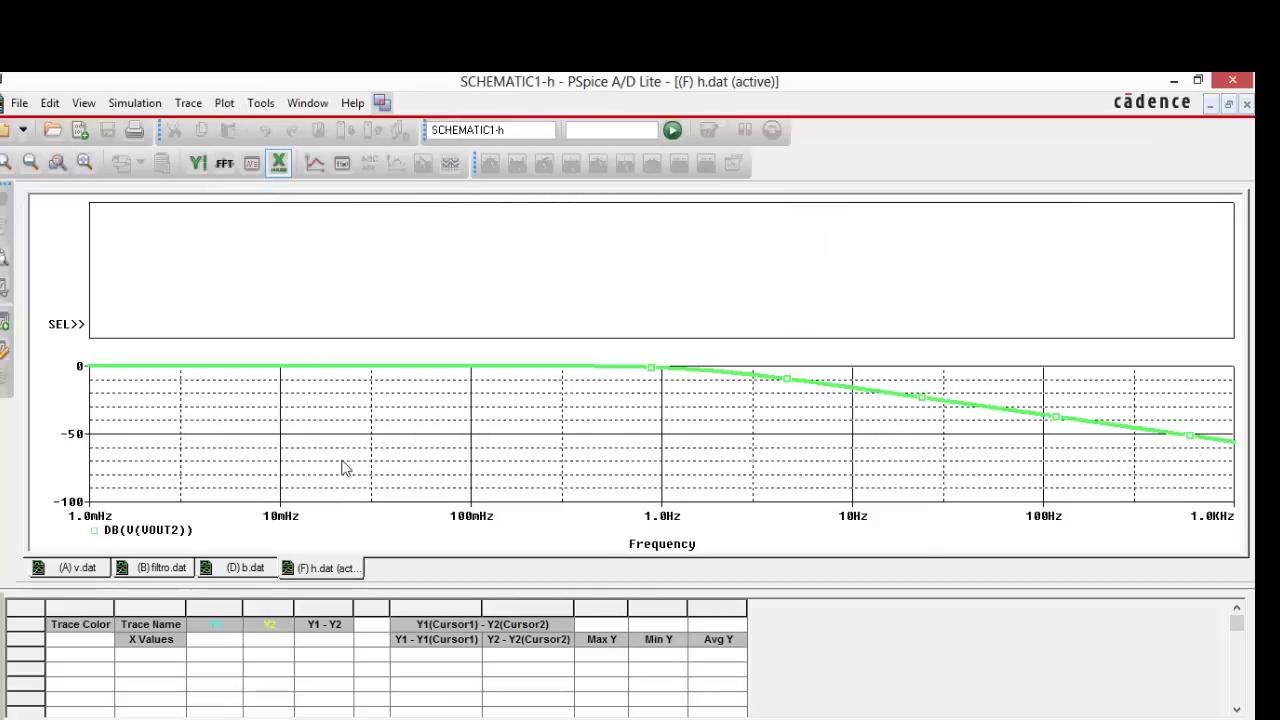
Switch to OrCAD Capture and delete the dB voltage marker at Vout2.
key(alt+Tab)
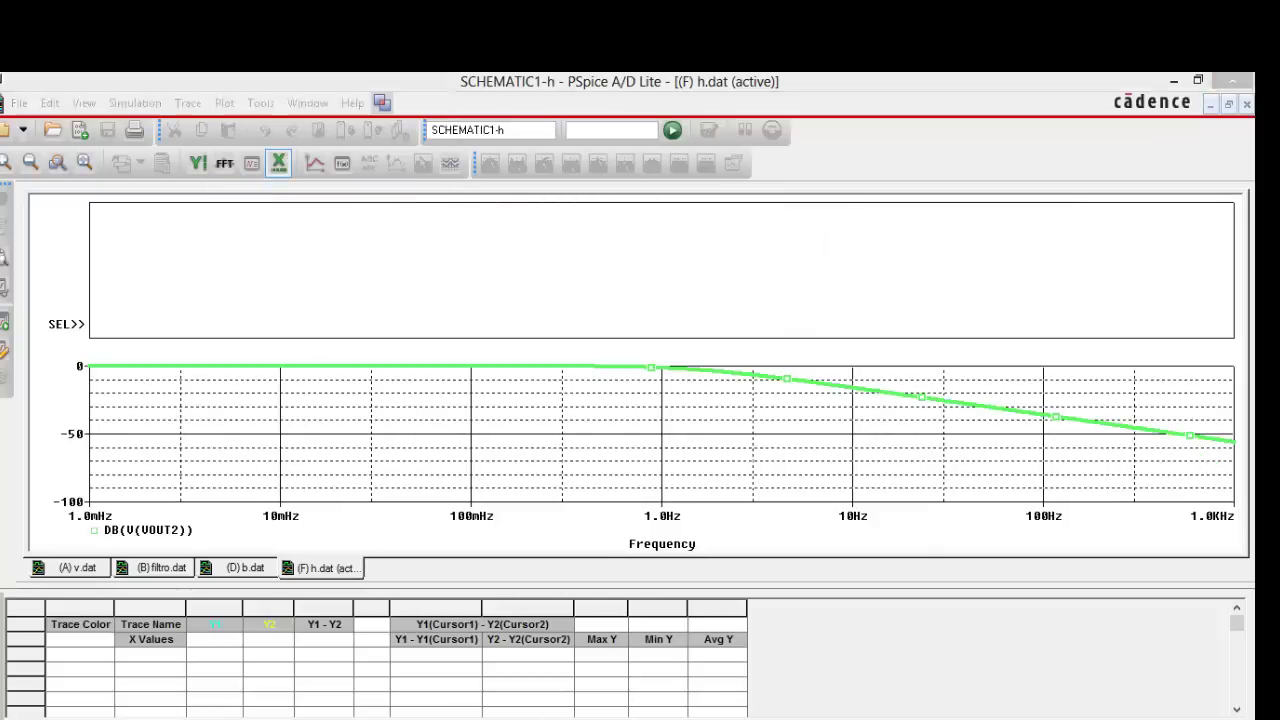
click(681, 376)
key(Escape)
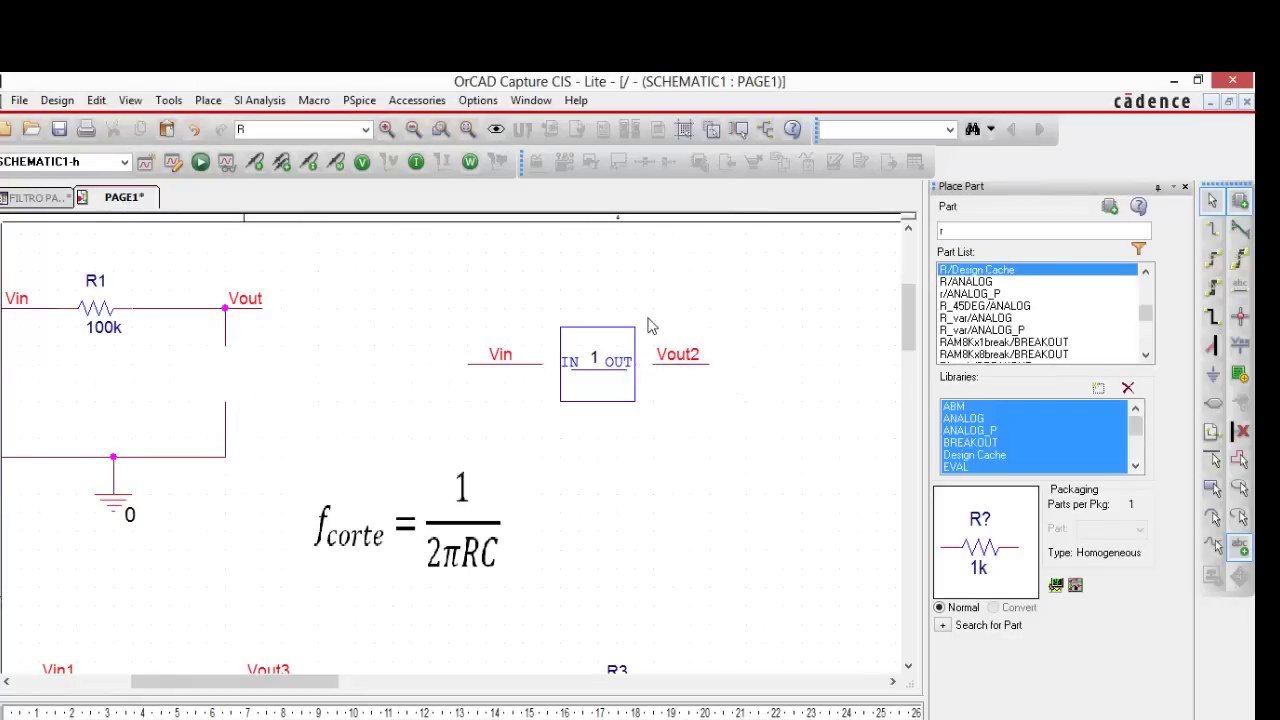
Place a dB Magnitude of Voltage marker on the transfer function block's Vout2 wire.
click(359, 100)
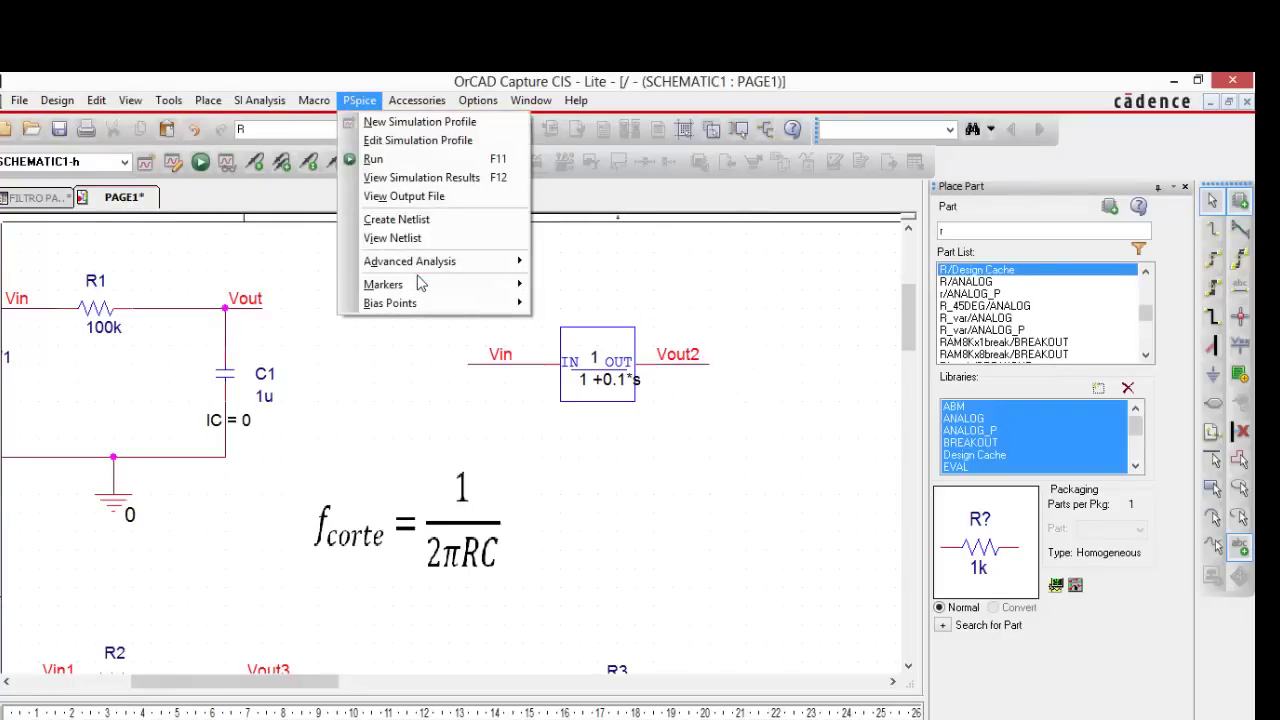
mouse_move(425, 285)
mouse_move(634, 359)
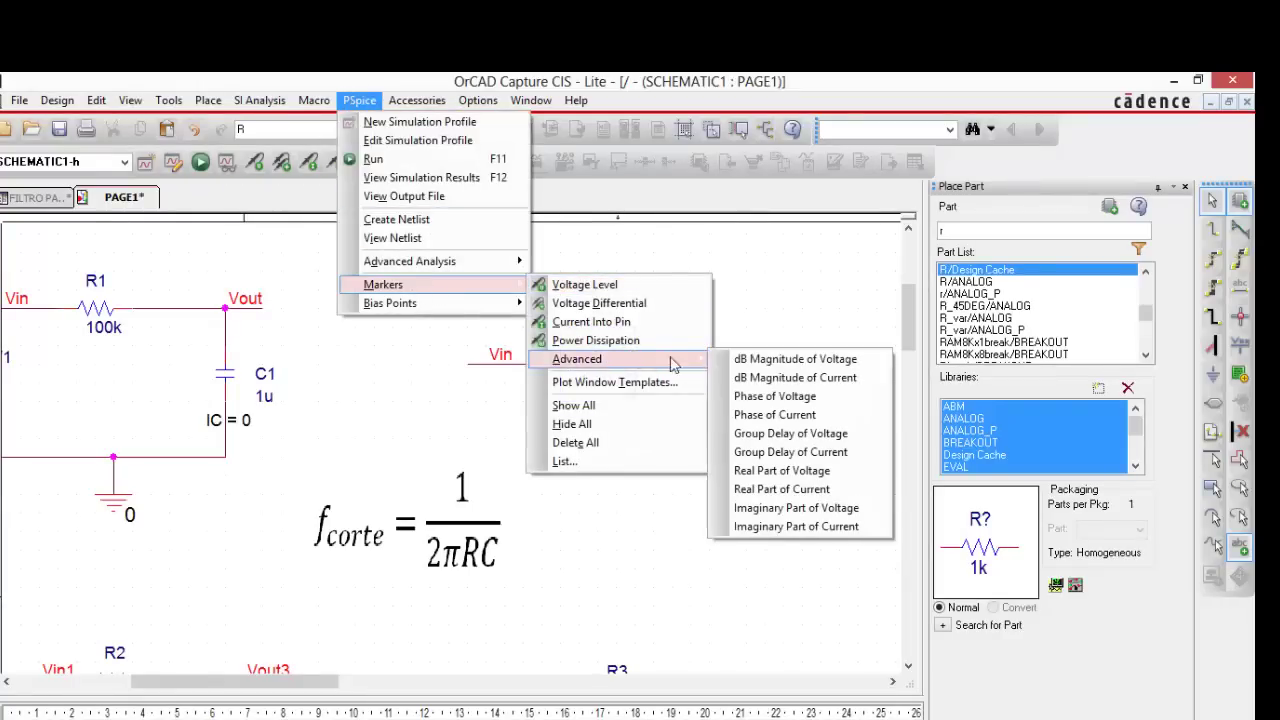
click(745, 358)
click(668, 421)
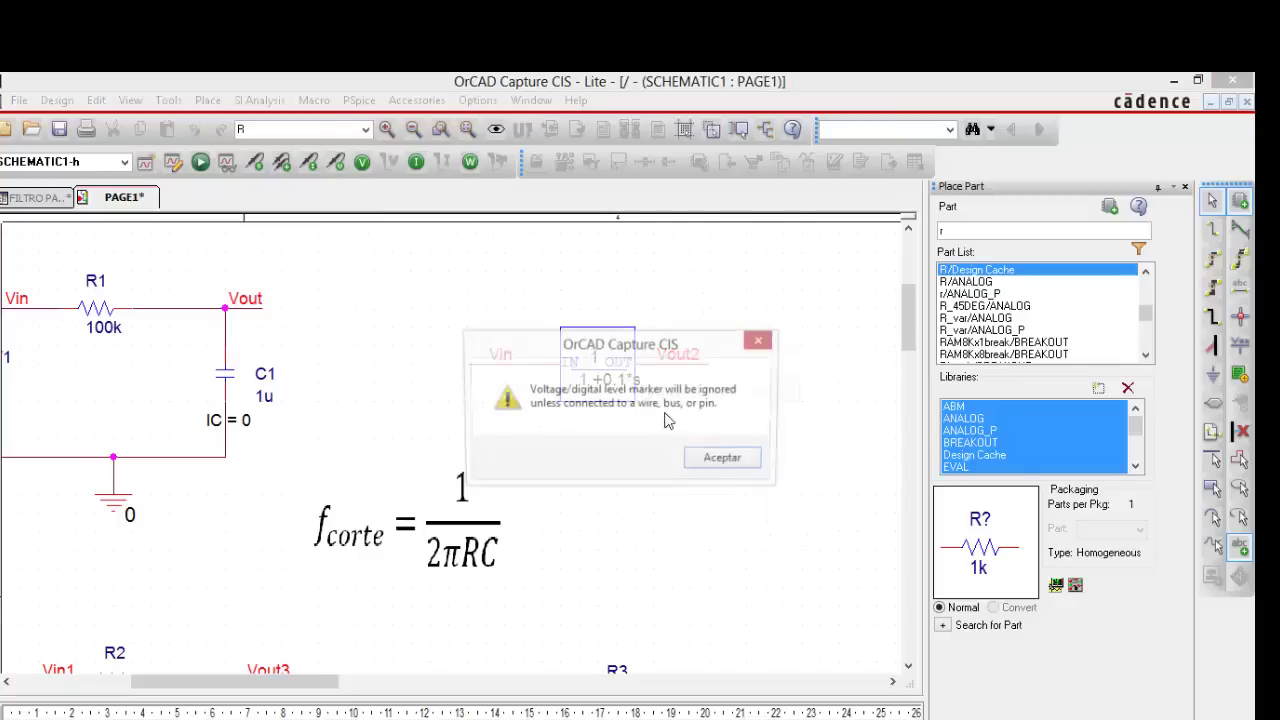
click(704, 457)
click(682, 373)
key(Escape)
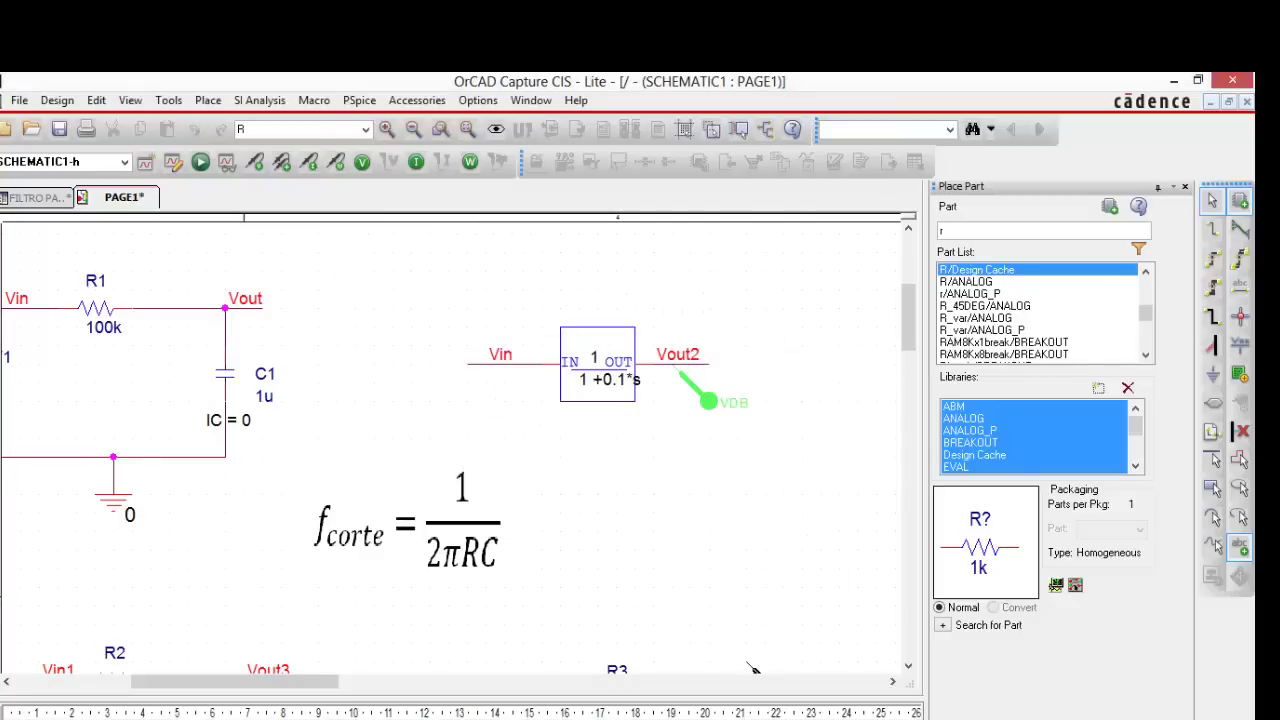
Select the empty plot in PSpice, and in OrCAD Capture place a Phase of Voltage marker on the block's Vout2 wire.
key(alt+Tab)
click(175, 418)
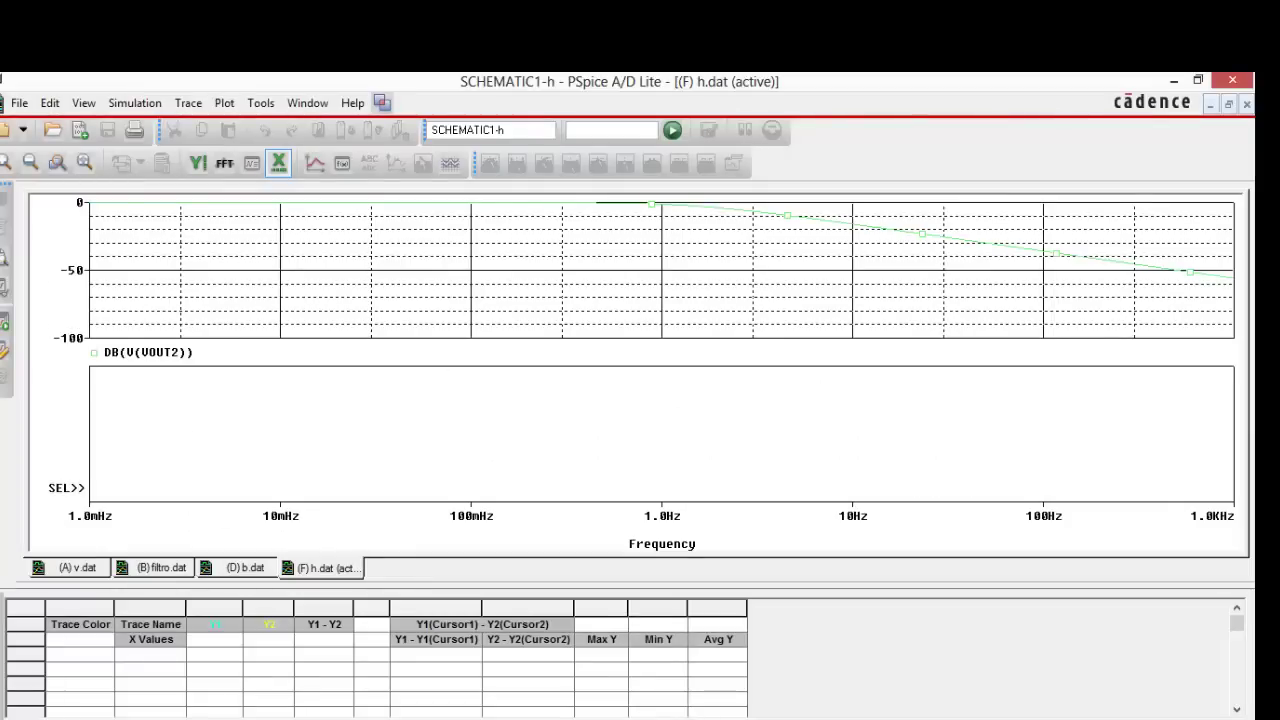
key(alt+Tab)
click(359, 100)
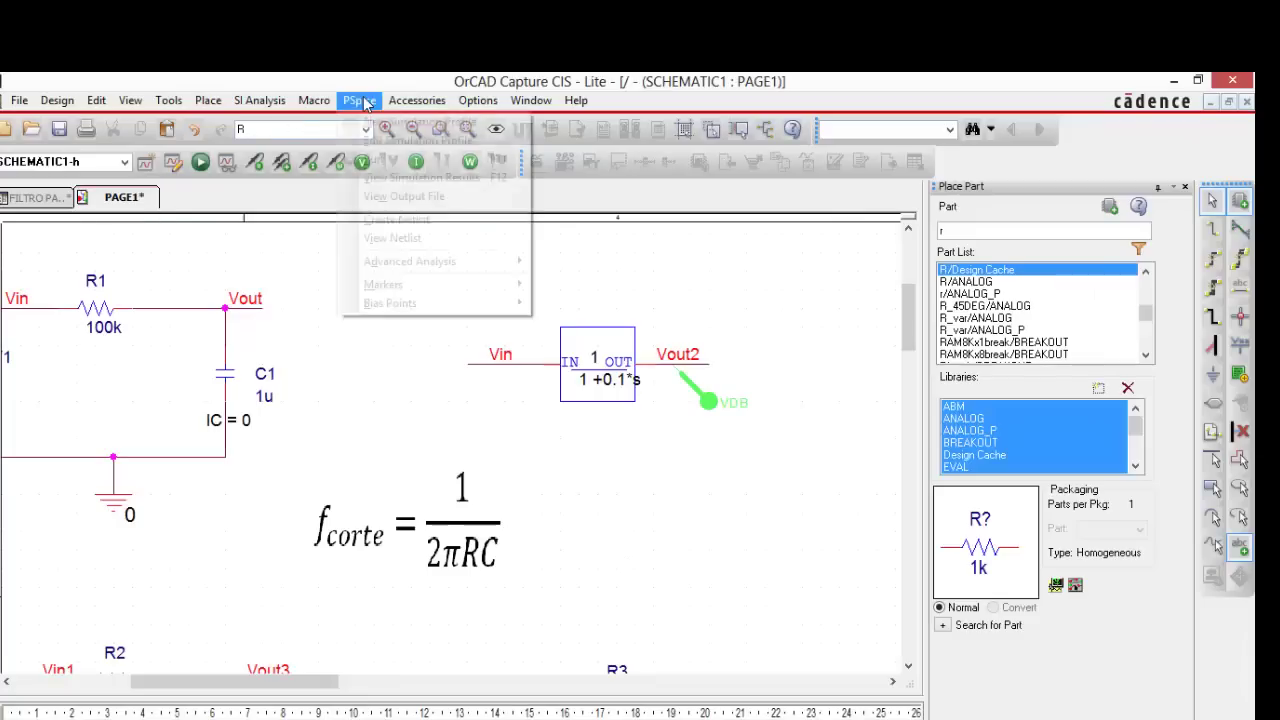
mouse_move(418, 288)
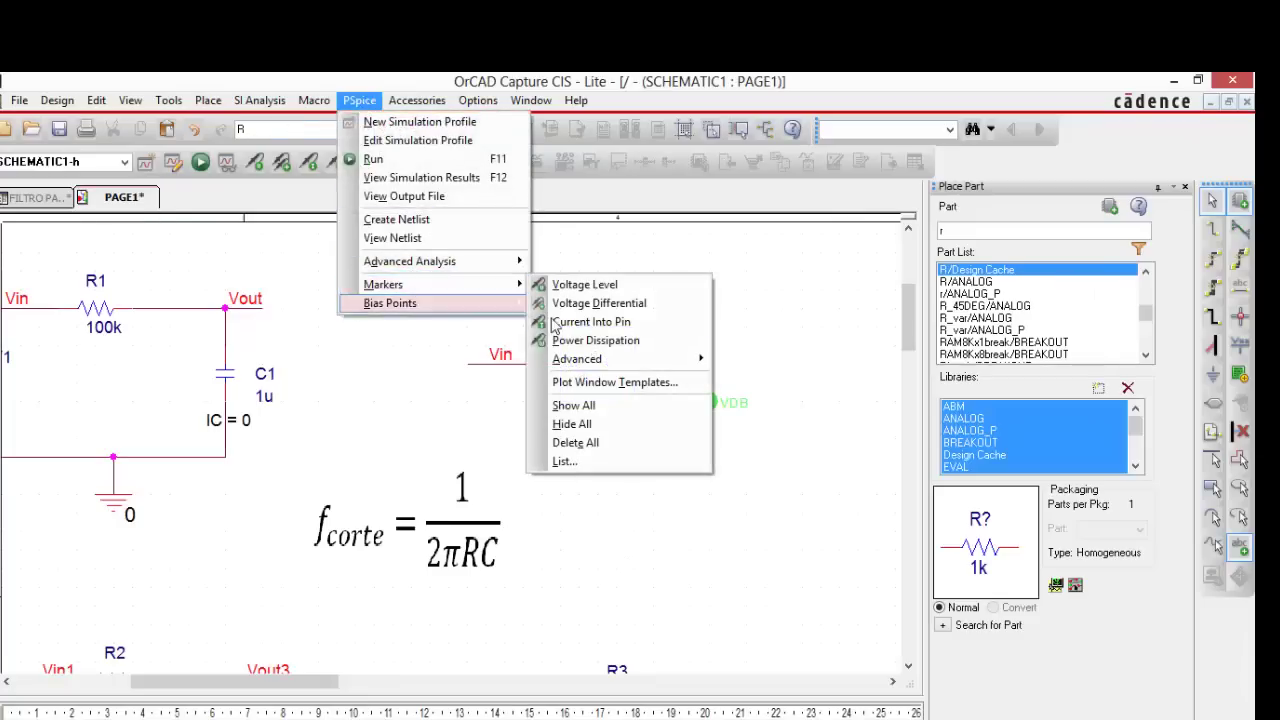
mouse_move(592, 362)
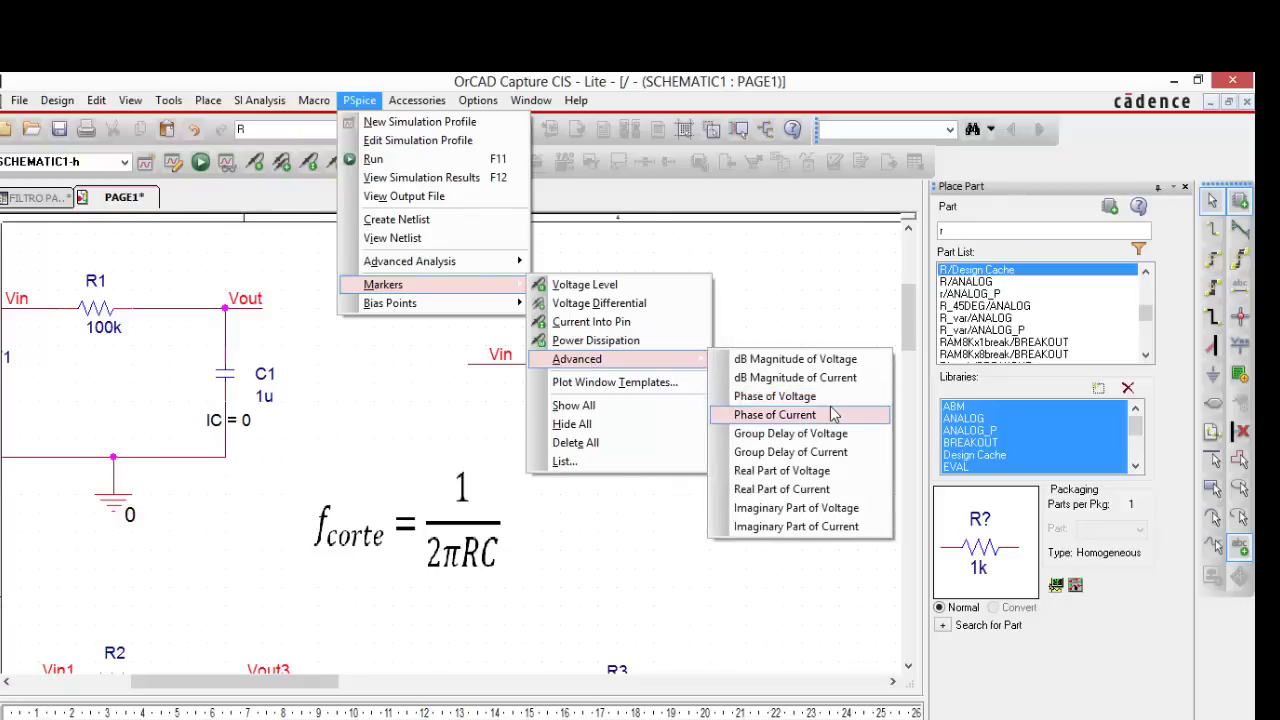
click(765, 359)
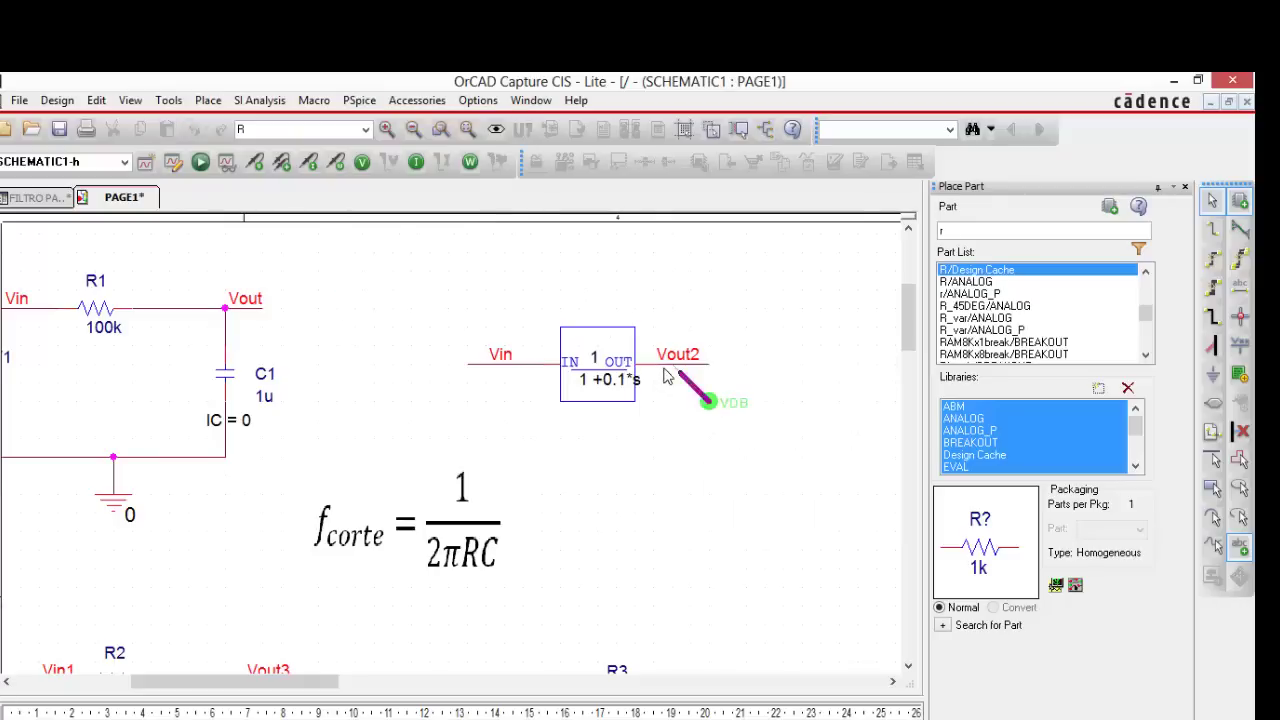
click(665, 366)
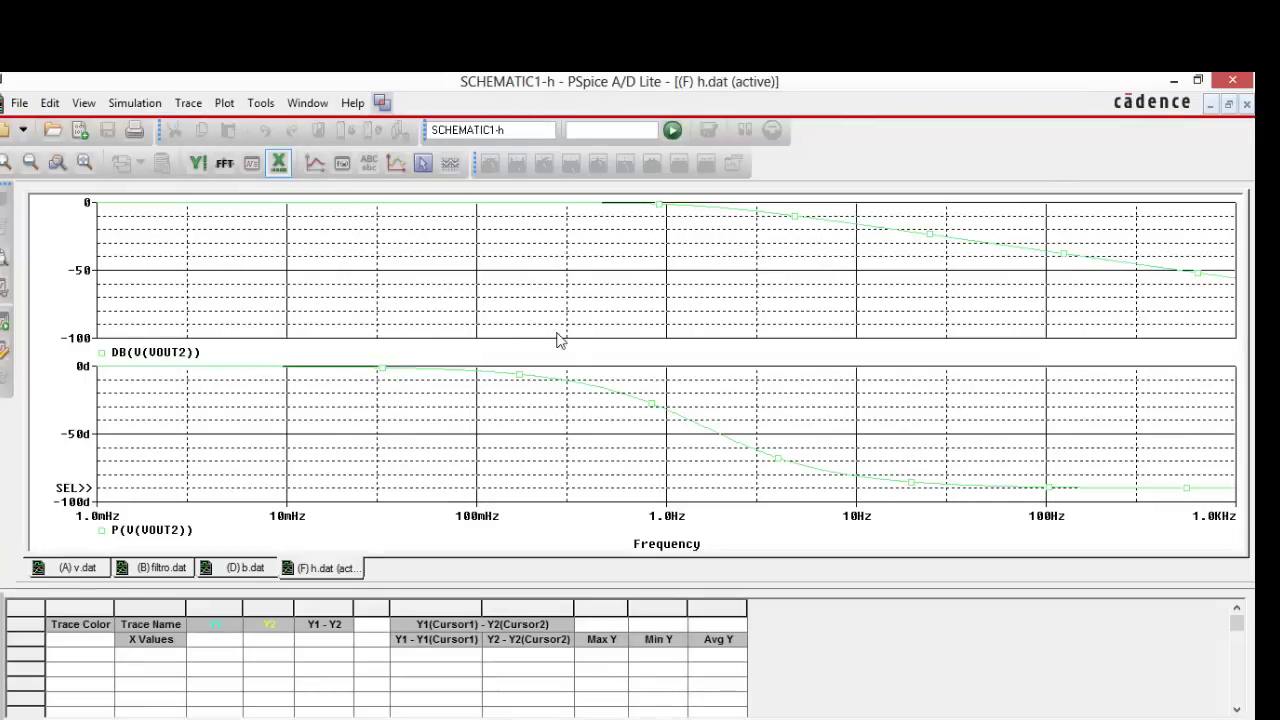
Switch to PSpice and give the P(V(VOUT2)) phase trace a red colour and a thicker line width.
click(583, 389)
right_click(580, 391)
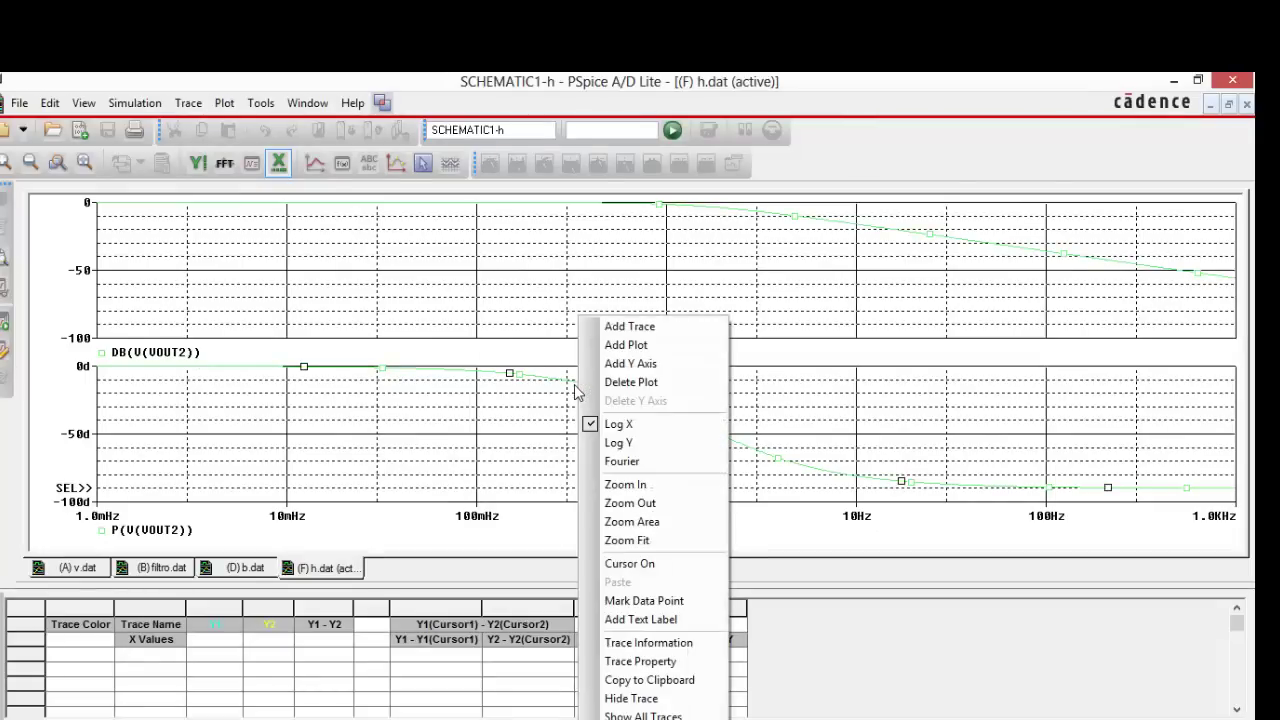
click(642, 662)
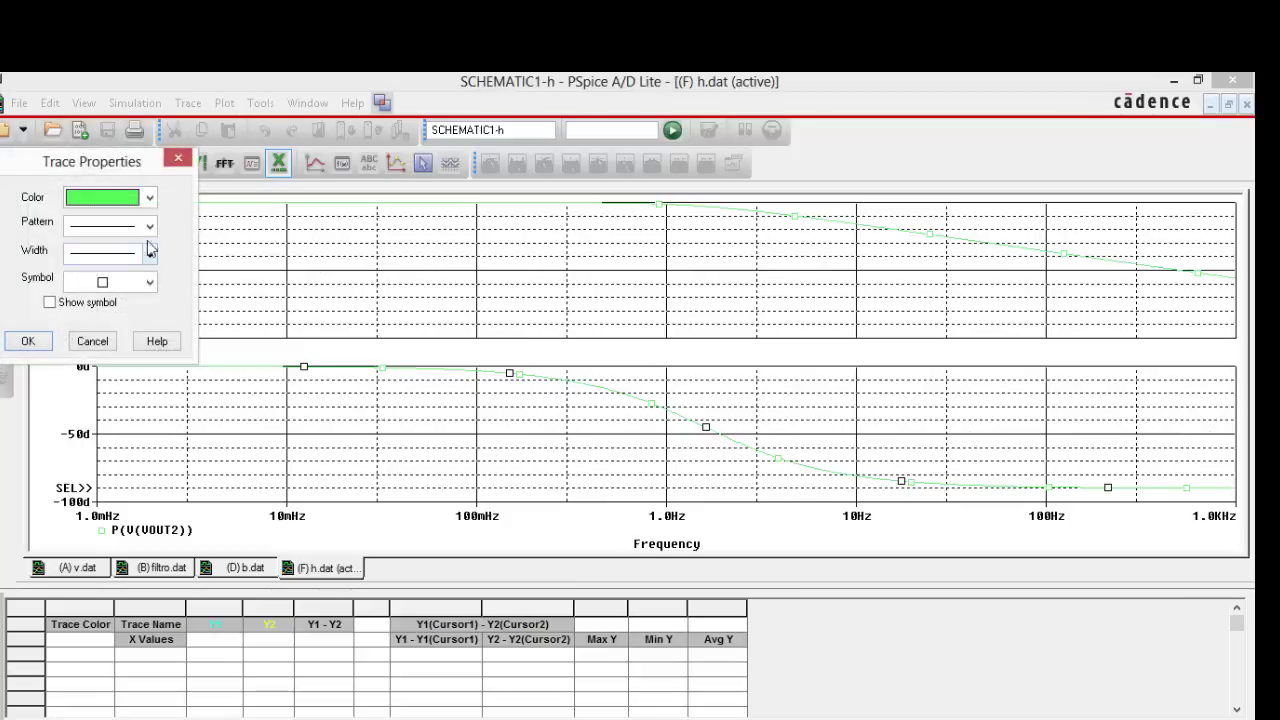
click(149, 197)
click(137, 250)
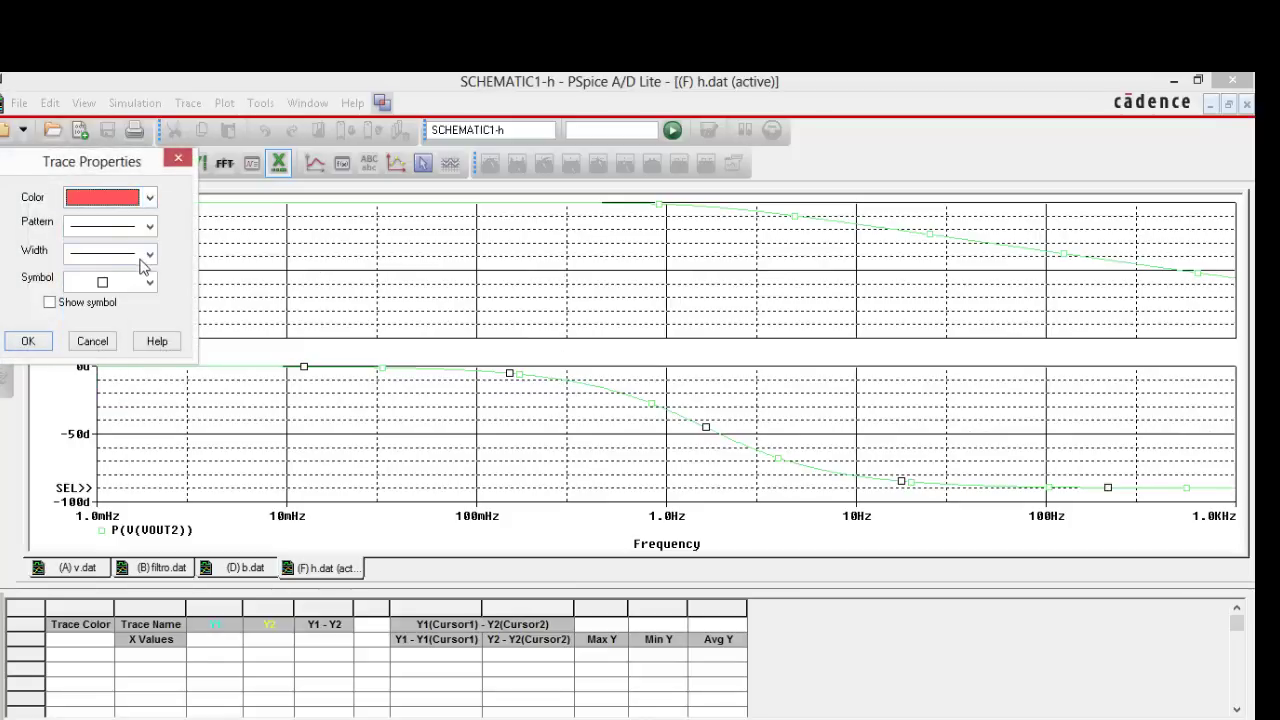
click(147, 255)
click(143, 330)
click(28, 341)
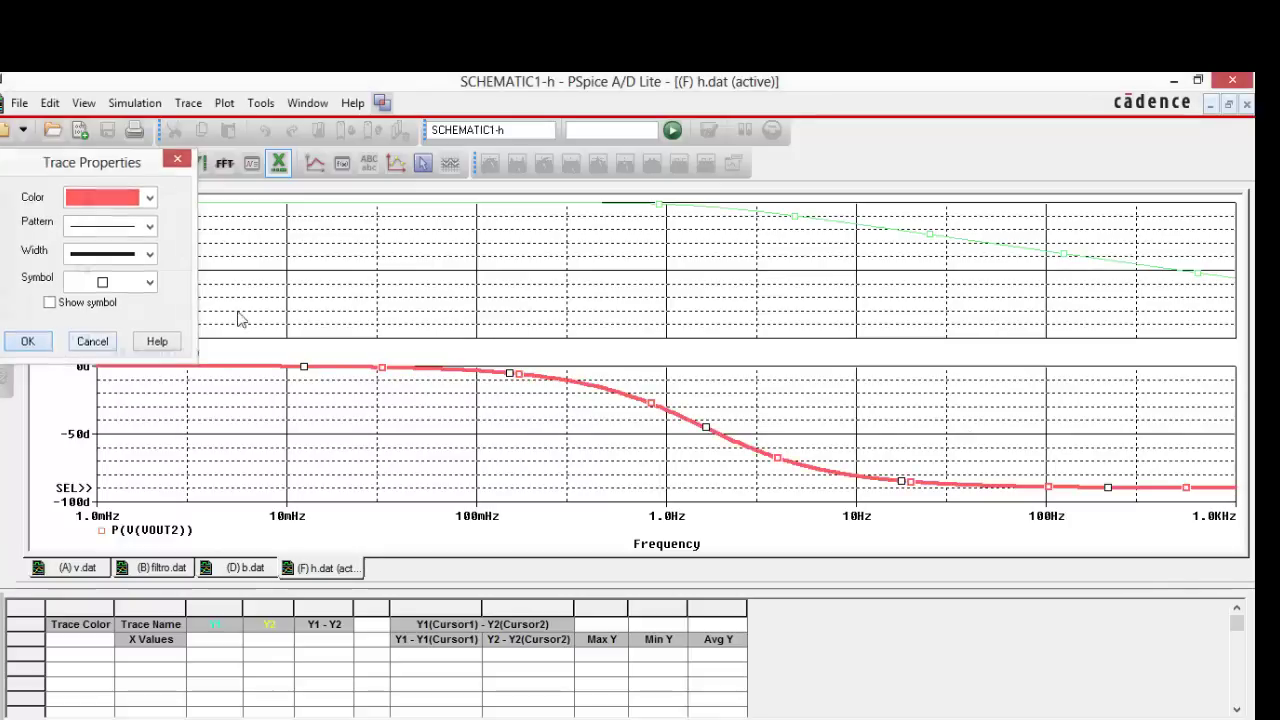
Give the DB(V(VOUT2)) magnitude trace a thicker line width, keeping its green colour.
click(736, 210)
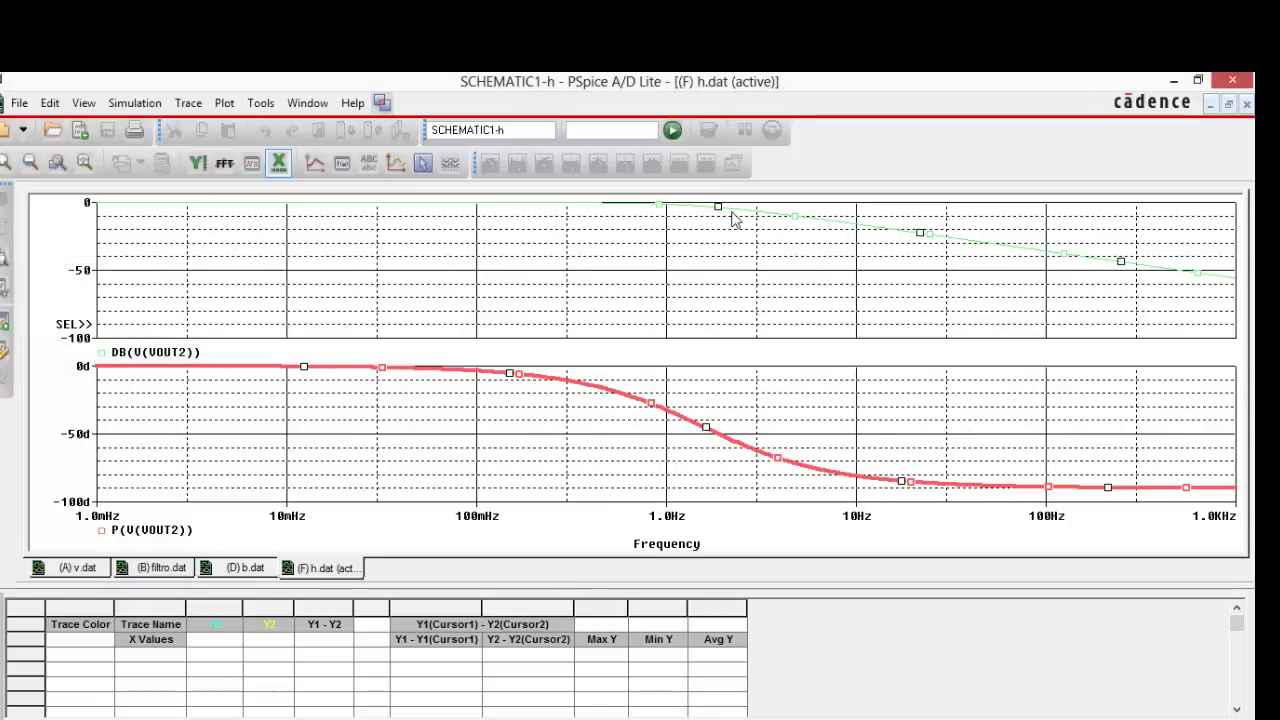
right_click(734, 211)
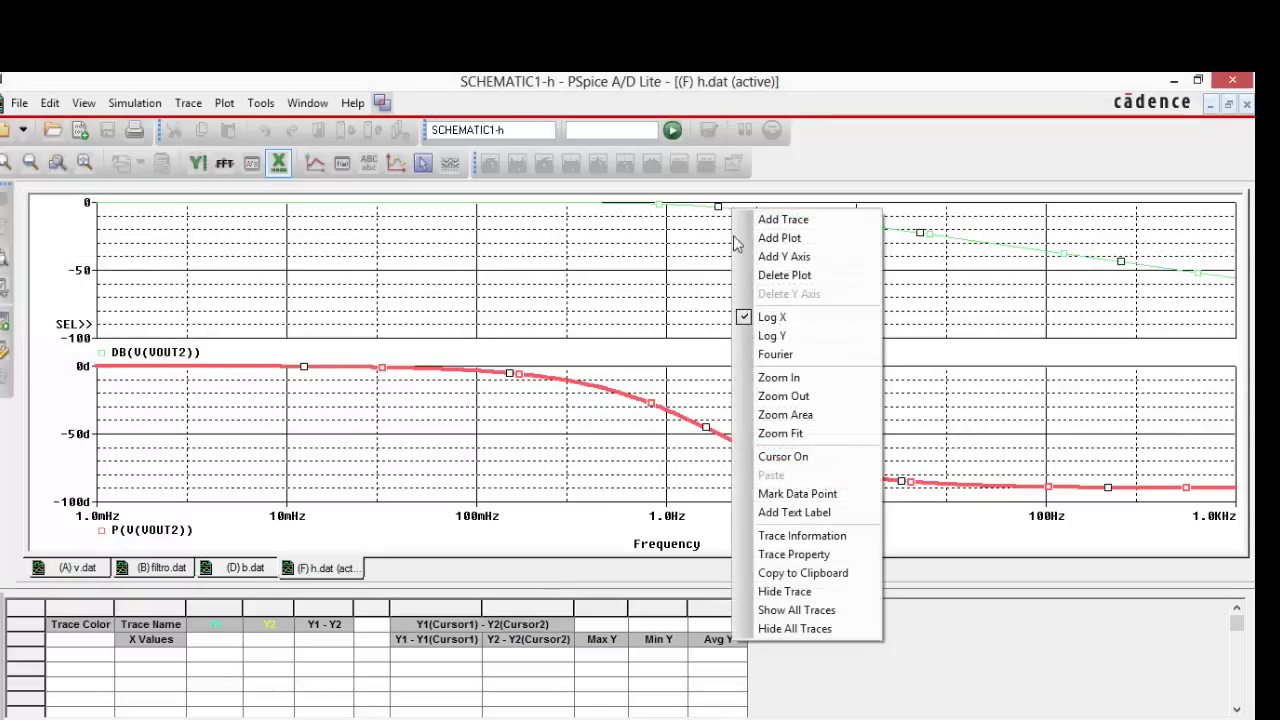
click(795, 554)
click(148, 255)
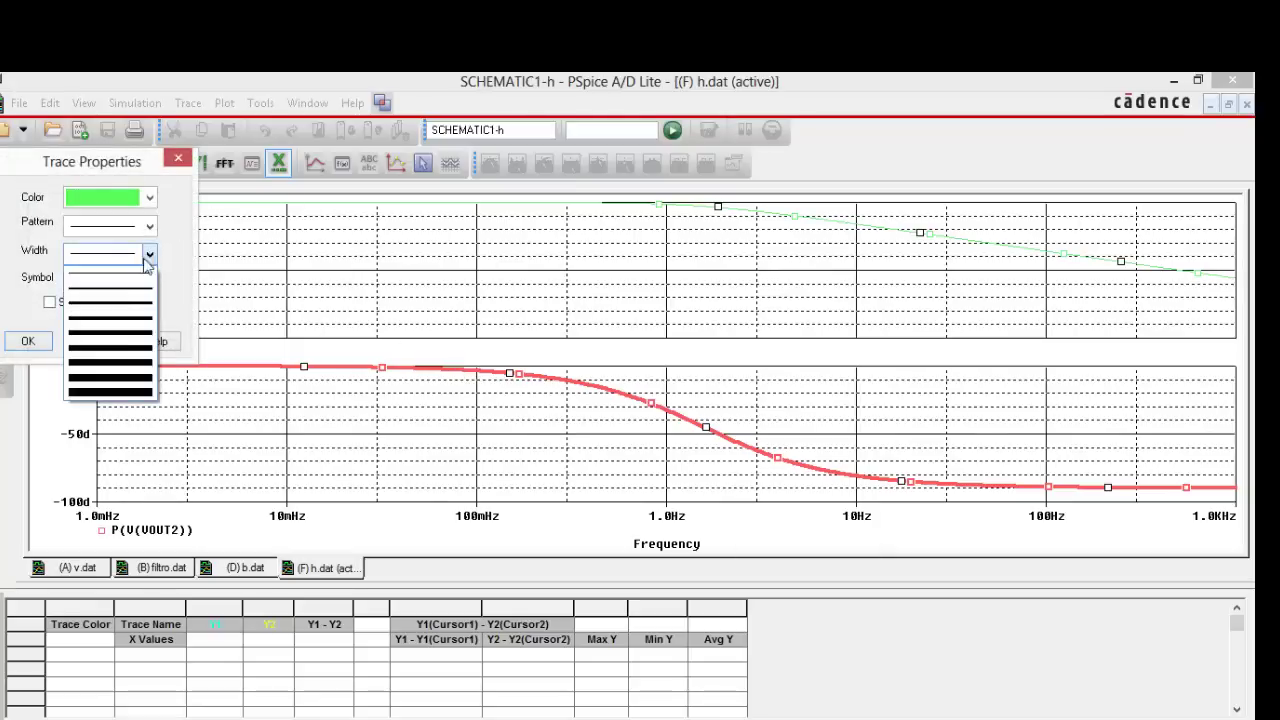
click(120, 330)
click(28, 341)
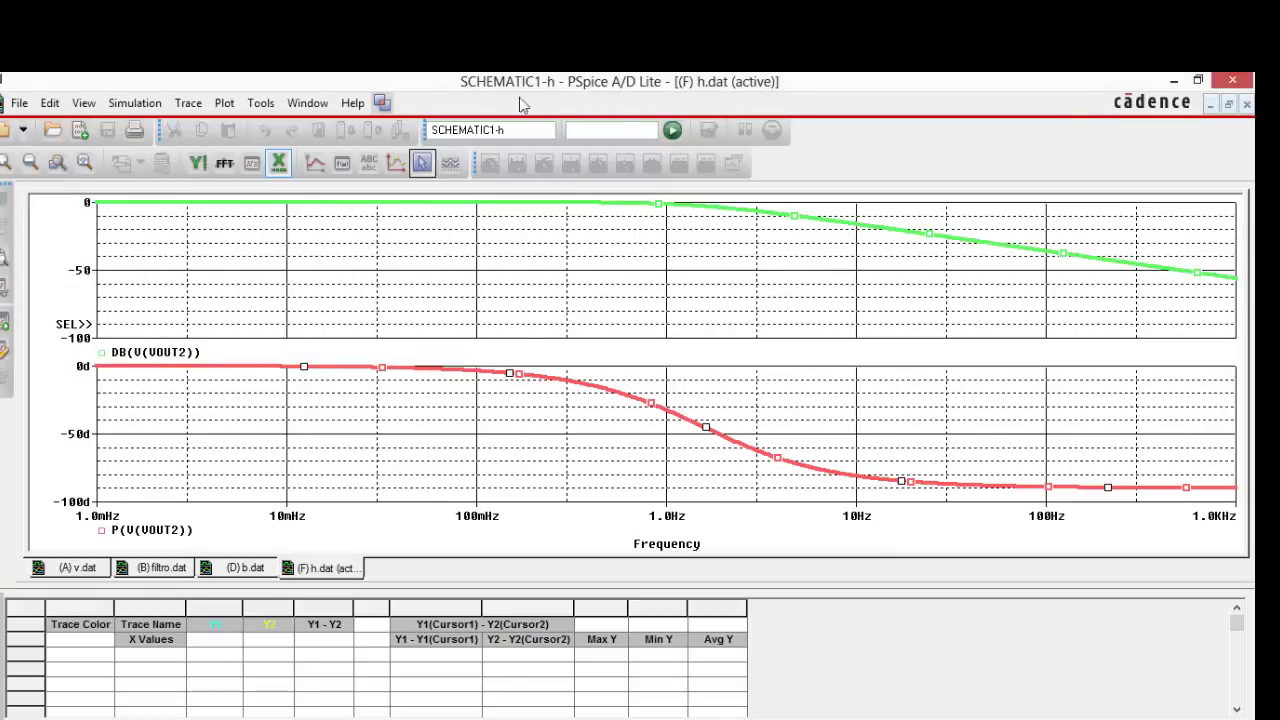
Switch back to OrCAD Capture and show the RC circuit beside the transfer function block.
click(381, 102)
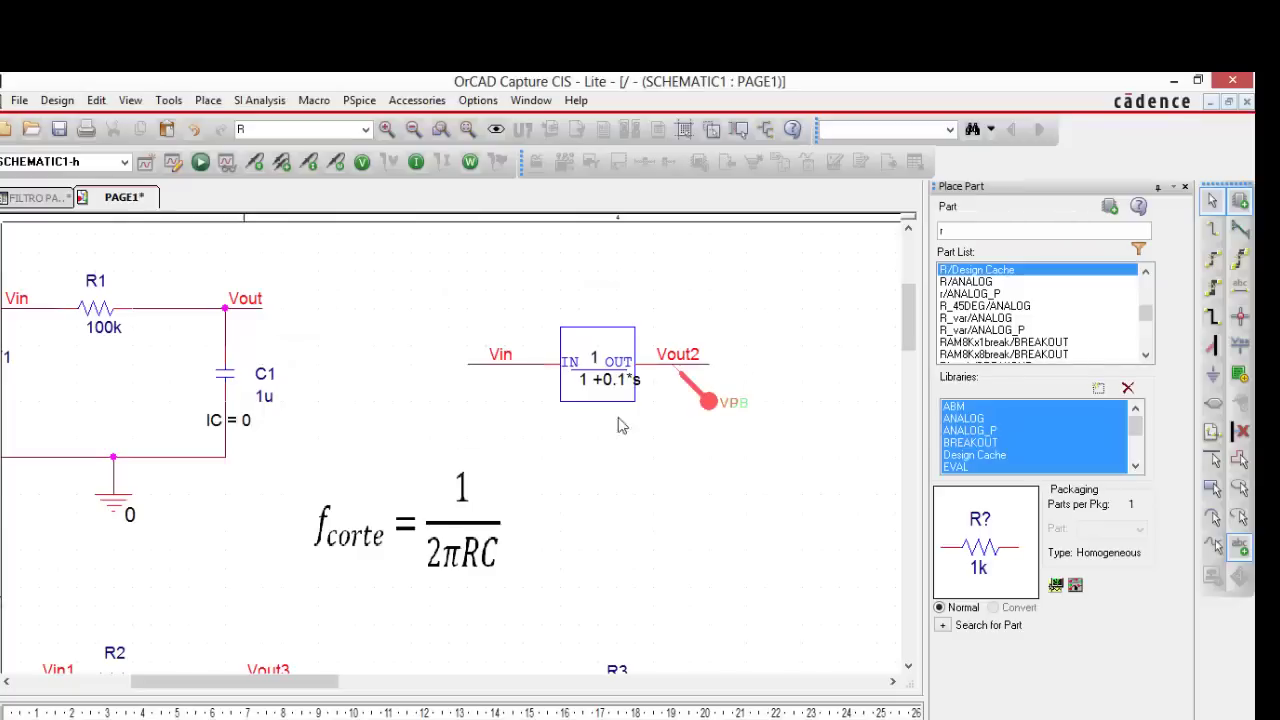
drag(323, 688, 285, 688)
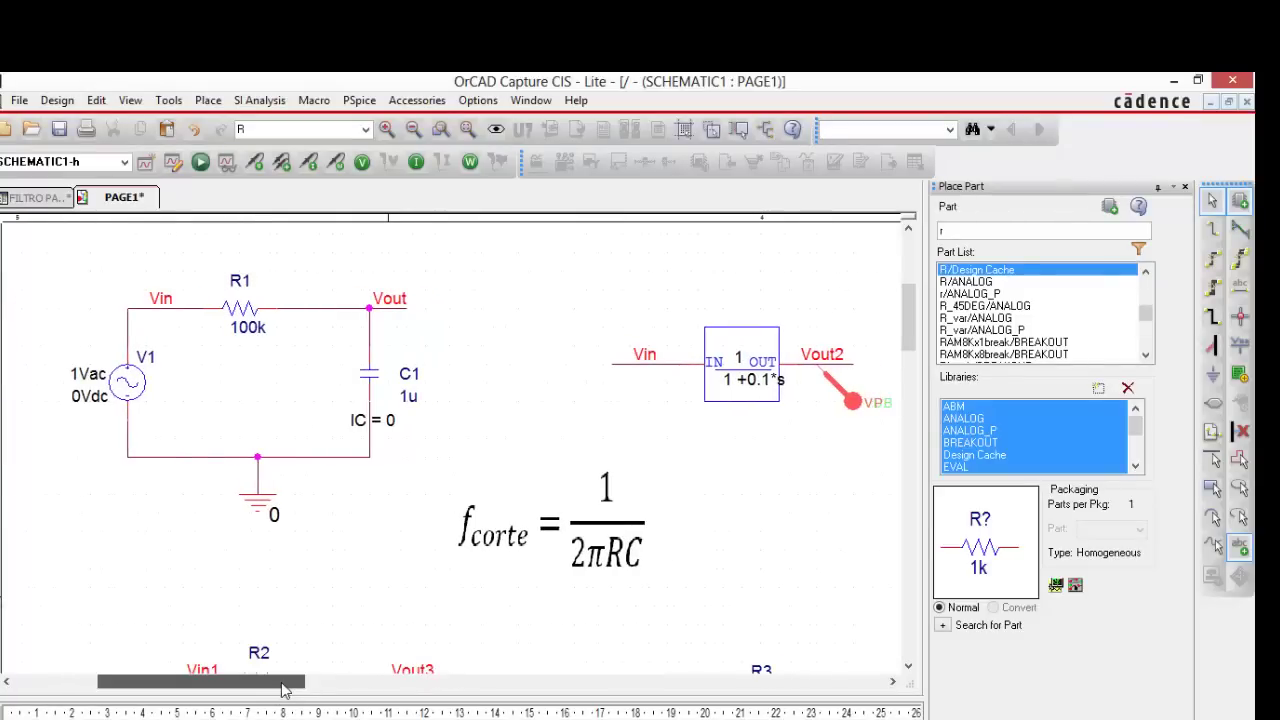